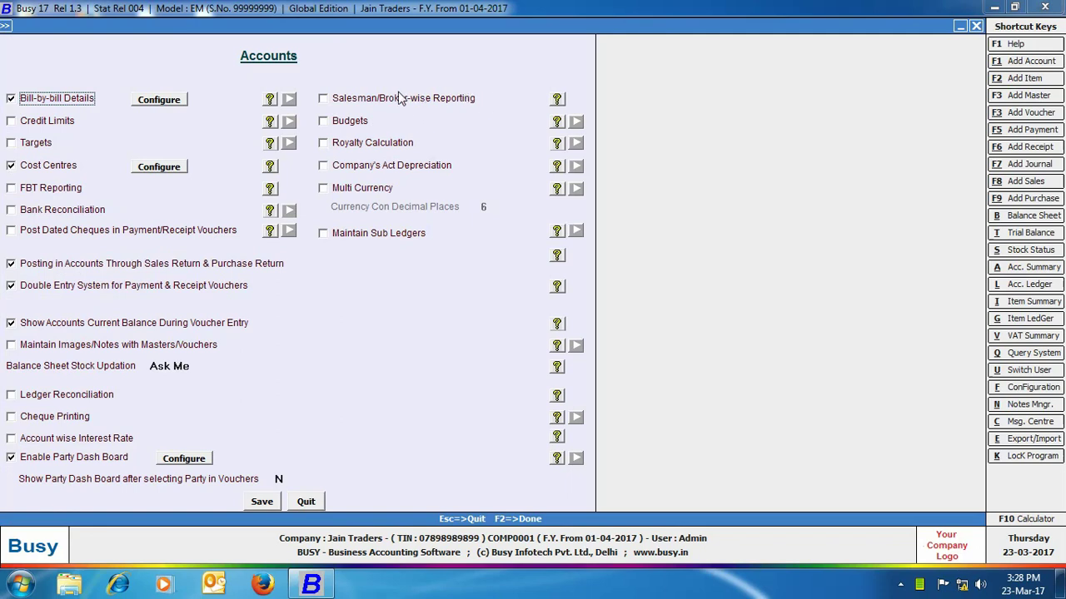
- Enable Salesman/Broker-wise Reporting with captions 'broker' and 'brokerage'
click(333, 98)
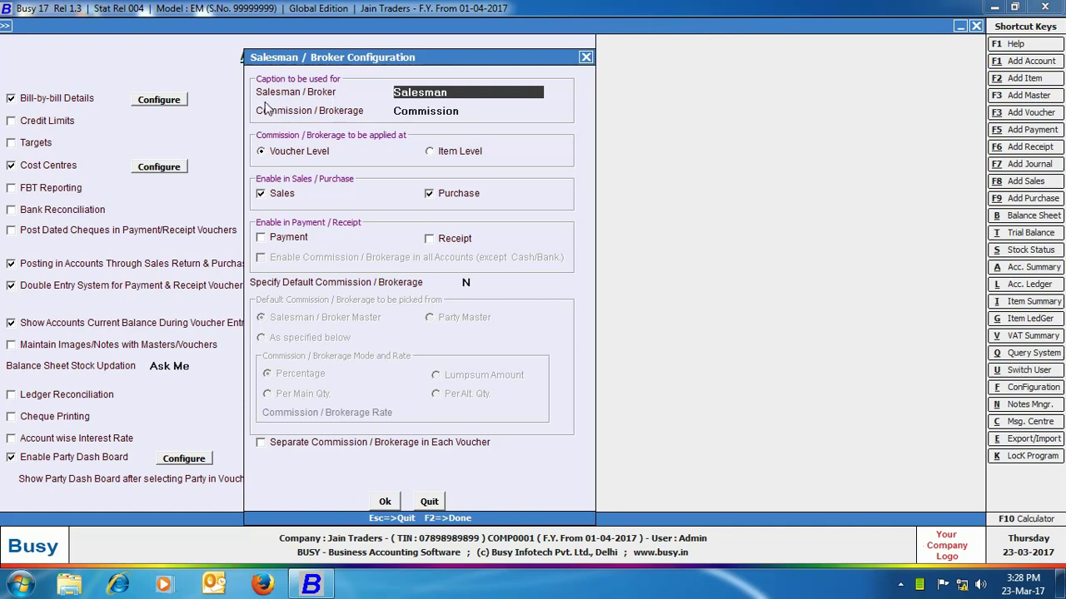
text(broker)
key(Return)
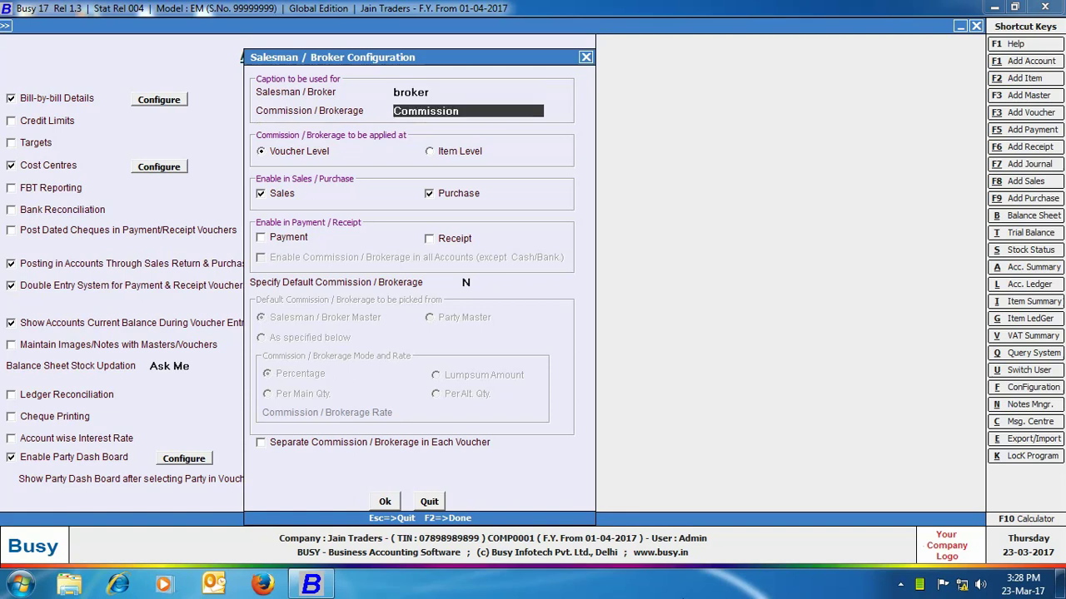
text(brokerage)
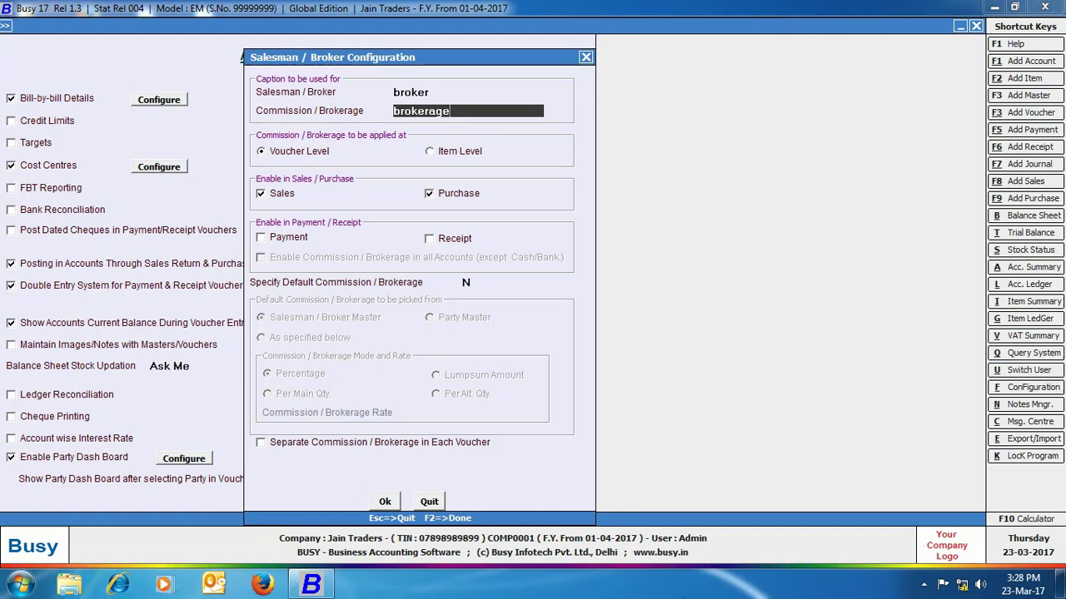
key(Return)
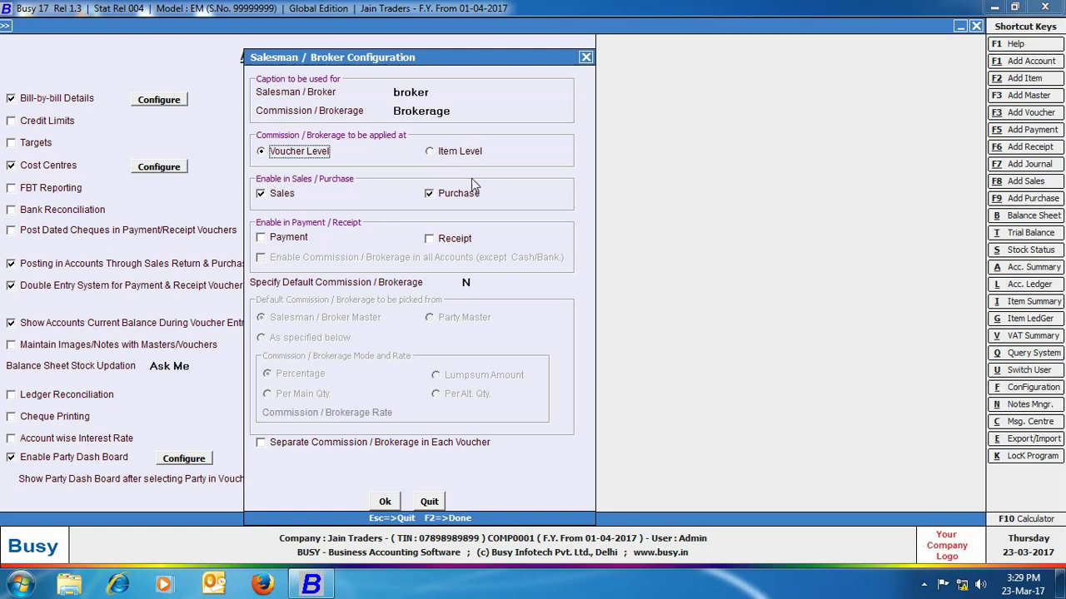
- Turn off brokerage on purchases and receipts and set Specify Default Brokerage to Y
click(430, 194)
click(429, 240)
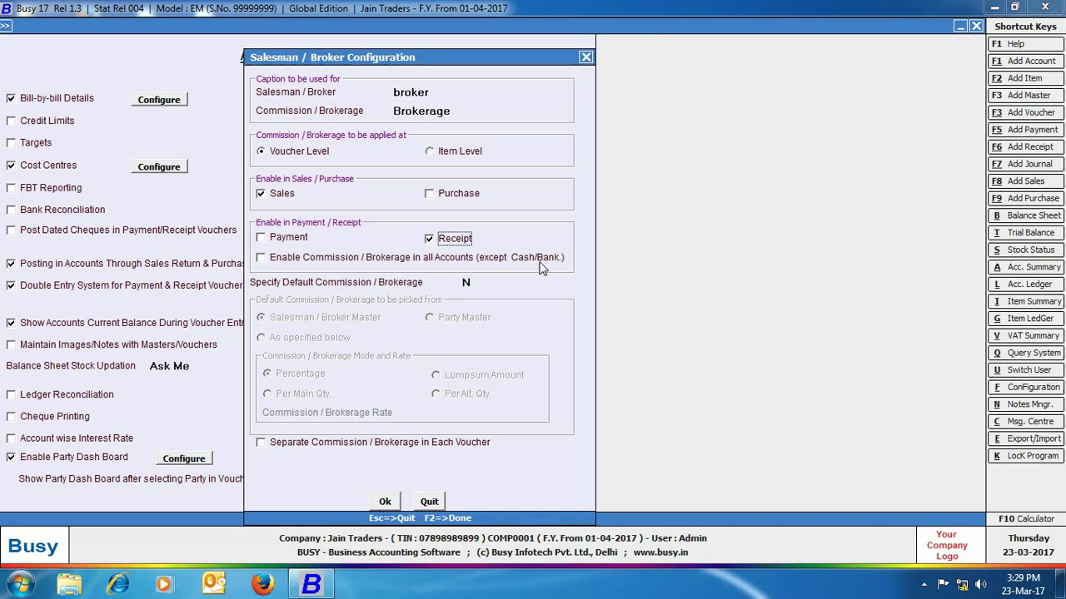
click(430, 239)
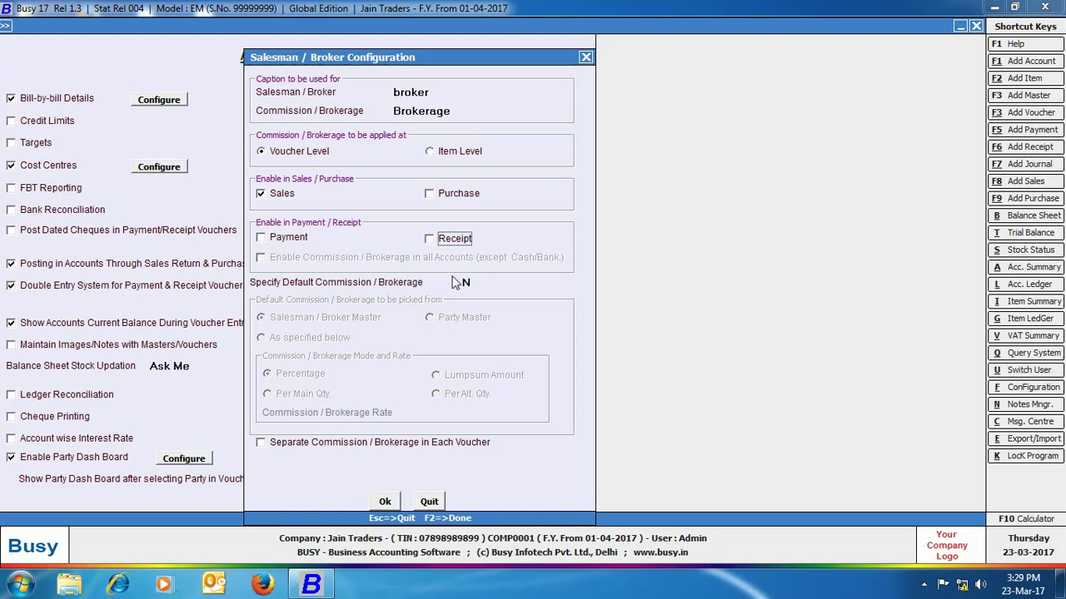
click(465, 282)
text(Y)
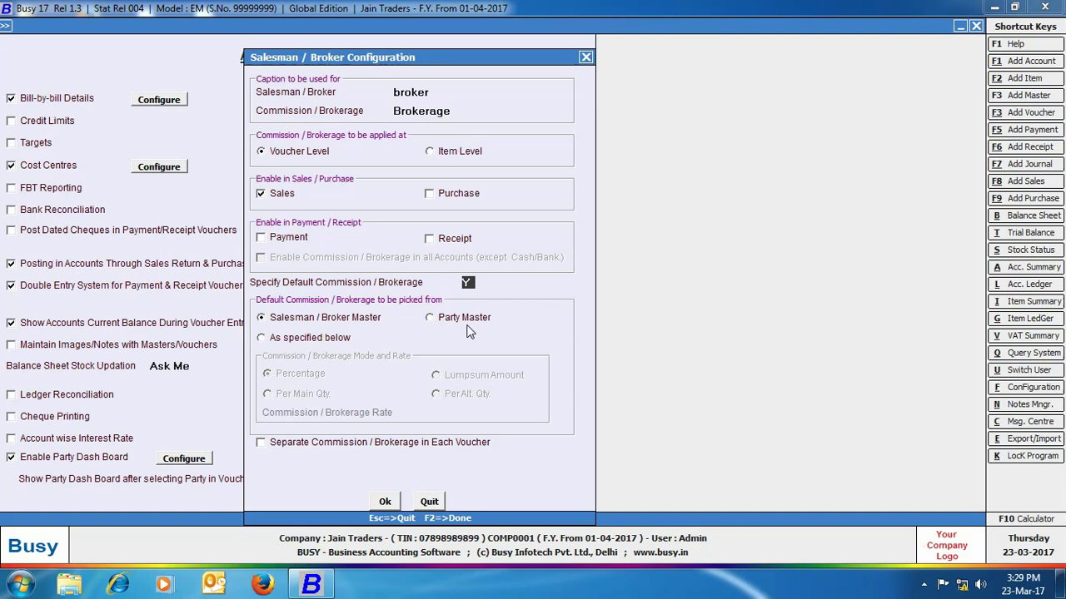
- Take default rates from the Salesman / Broker Master and keep brokerage separate in each voucher
click(270, 340)
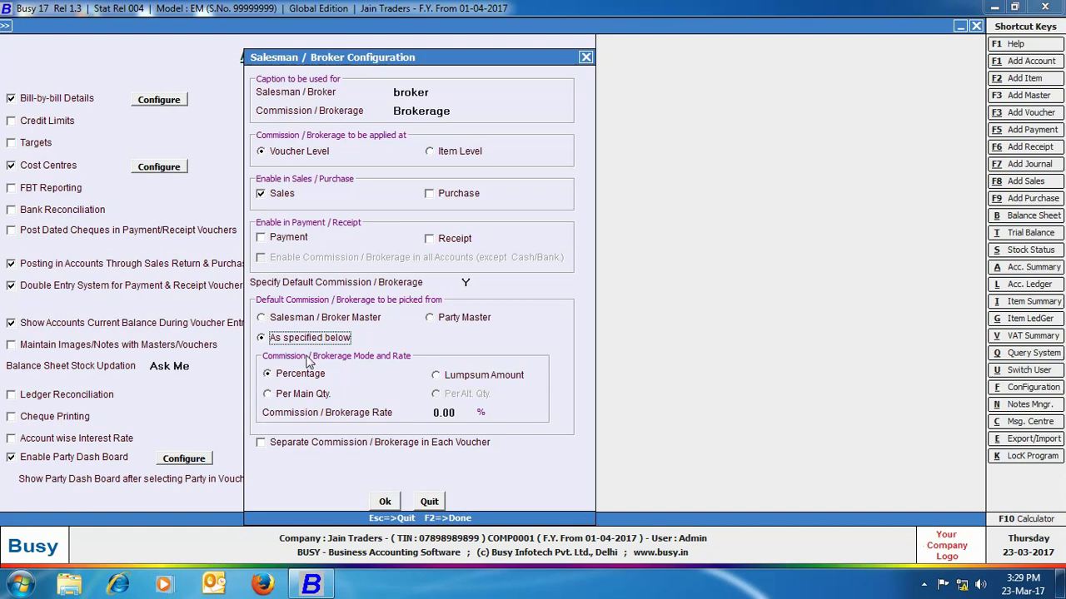
click(263, 320)
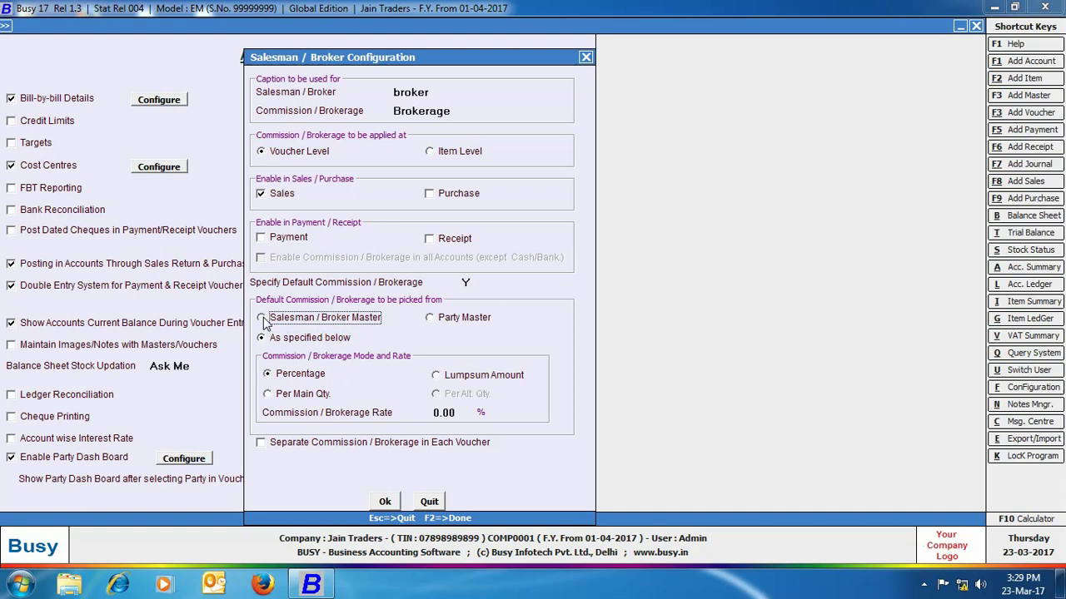
click(262, 319)
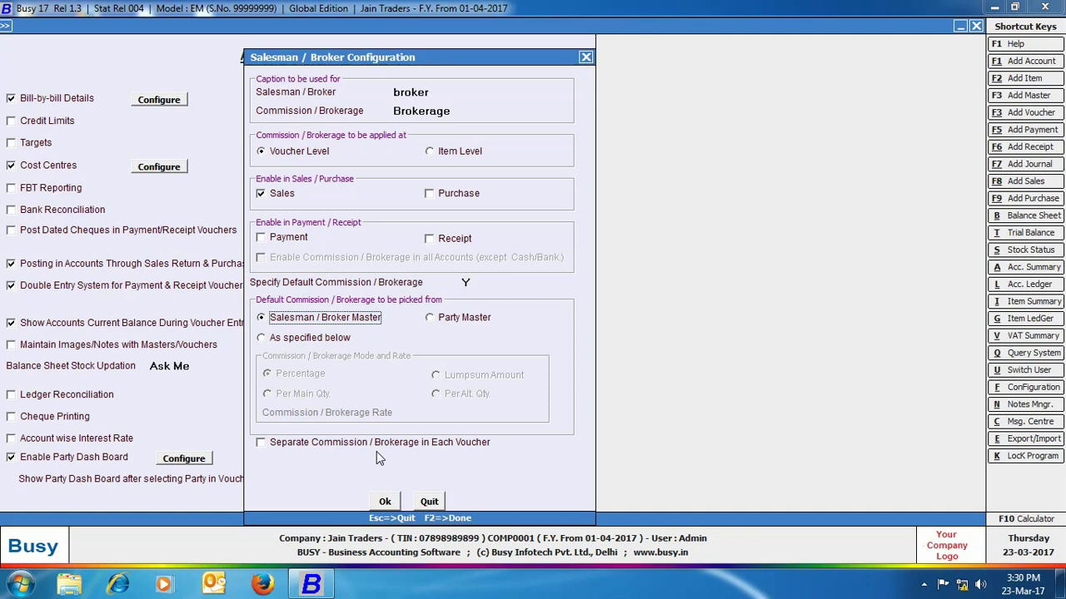
click(261, 442)
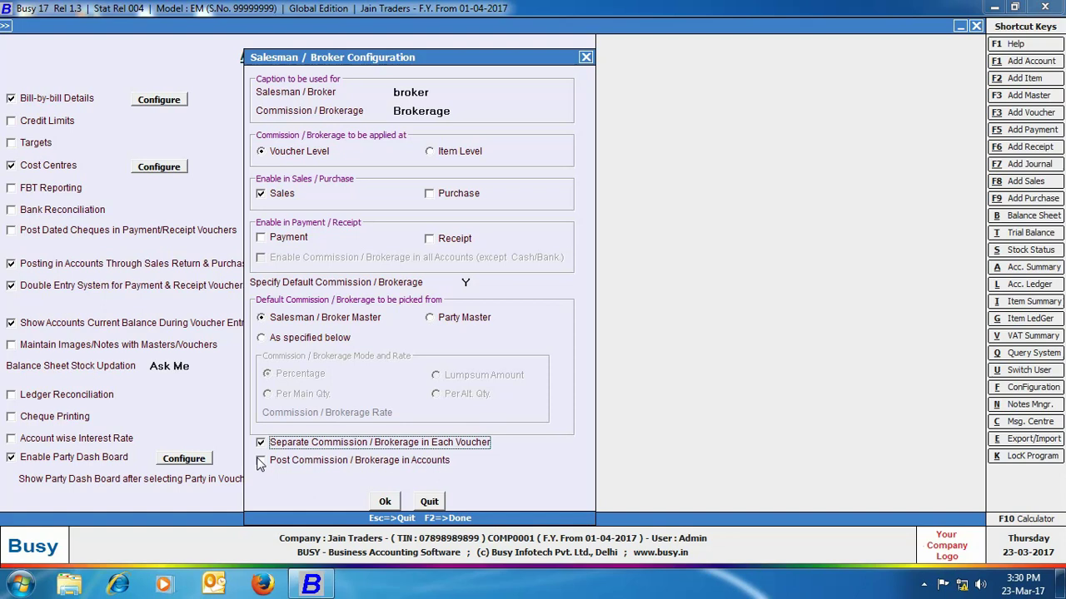
click(261, 462)
- Confirm the broker settings and save the accounts options
click(387, 504)
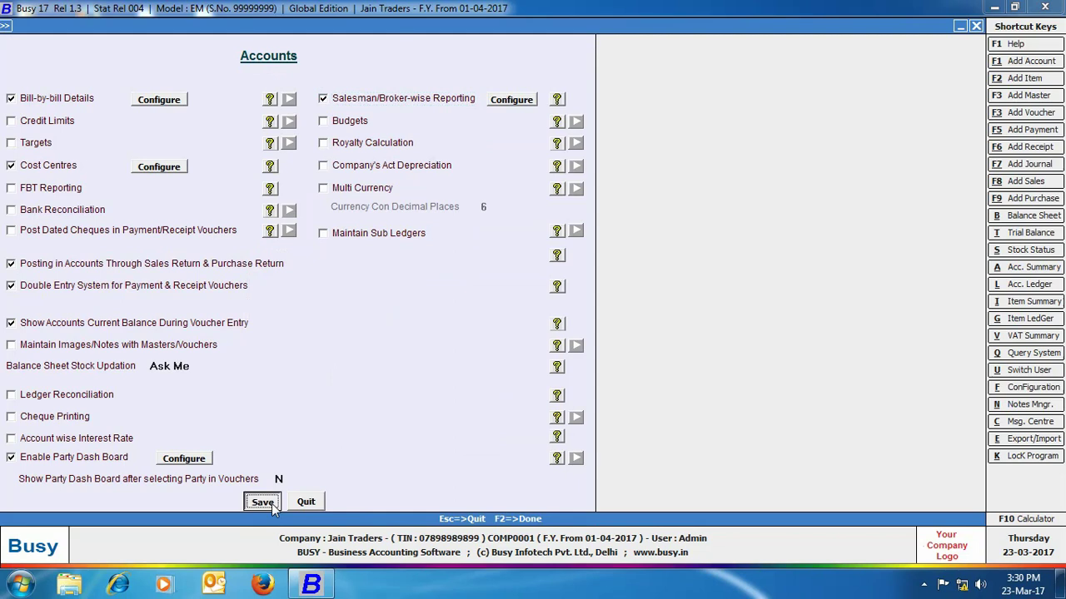
click(271, 504)
click(107, 483)
- Start a new broker master and enter the broker's name and first address line
click(94, 46)
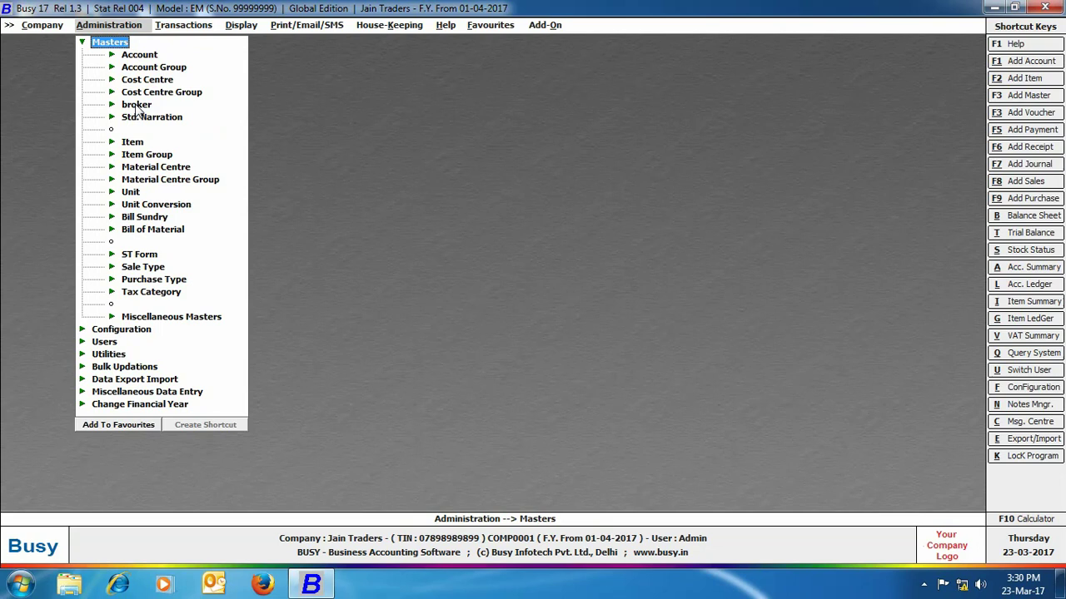
click(136, 107)
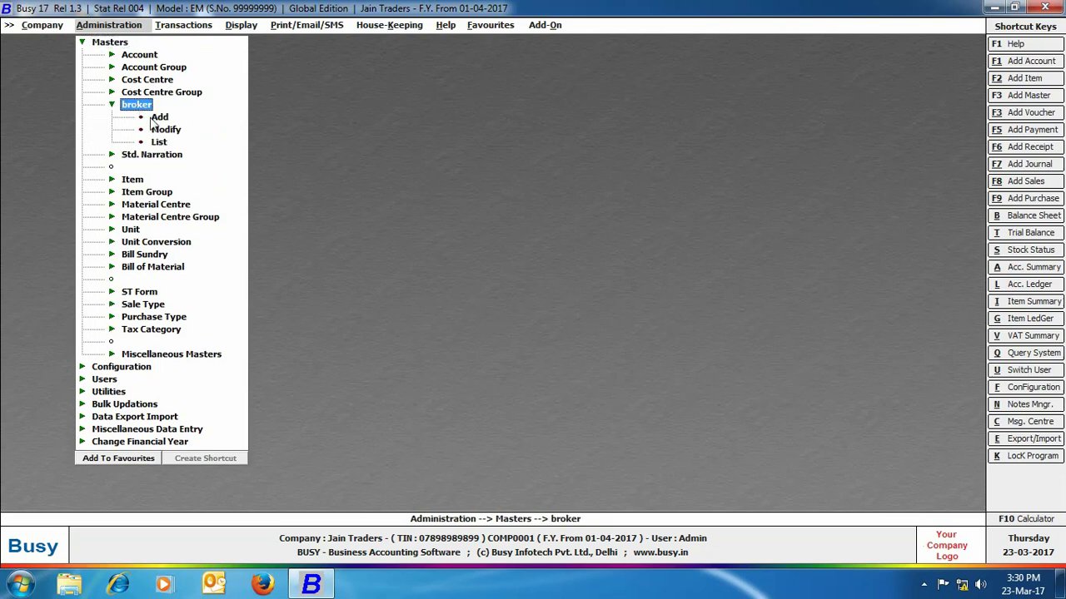
click(157, 118)
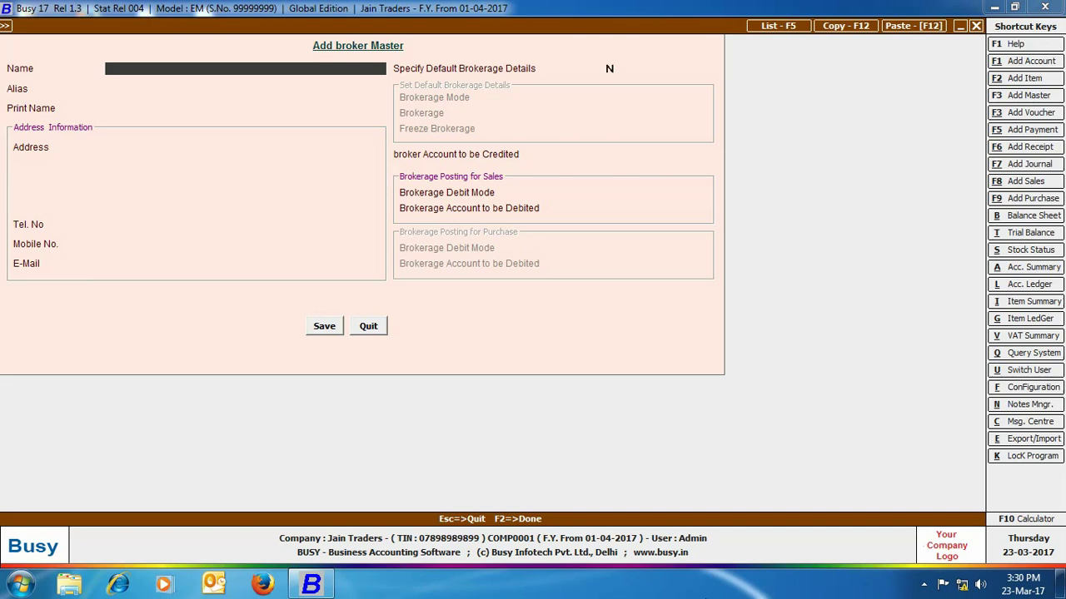
key(Return)
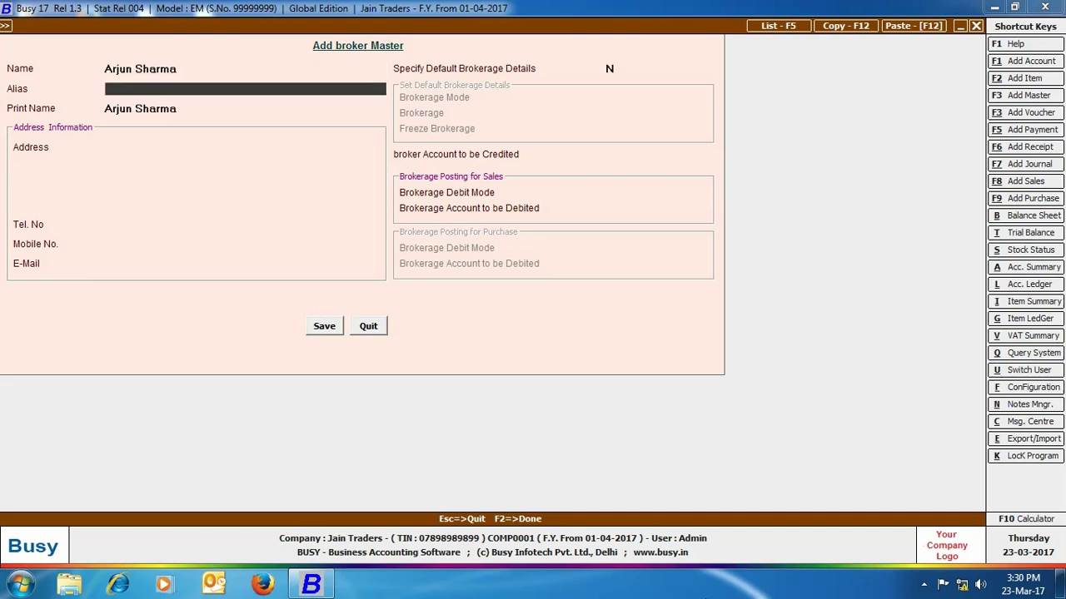
key(Return)
key(Return)
- Fill in the remaining address lines and the phone and mobile numbers, and set default brokerage to Y
key(Return)
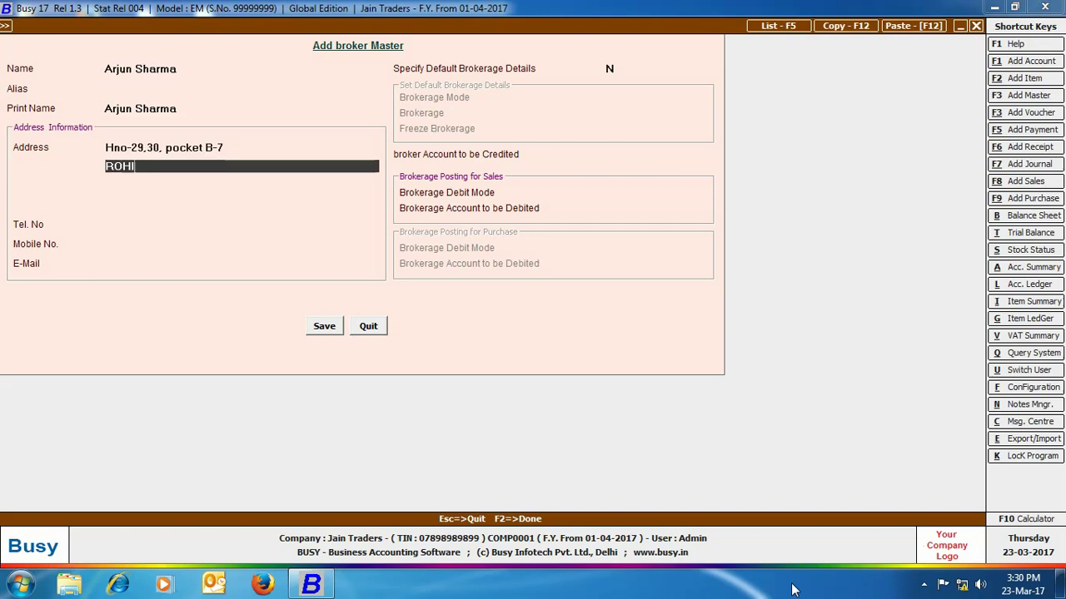
key(Return)
key(Return)
text(delhi1-27019876)
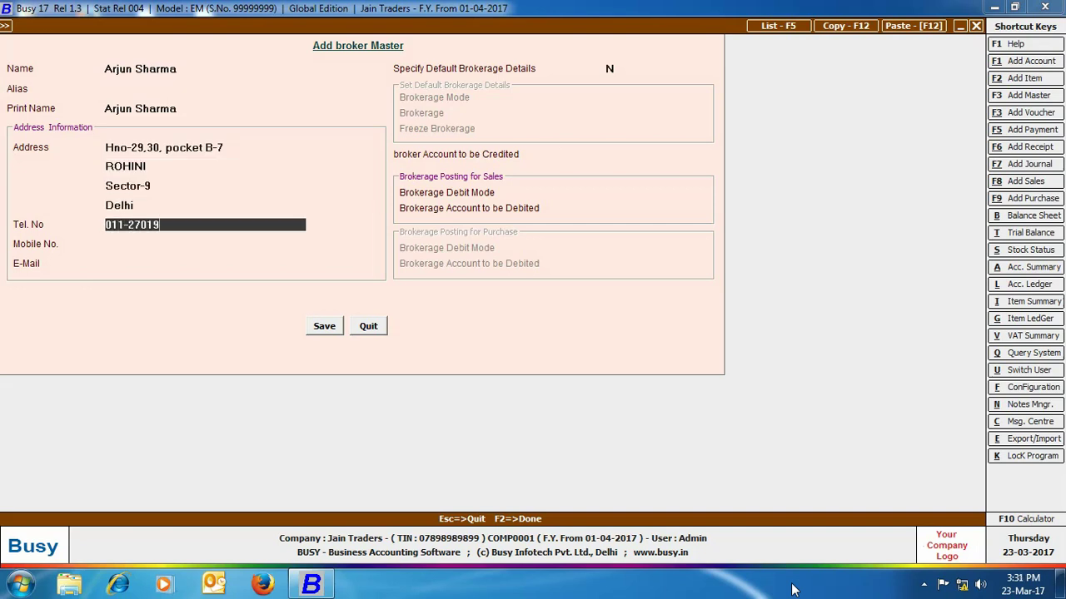
key(Return)
key(Return)
key(Return)
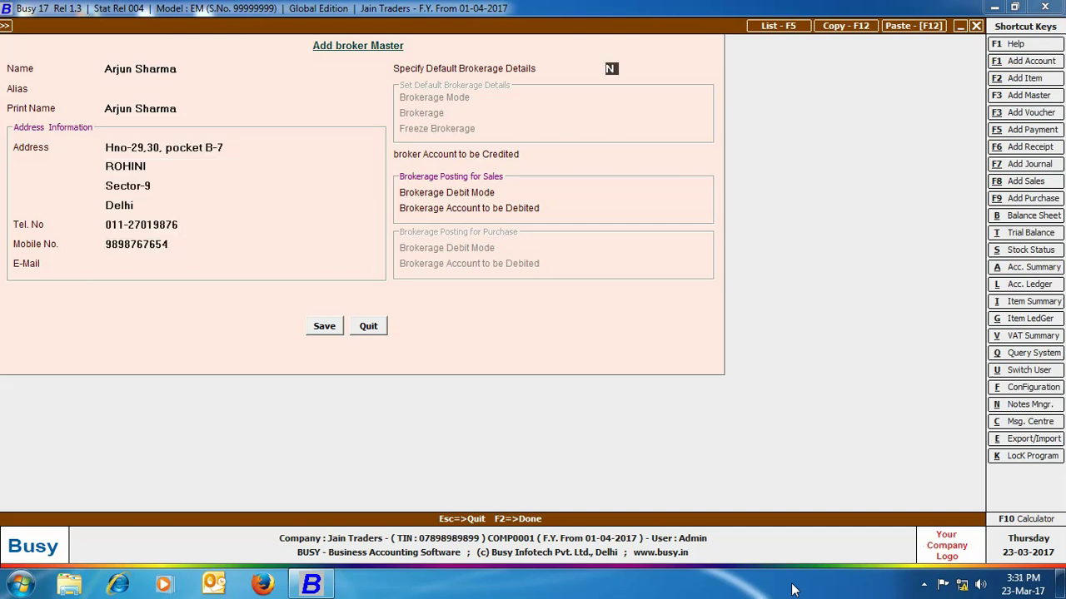
text(y)
key(Return)
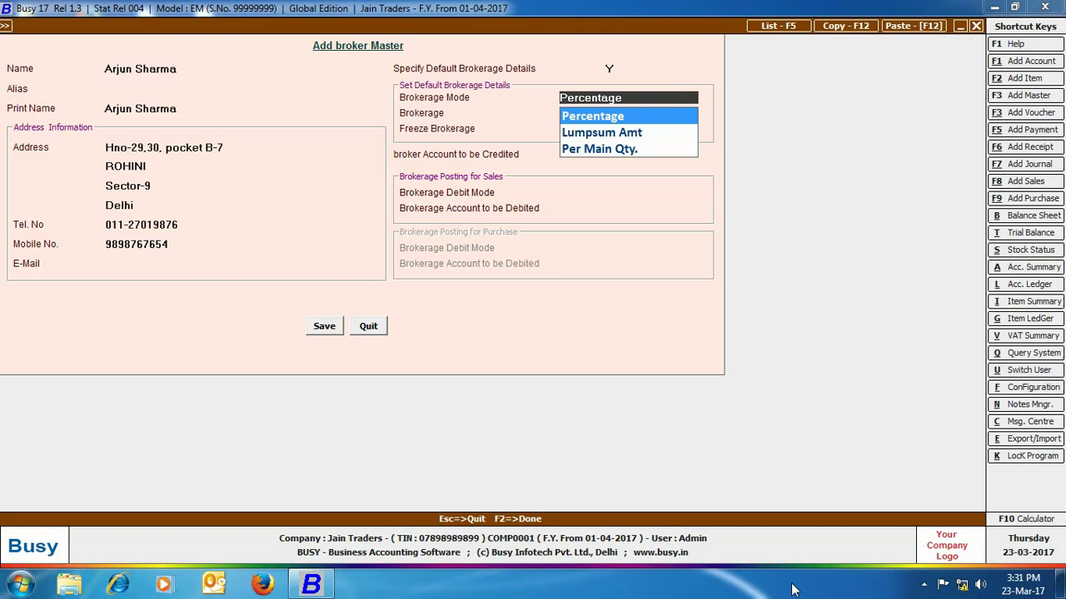
- Set the default brokerage to 2 percent, left unfrozen
key(Return)
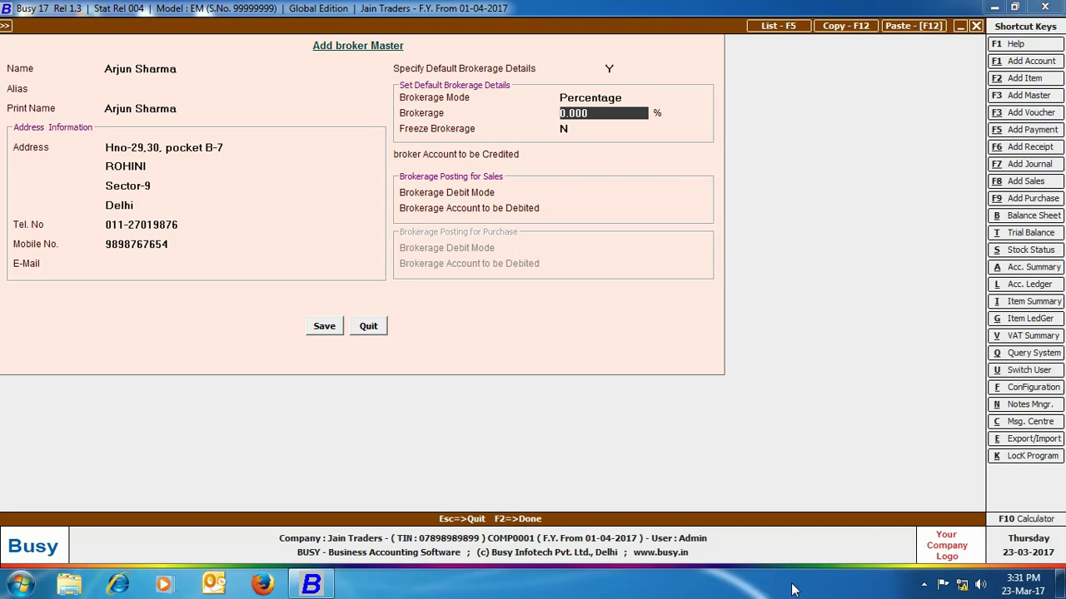
text(2)
key(Return)
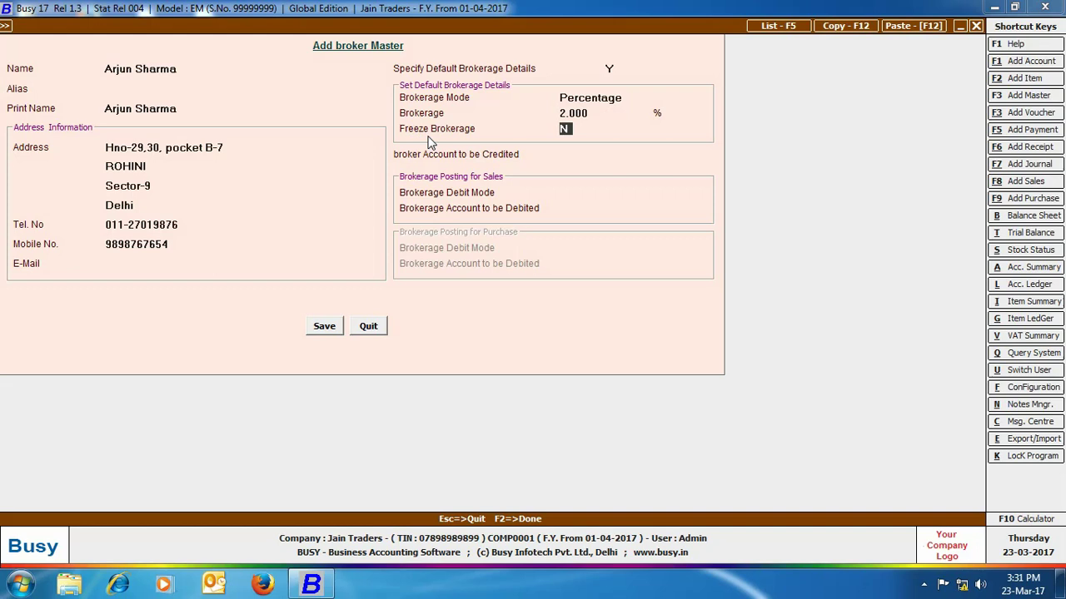
key(Return)
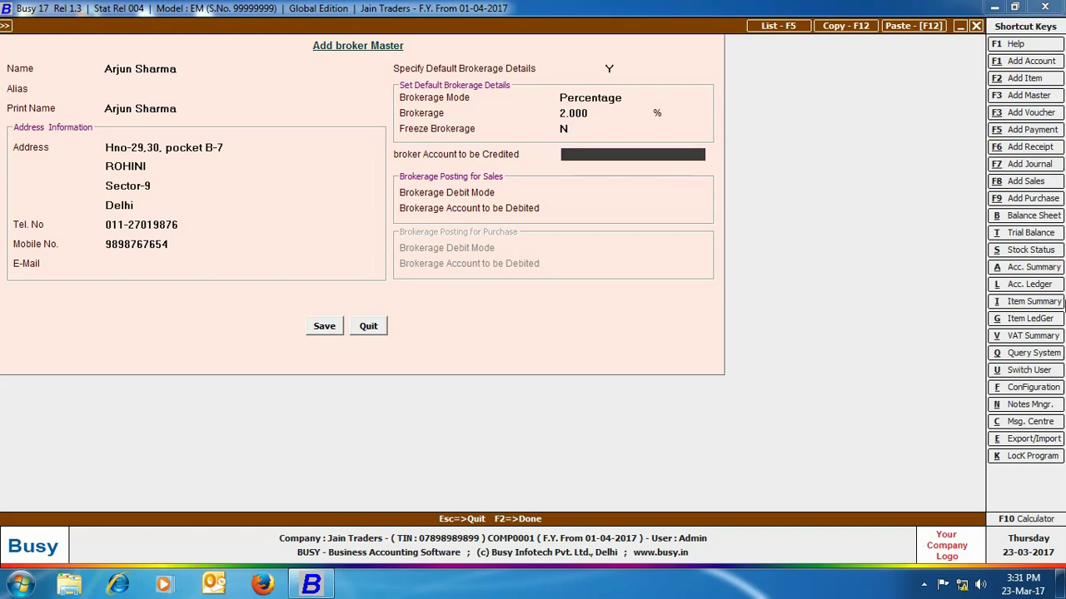
- Credit the broker's own account, debit Commission on Sales, and save the broker
text(bro)
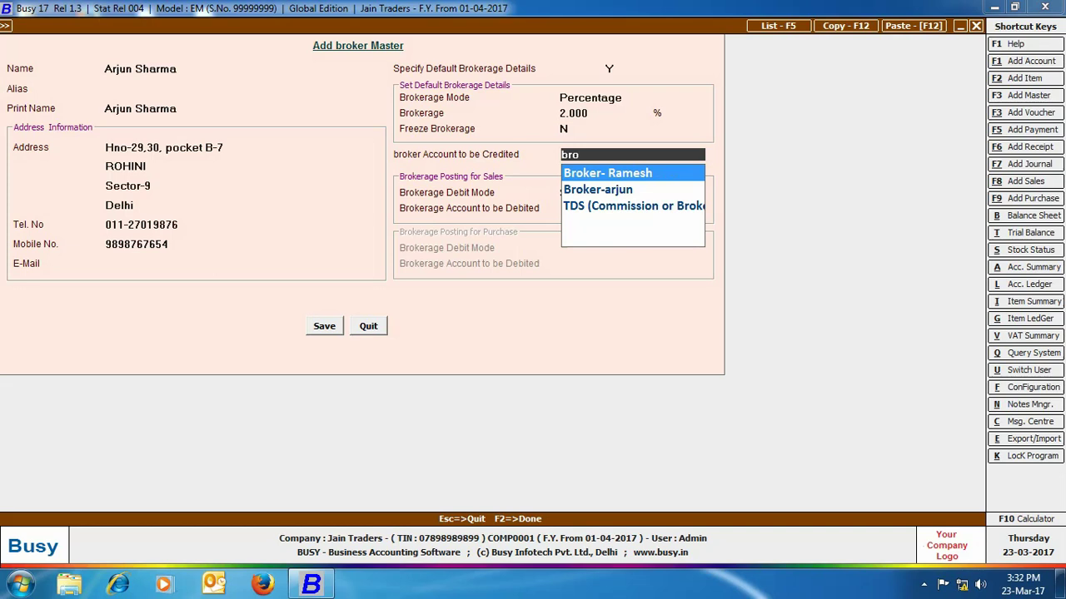
key(Down)
key(Return)
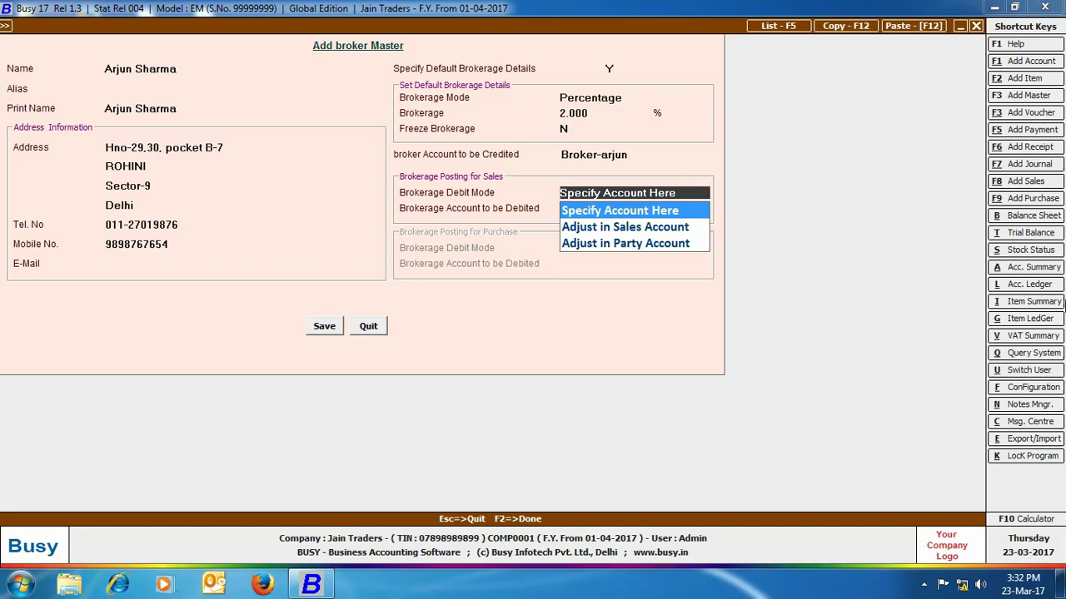
key(Return)
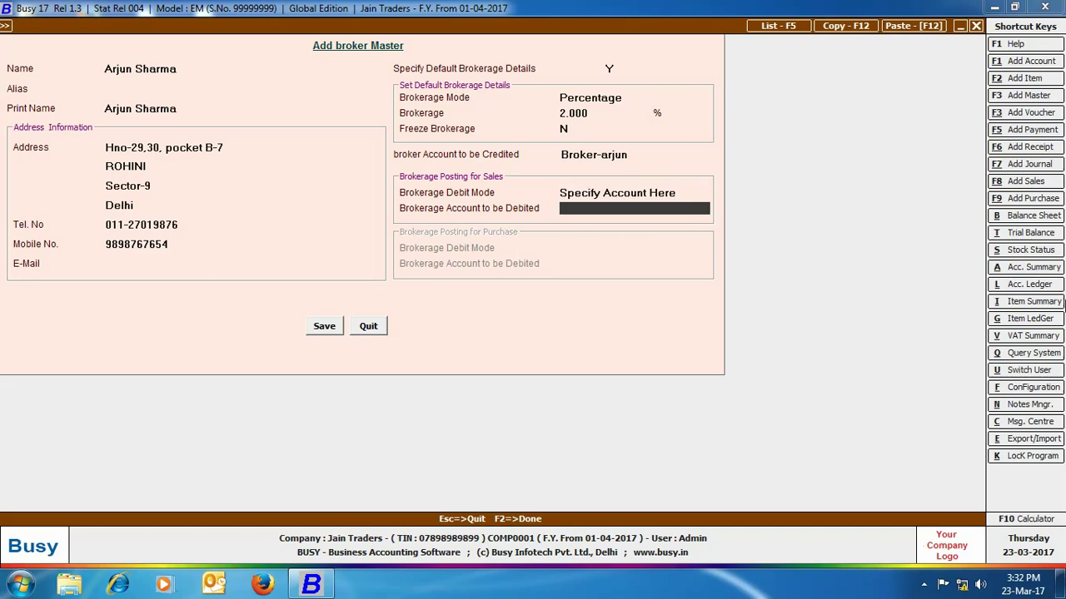
text(co)
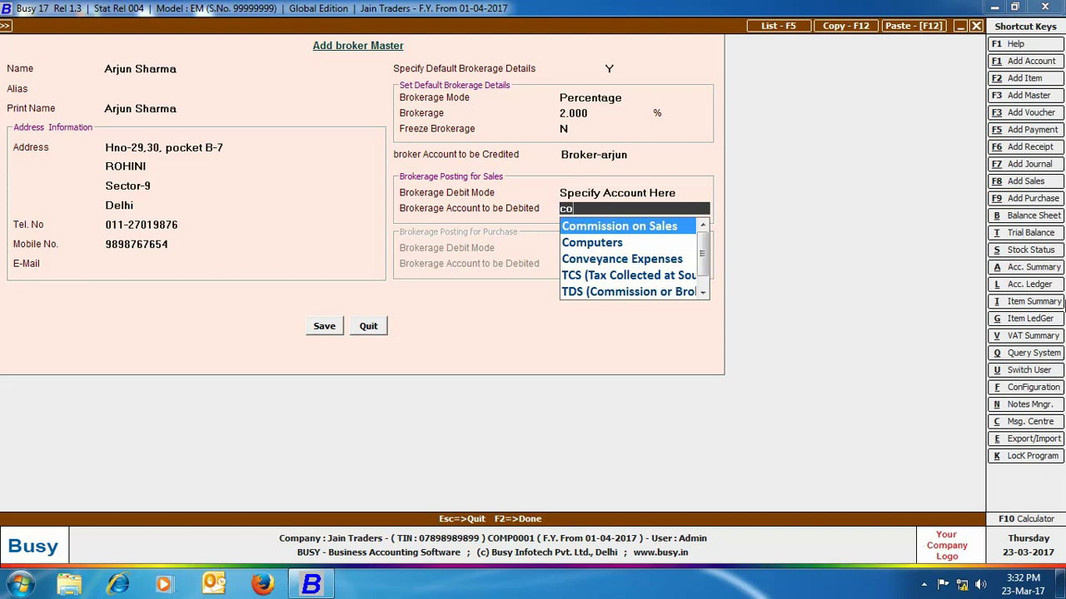
key(Return)
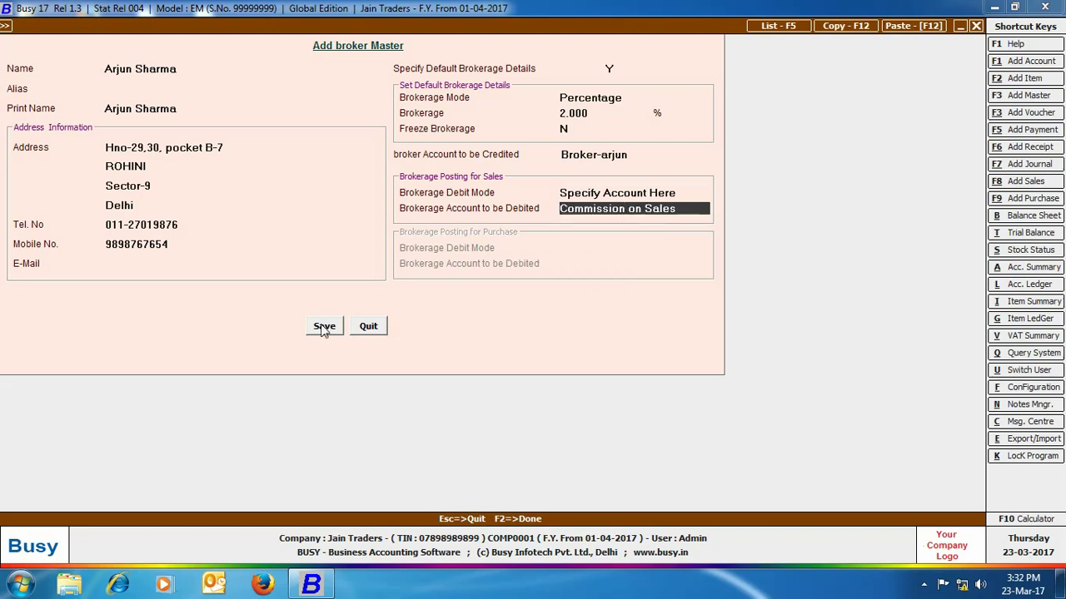
click(324, 327)
click(368, 326)
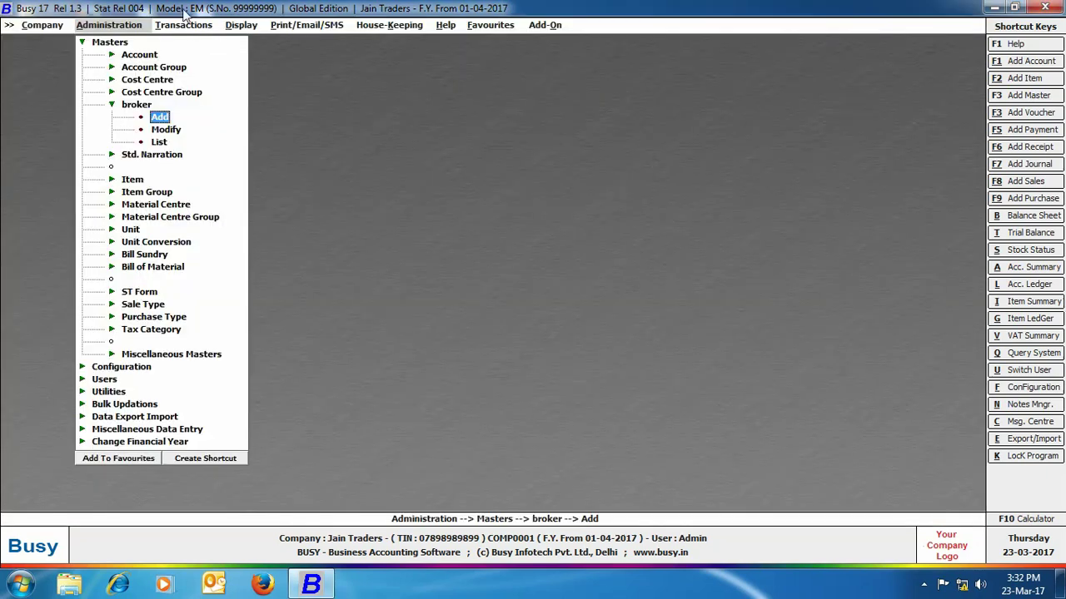
- Add account Mittal&sons under Sundry Debtors and save it
click(155, 54)
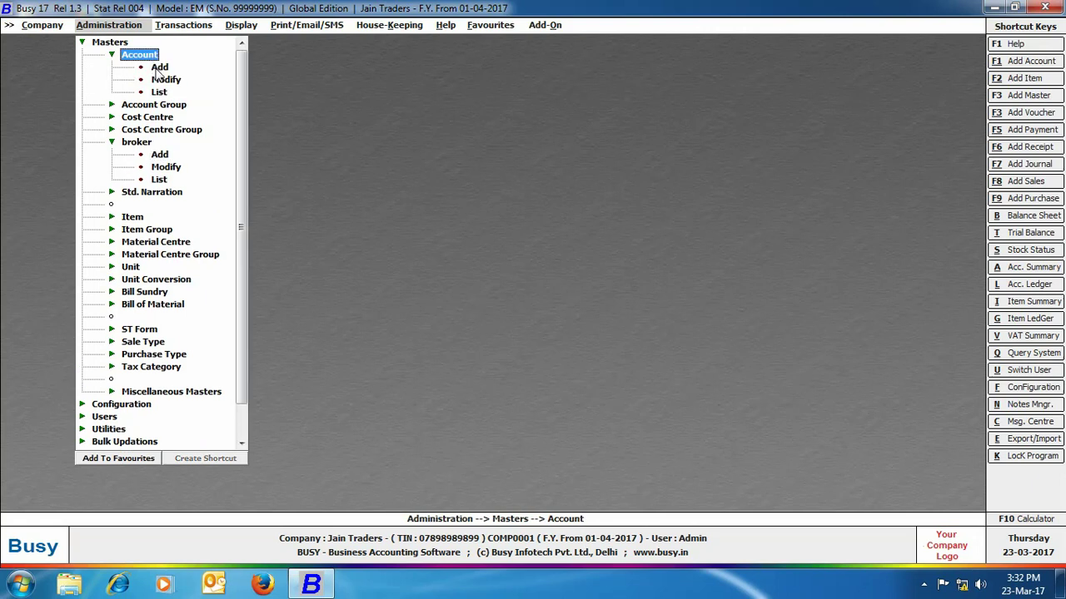
double_click(159, 67)
text(Mittal&sons)
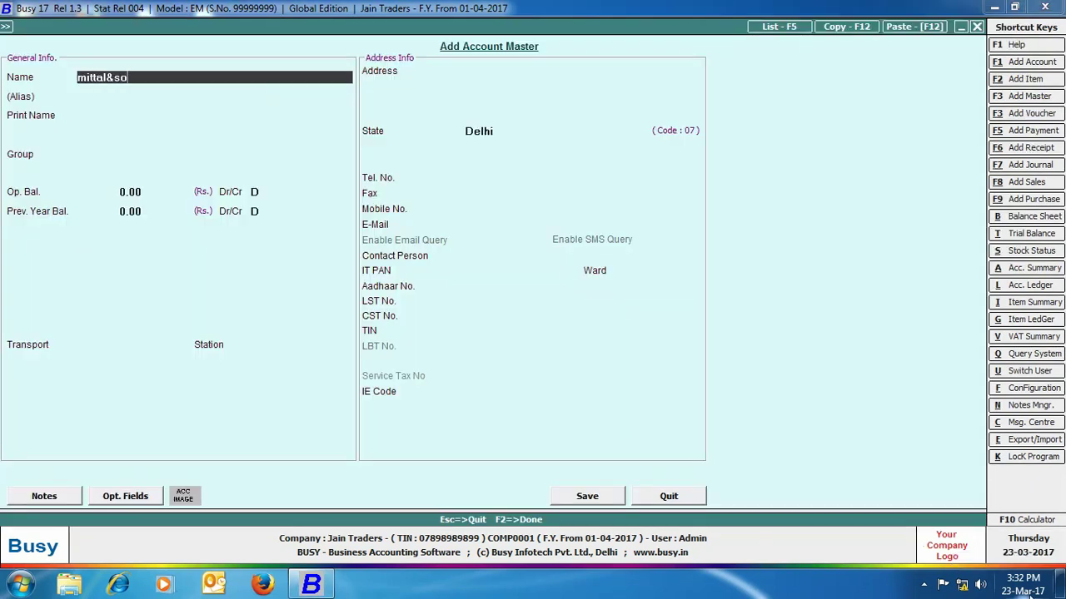
key(Return)
key(Return)
key(Return)
text(debtors)
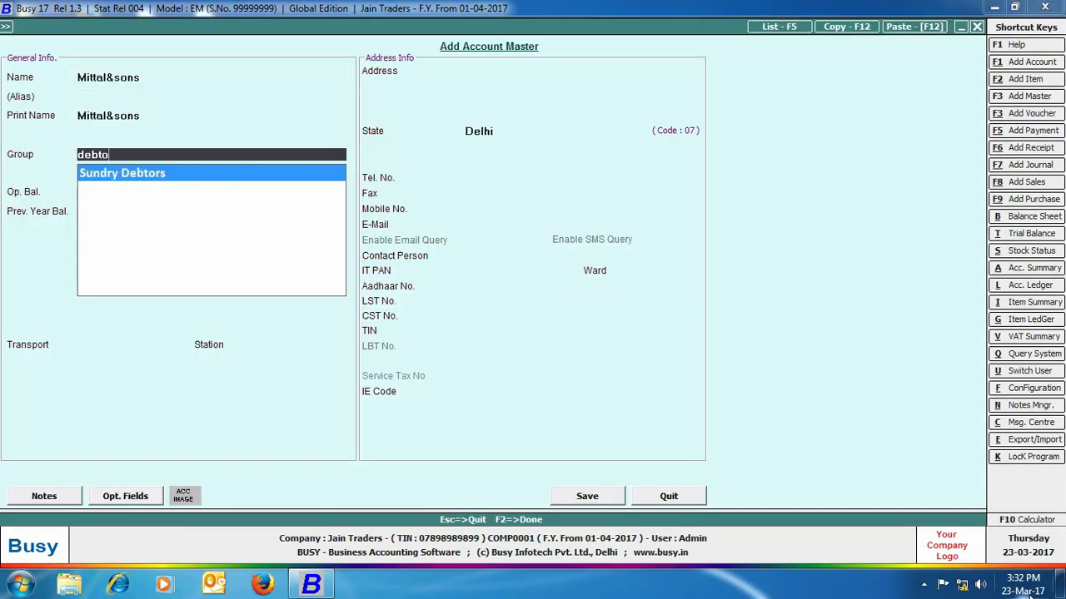
key(Return)
key(Return)
key(Return)
key(Return)
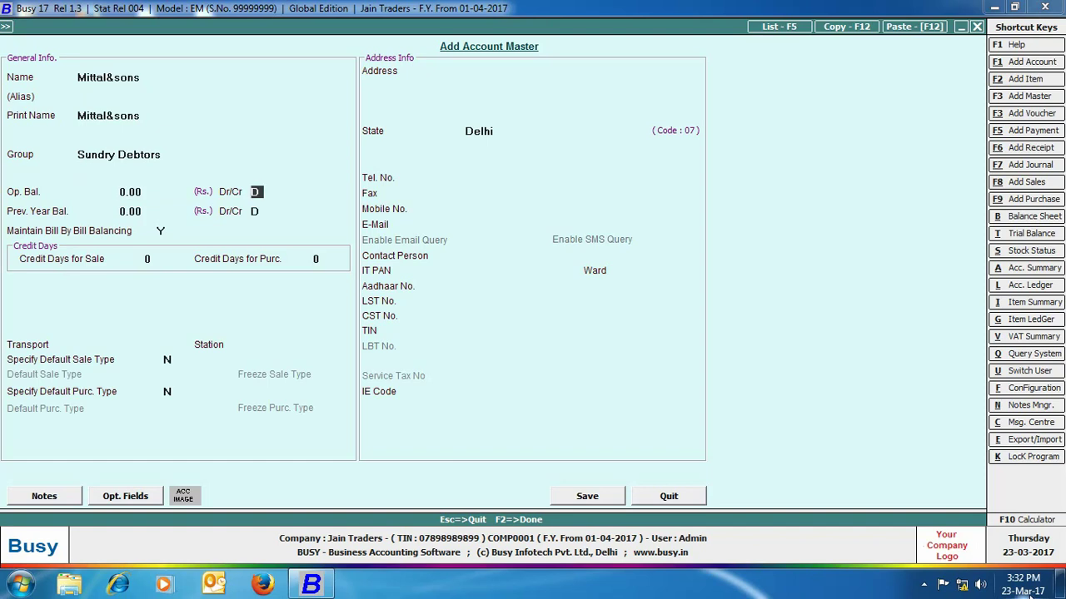
click(587, 496)
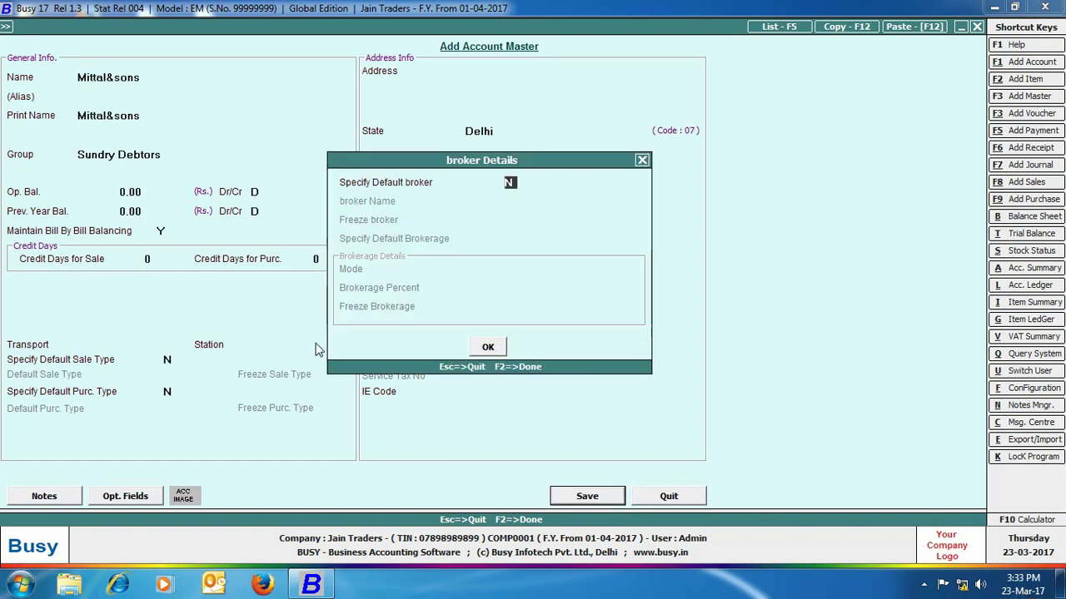
- Assign the new broker as Mittal&sons' default broker
text(Y)
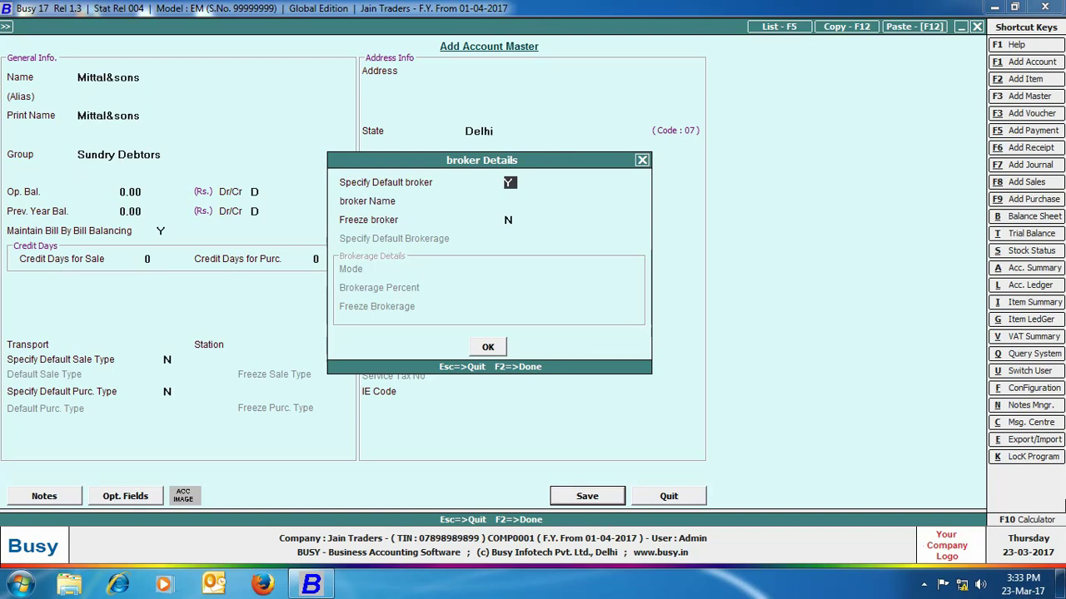
key(Return)
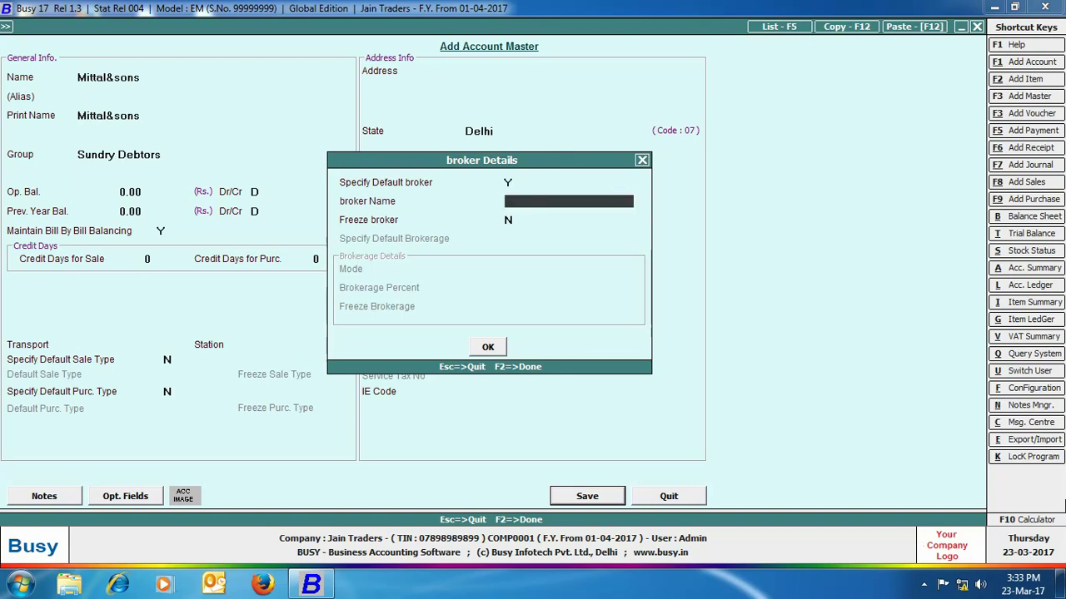
text(arju)
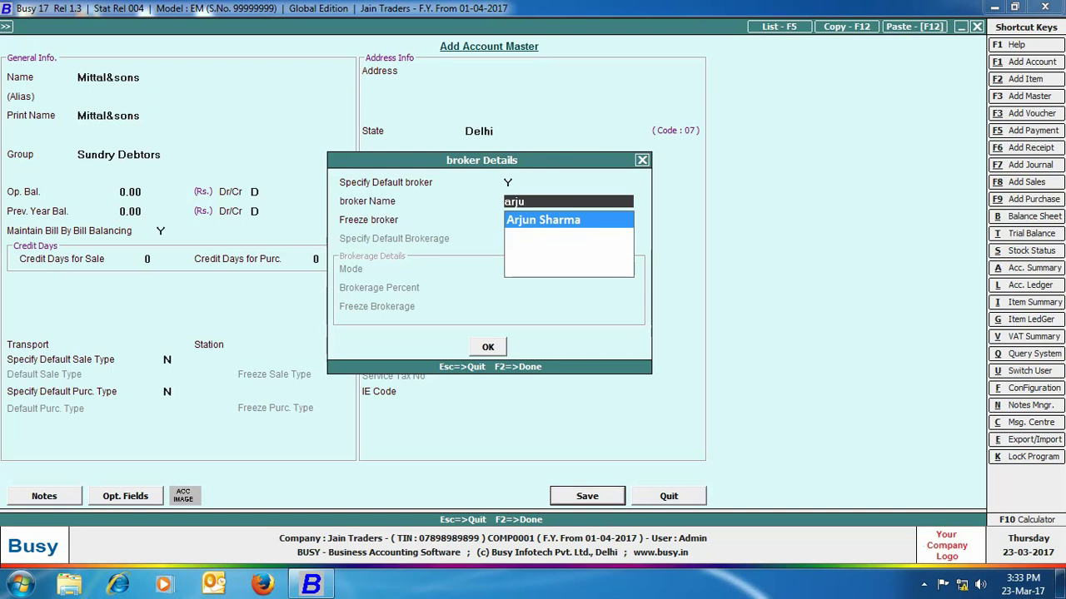
key(Return)
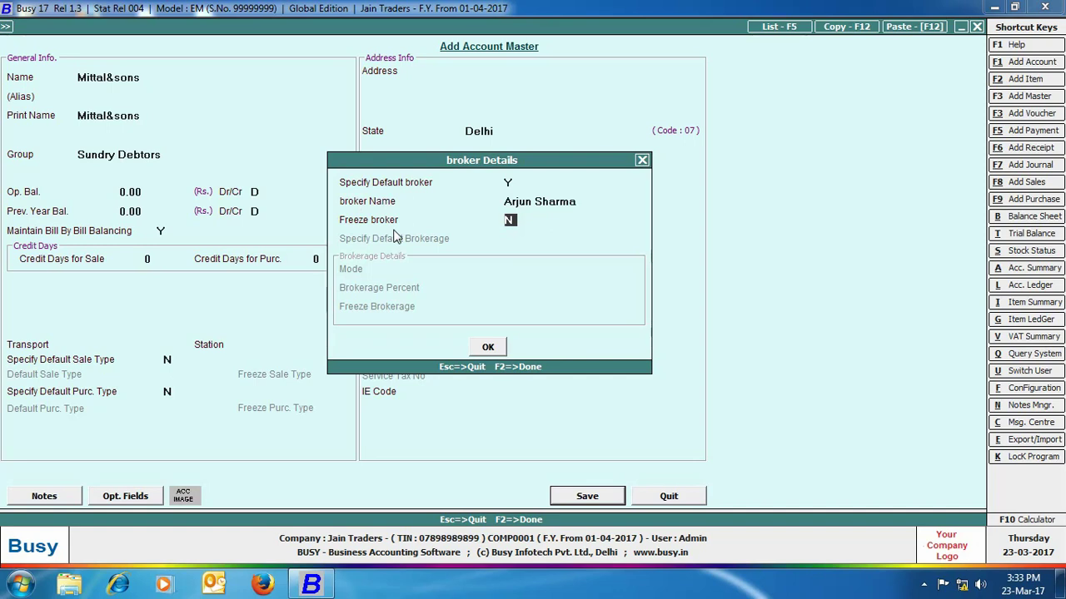
click(489, 346)
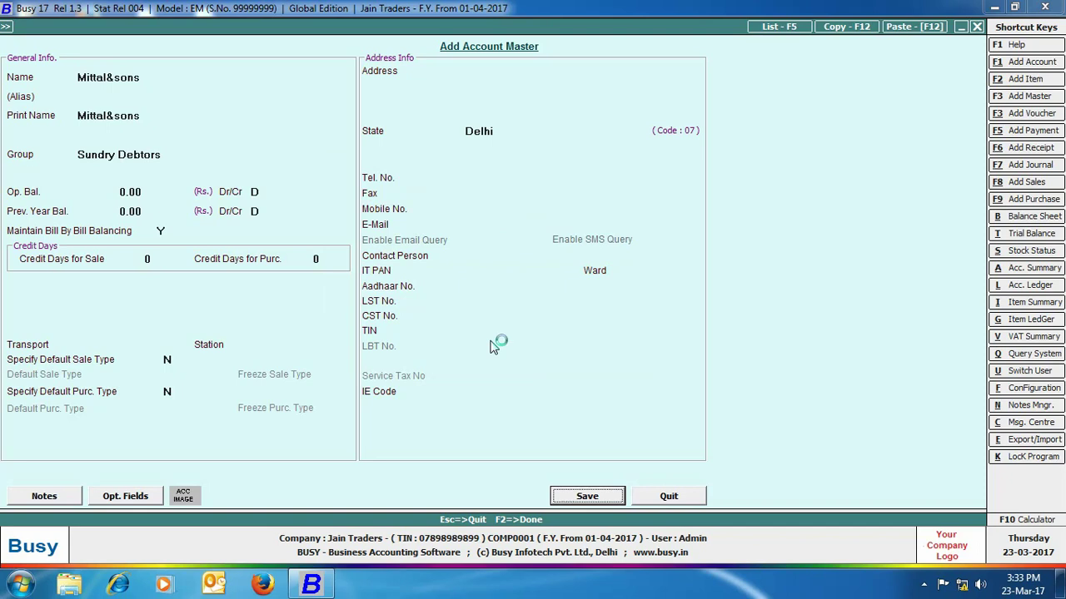
- Start a Main-series VAT/Exempt sales voucher for Mittal&sons from Main Store
click(645, 497)
click(184, 25)
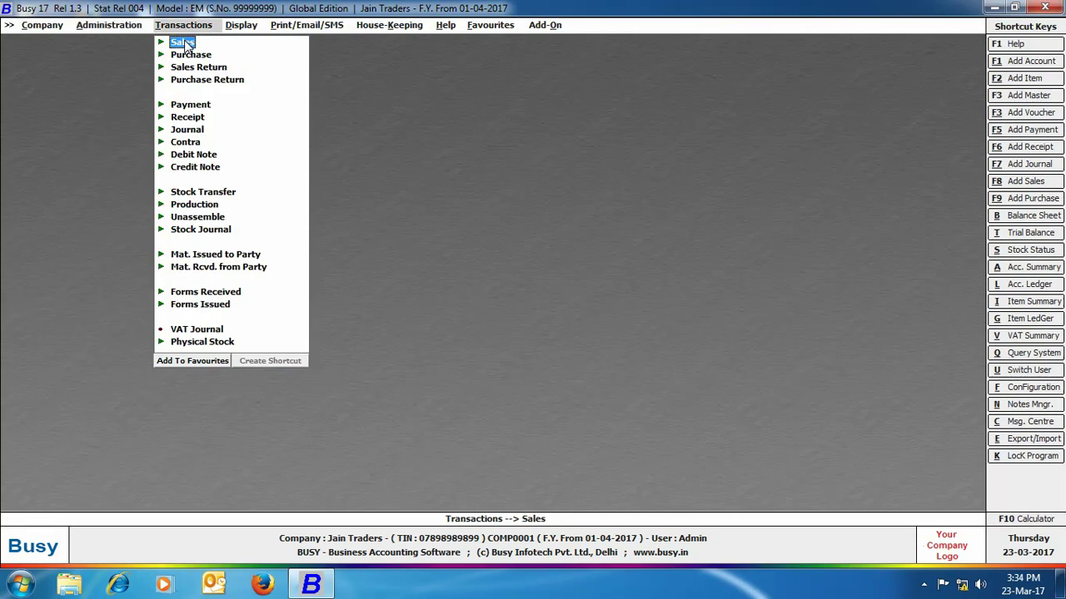
click(184, 42)
key(Down)
key(Return)
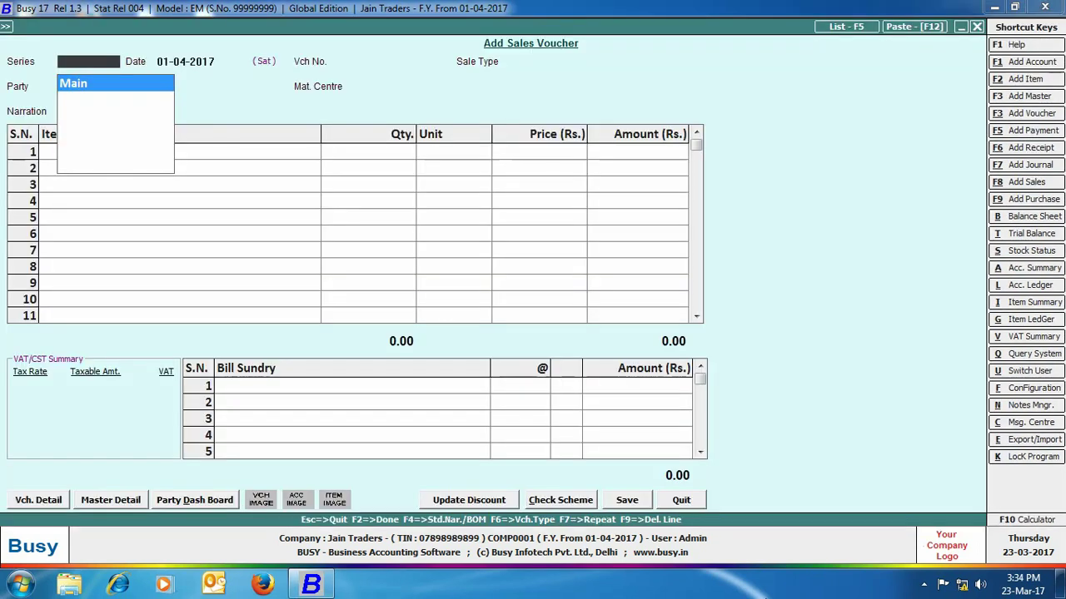
key(Return)
text(vat/e)
key(Return)
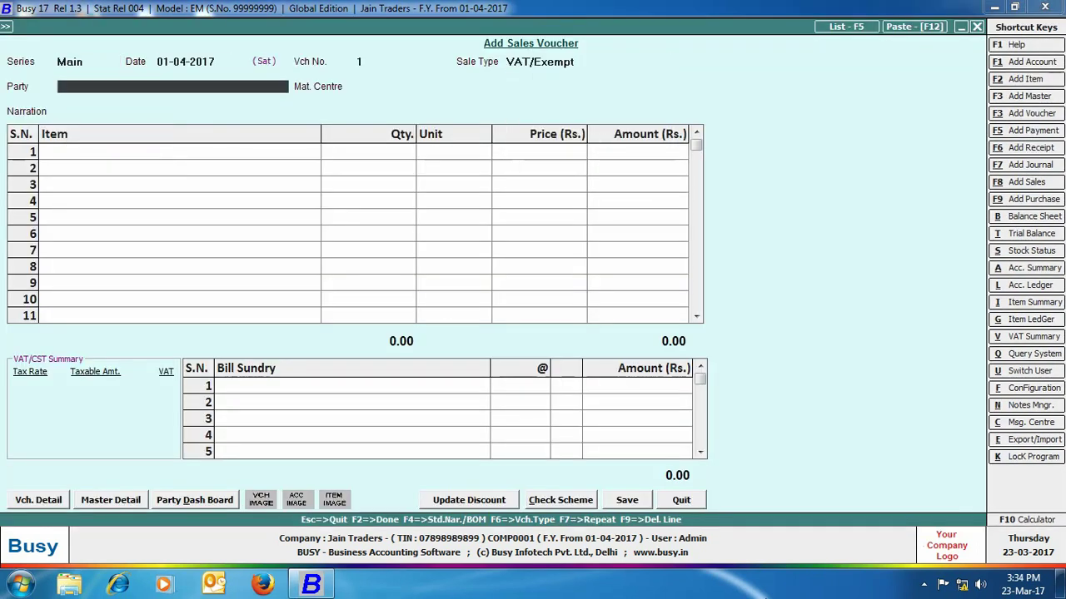
text(mi)
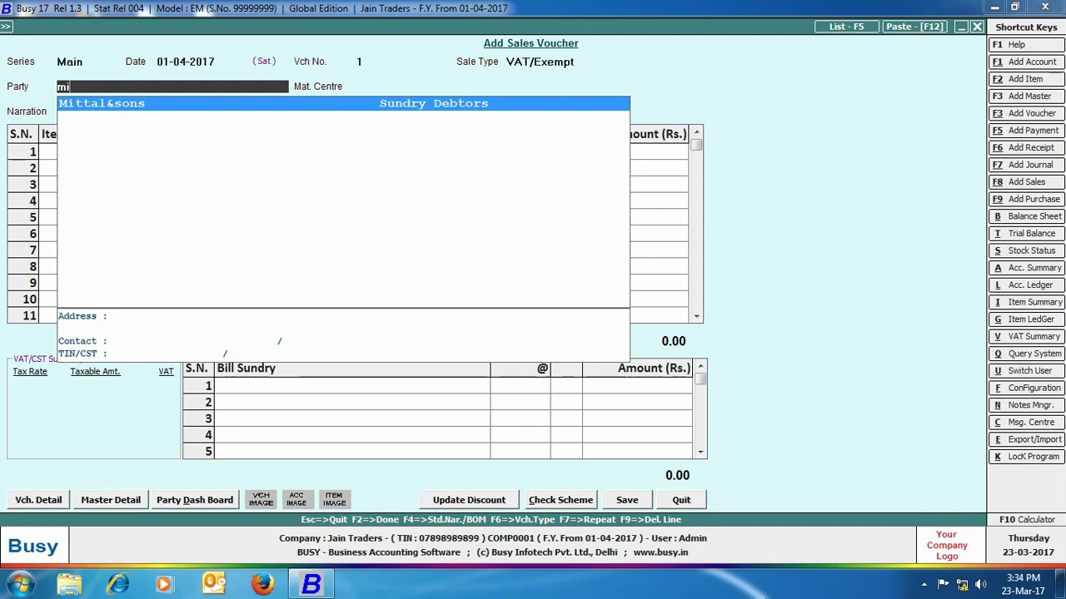
key(Return)
key(Return)
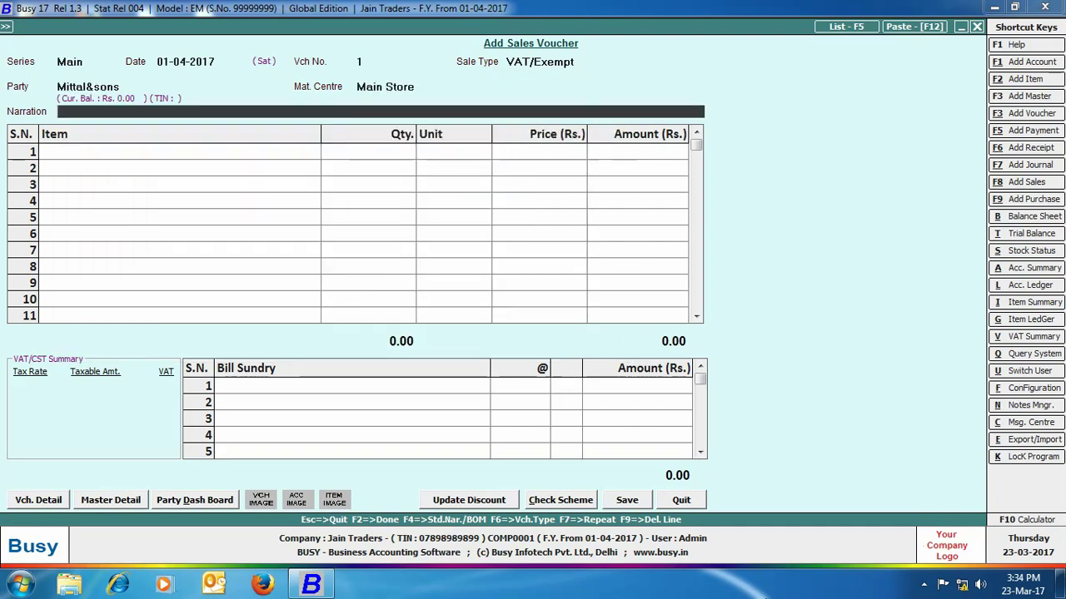
key(Return)
- Enter 100 Kgs Golden sela at 50 and 100 Kgs Basmati Rice at 100, then save
text(gol)
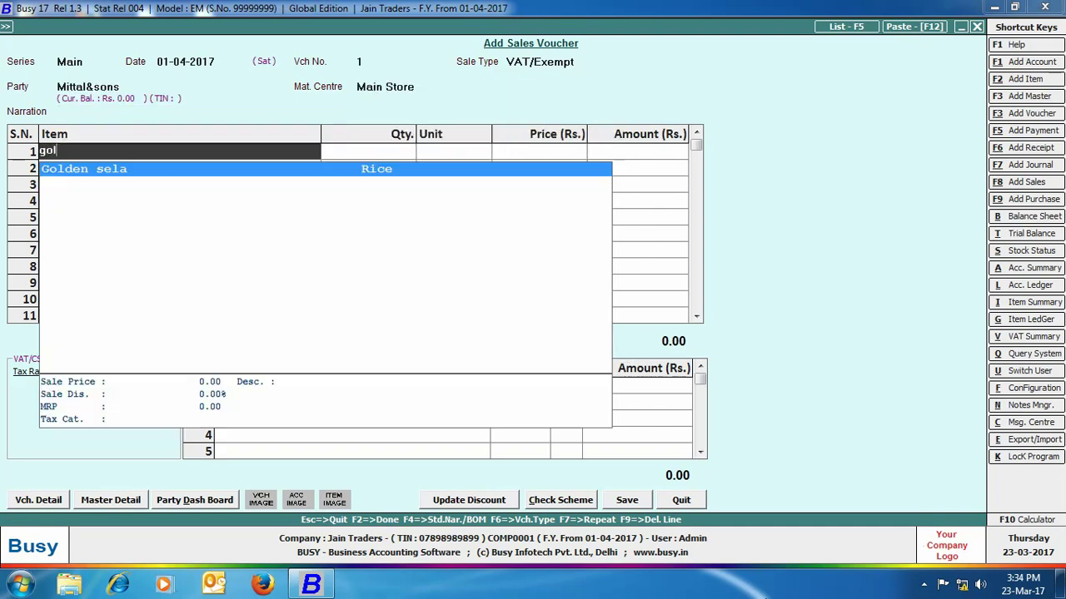
key(Return)
text(100)
key(Return)
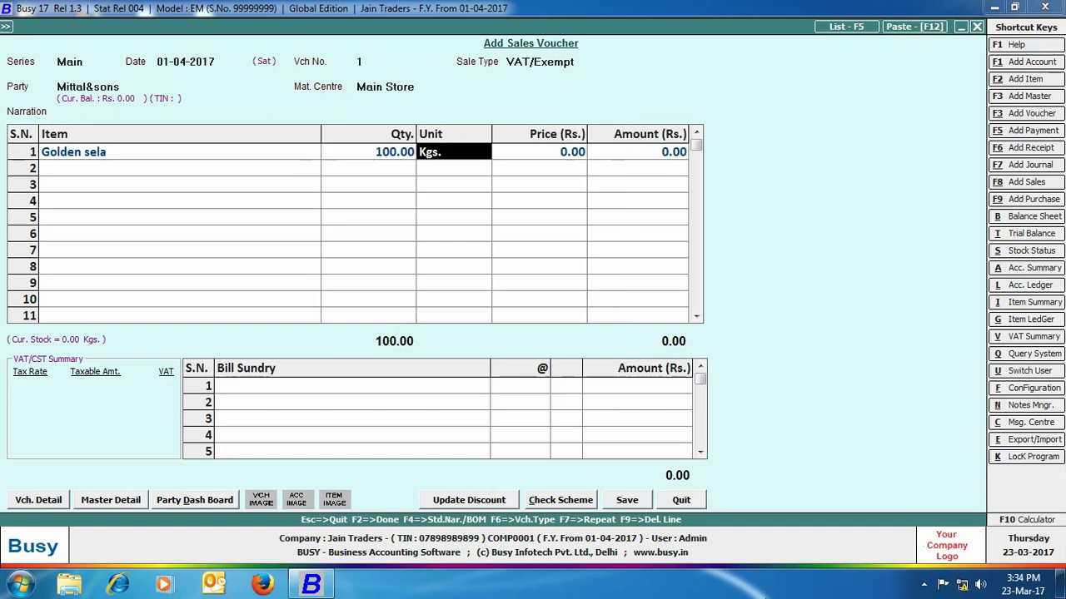
key(Return)
text(50)
key(Return)
key(Return)
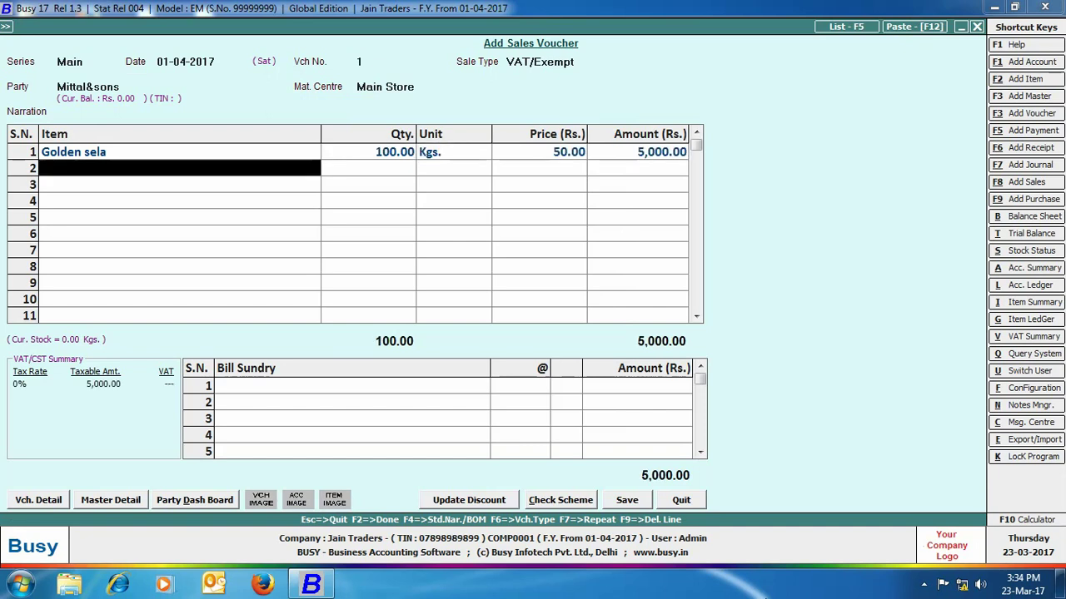
text(bas)
key(Return)
text(100)
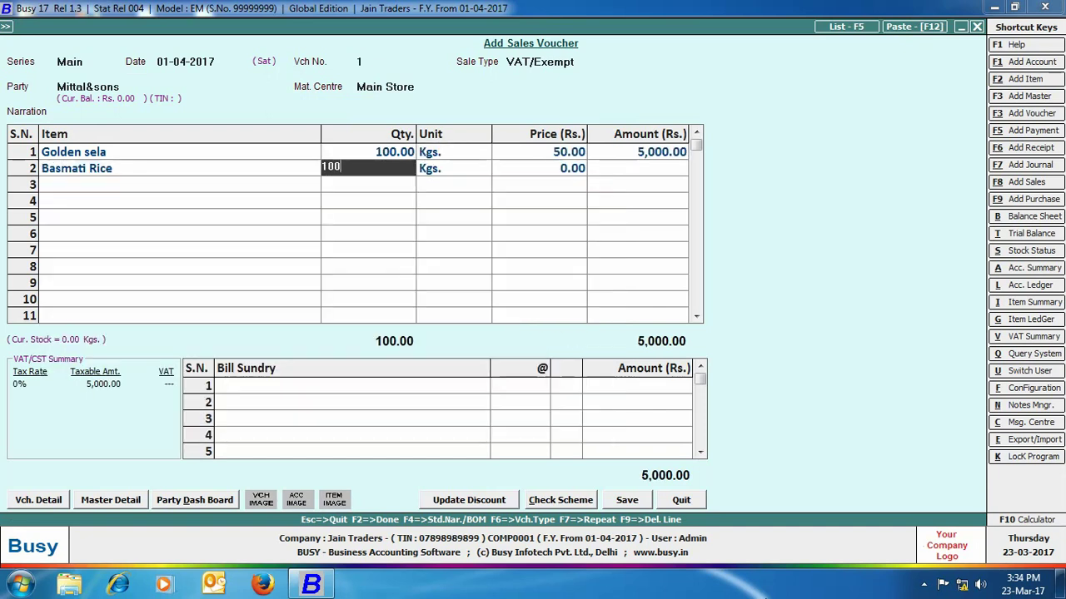
key(Return)
key(Return)
text(100)
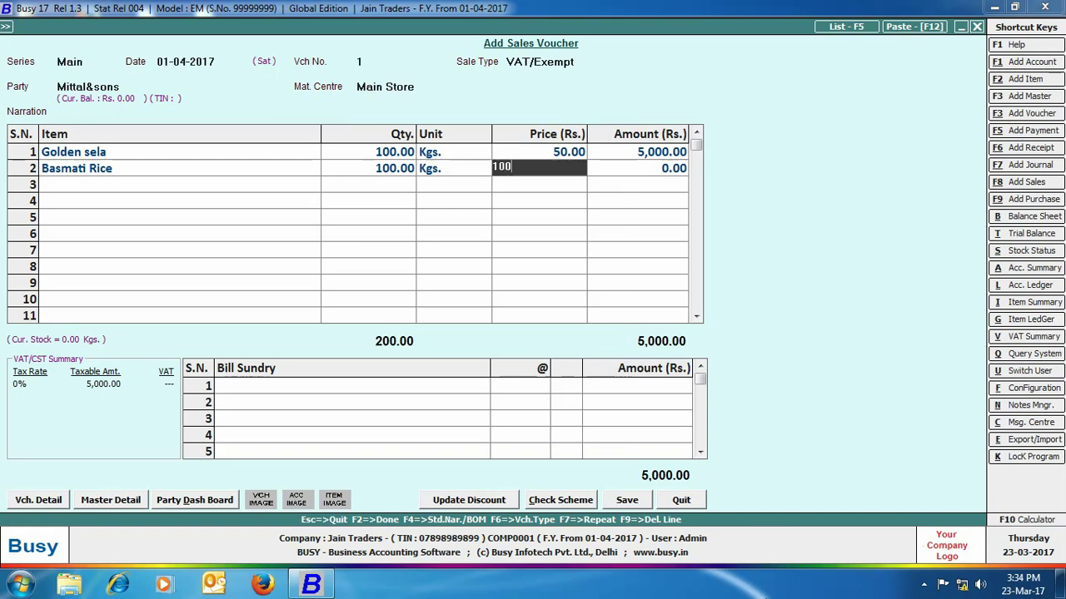
key(Return)
click(627, 500)
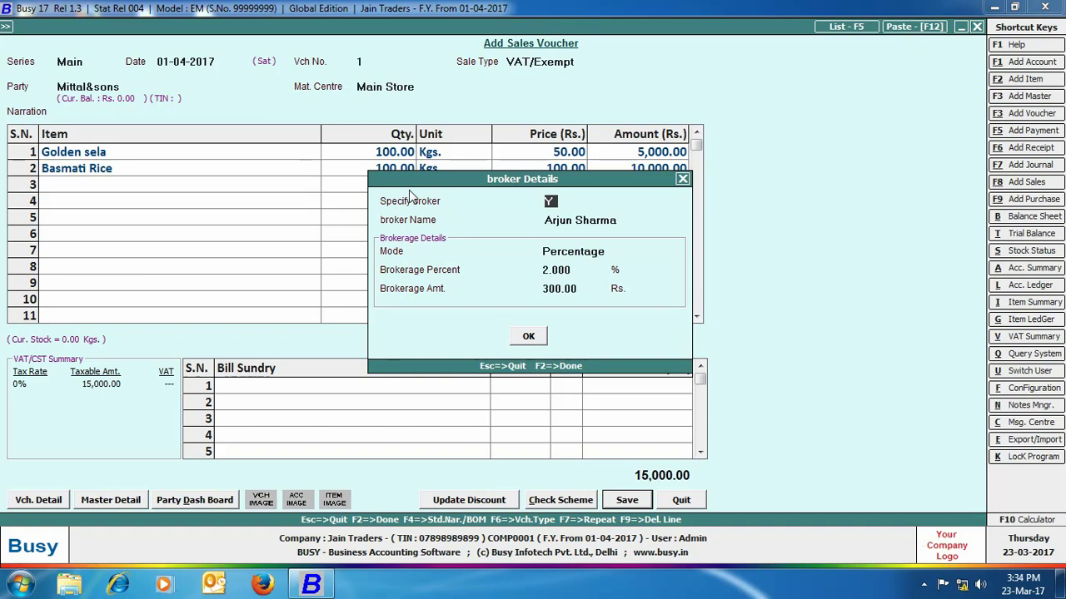
- Change the sale's broker to the other broker at 3% brokerage
key(Return)
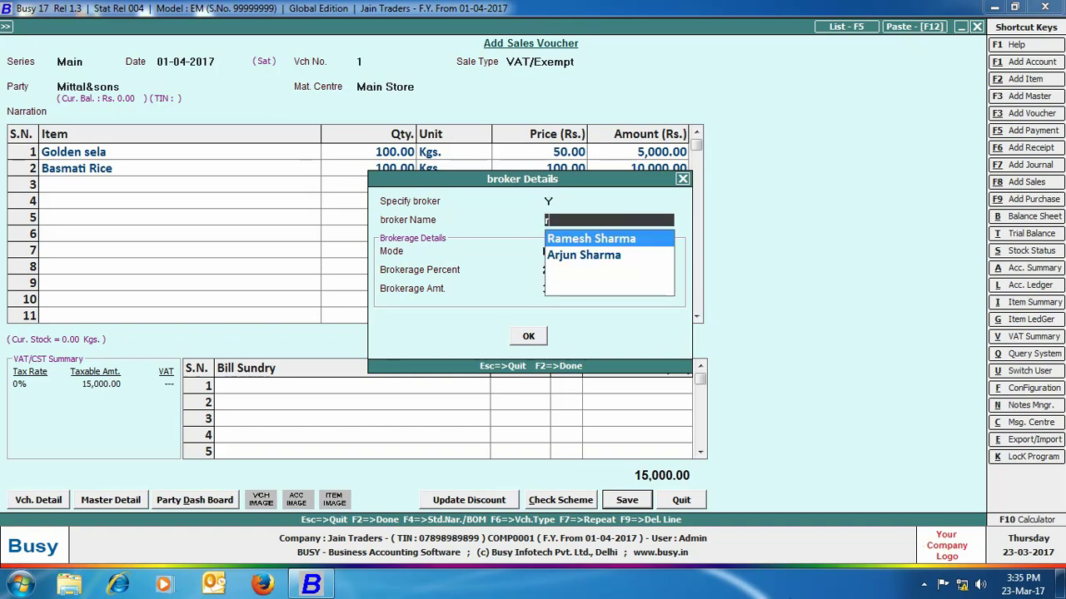
text(a)
key(Return)
key(Return)
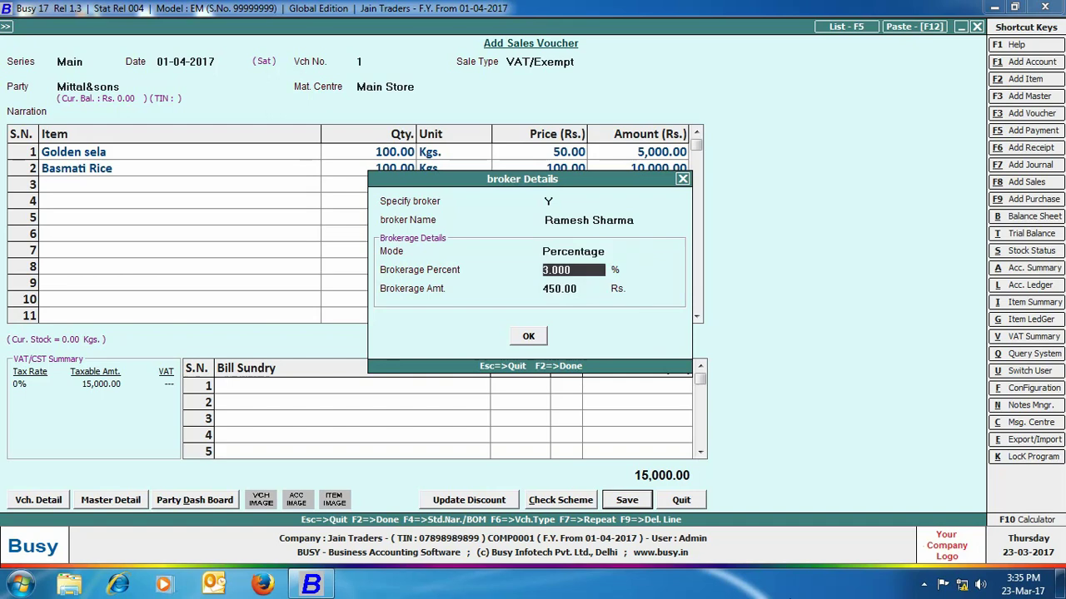
key(Return)
click(529, 338)
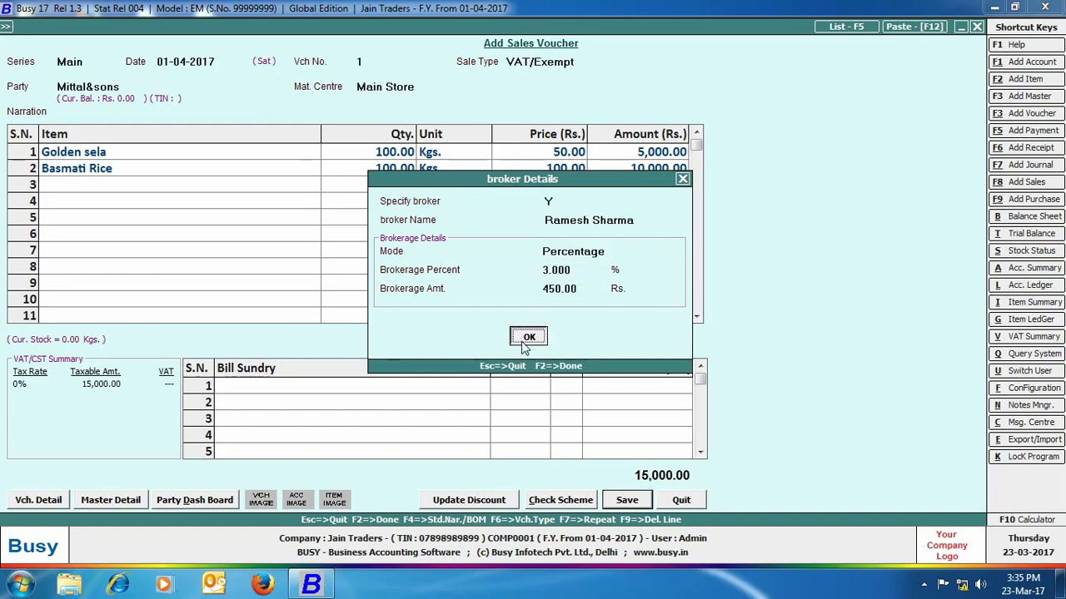
- Accept the bill-by-bill details and save the voucher without printing the invoice
click(535, 376)
click(533, 375)
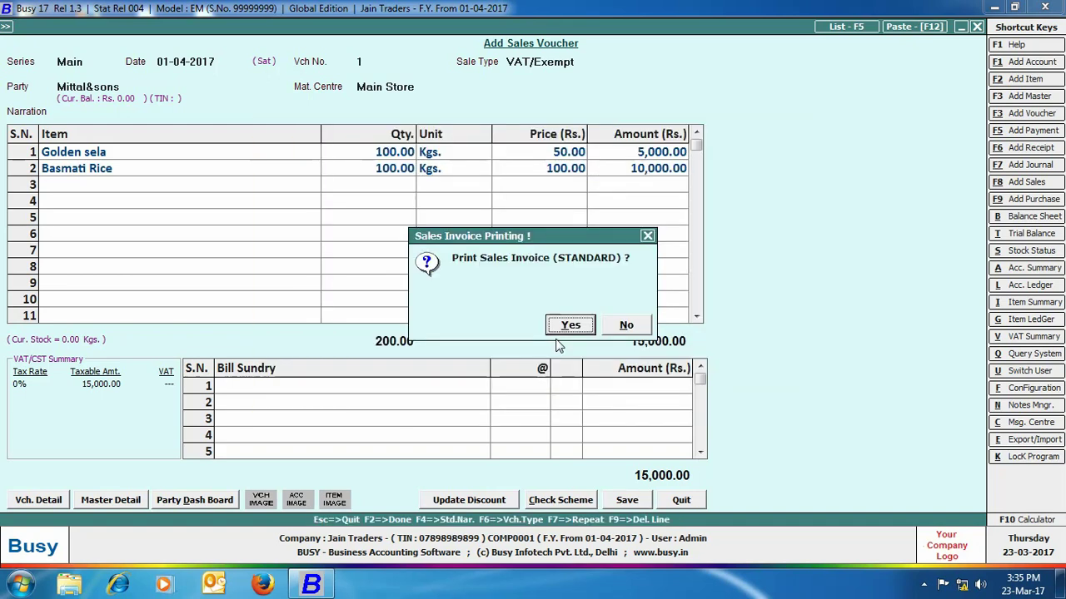
click(618, 325)
click(240, 25)
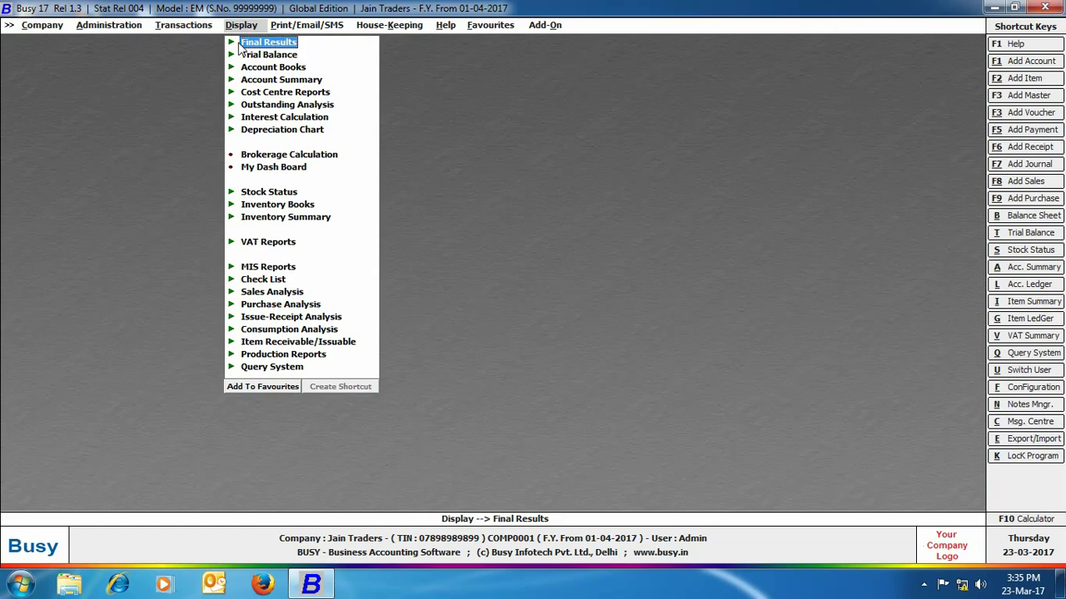
- View the Brokerage Calculation report for a single broker
click(287, 159)
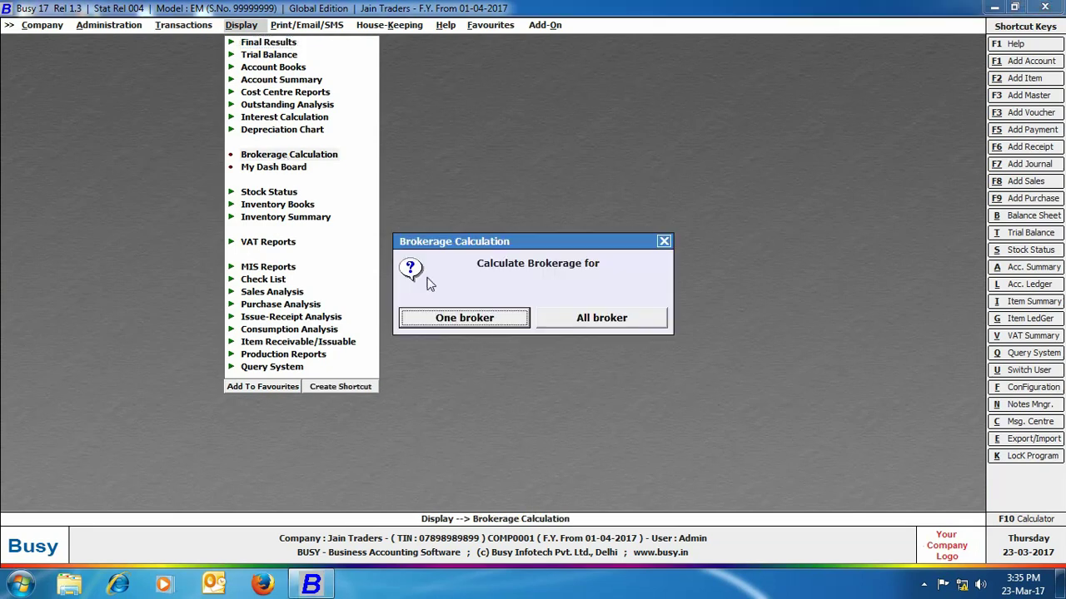
click(493, 322)
key(Down)
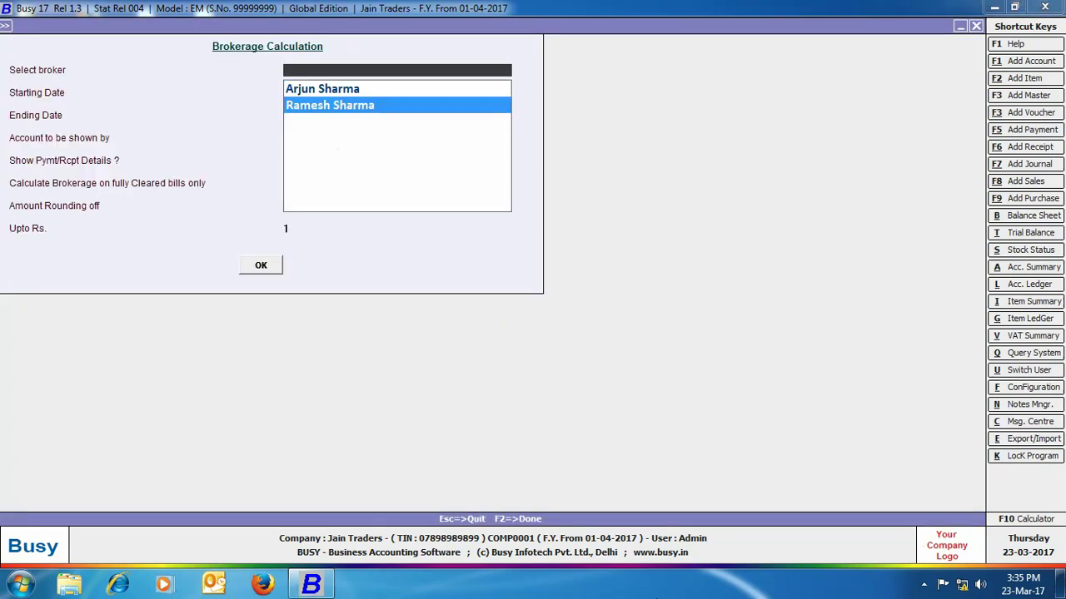
key(Return)
key(Return)
key(Return)
key(Return)
key(Return)
key(Return)
key(Return)
key(Return)
key(Return)
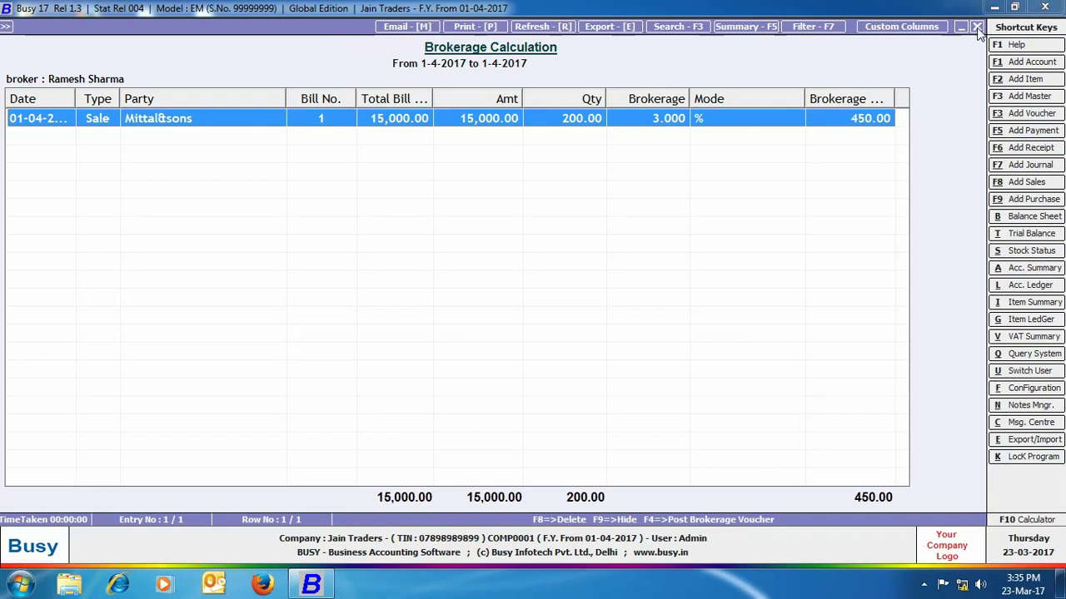
click(978, 27)
click(663, 243)
- Run the Day Book for 01-04-2017 without cash balances, then close it
click(273, 67)
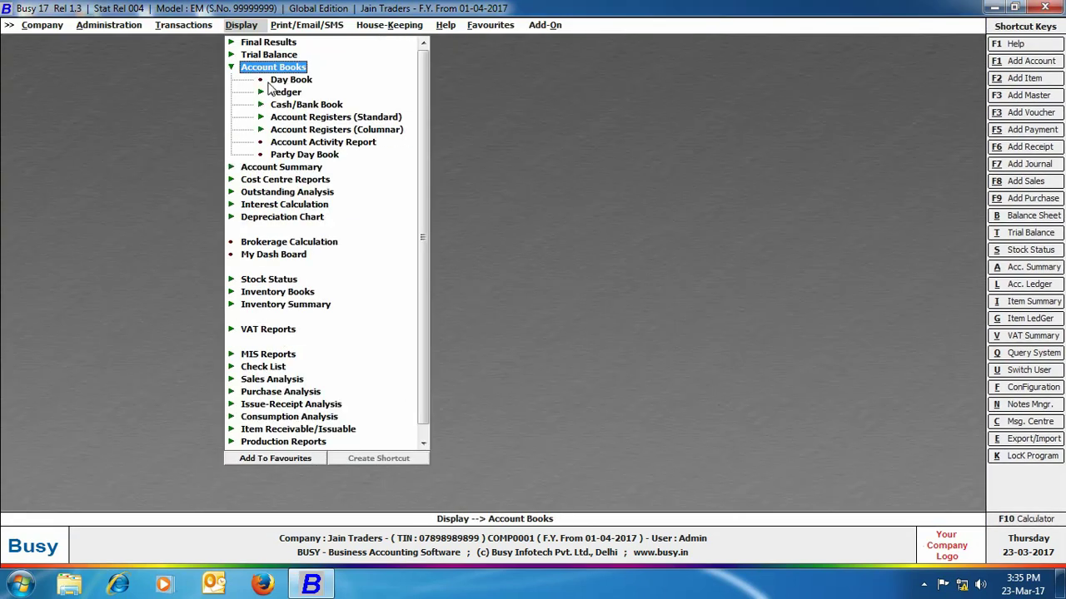
click(285, 81)
click(475, 321)
key(Return)
key(Return)
key(Return)
key(Return)
key(Return)
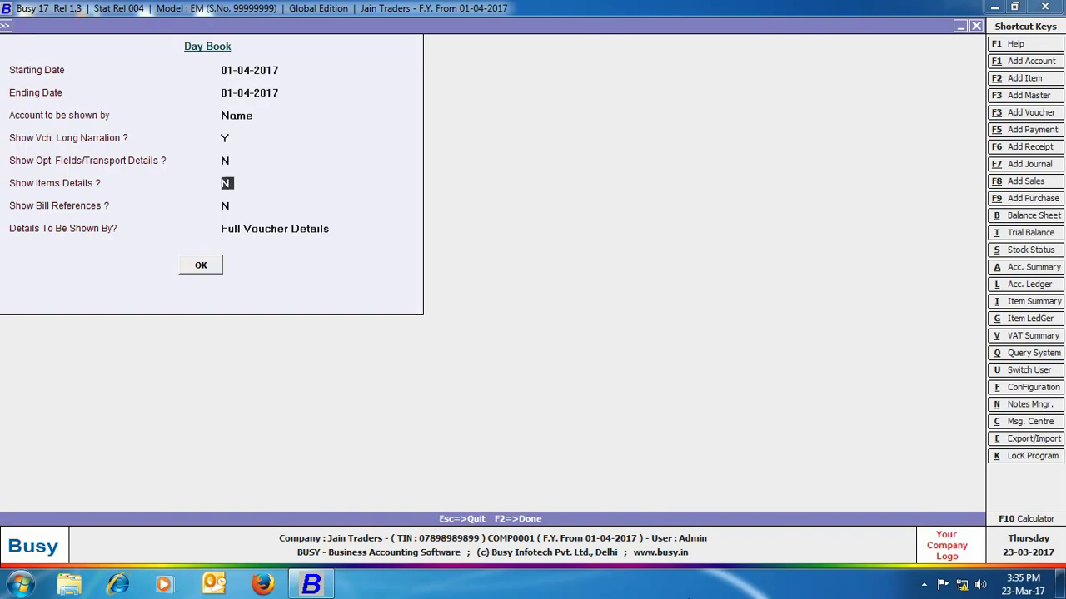
key(Return)
key(Return)
key(Return)
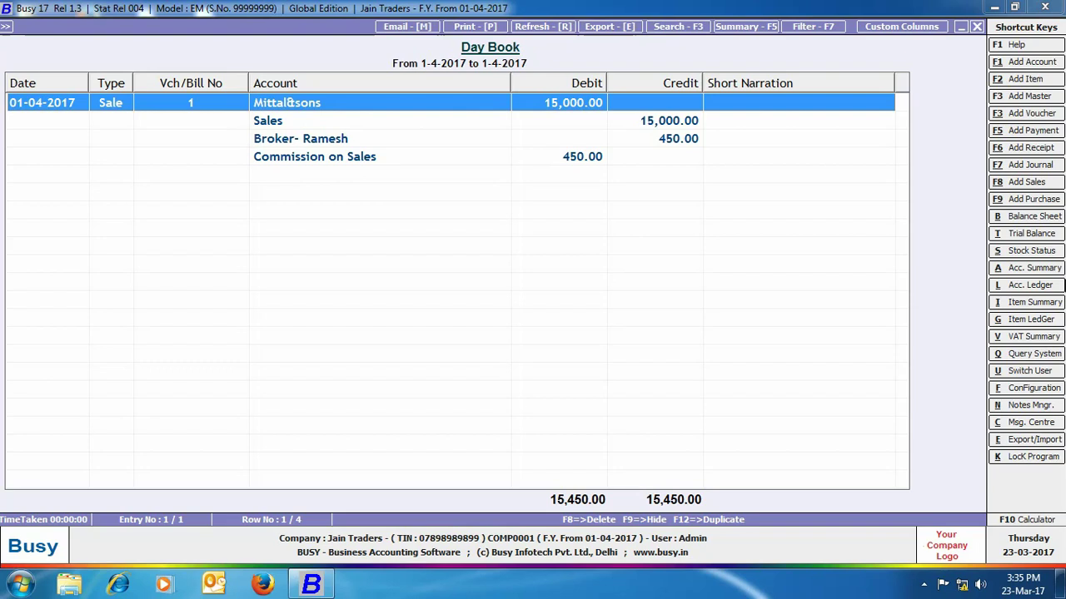
key(Escape)
key(Escape)
click(99, 30)
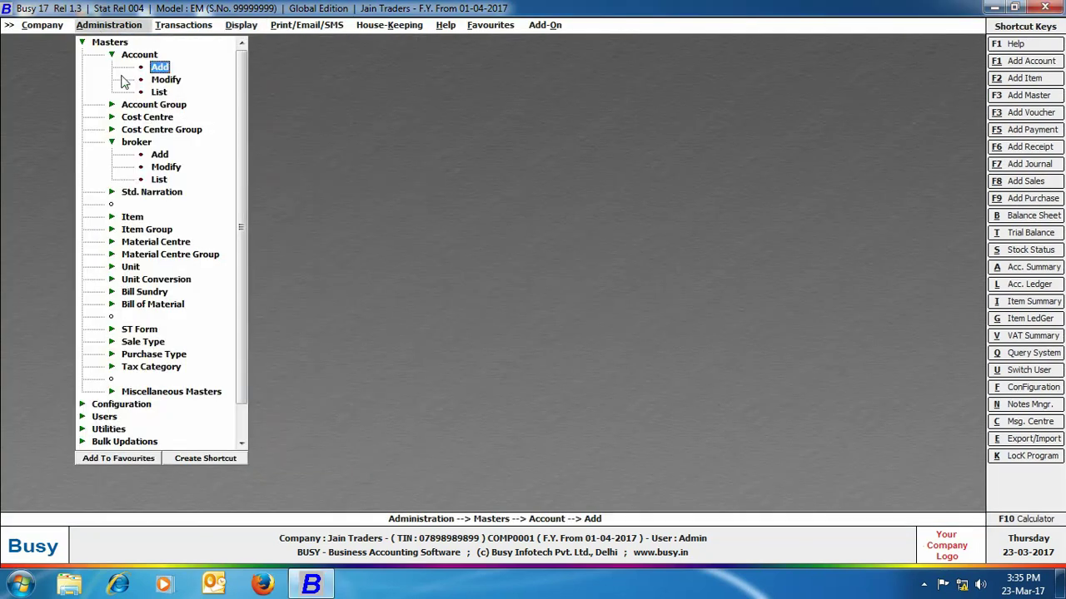
- Switch off Post Commission / Brokerage in Accounts and save the Accounts feature settings
click(133, 406)
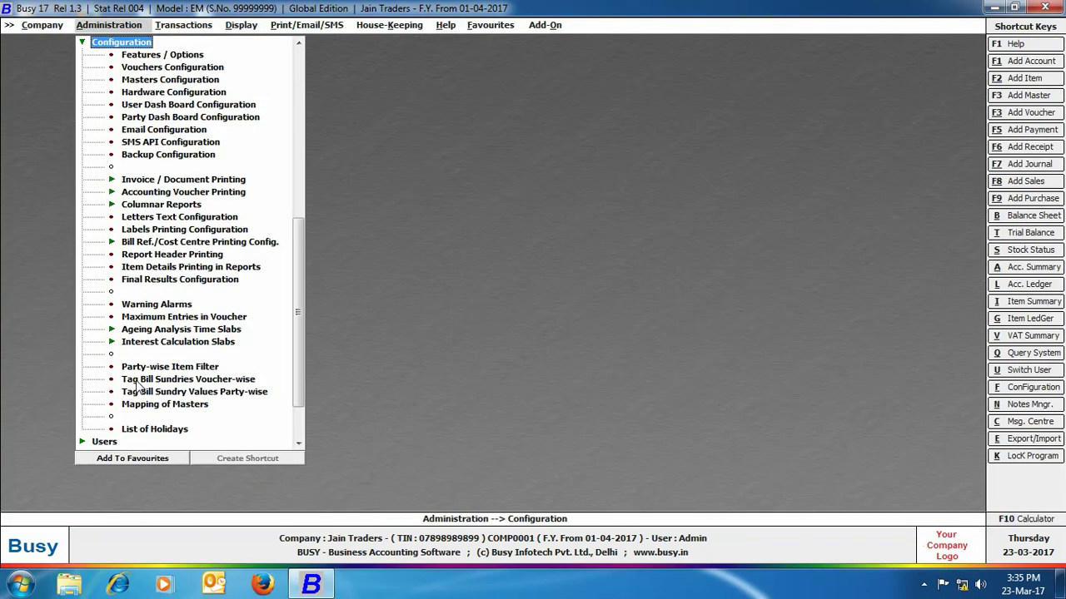
click(160, 55)
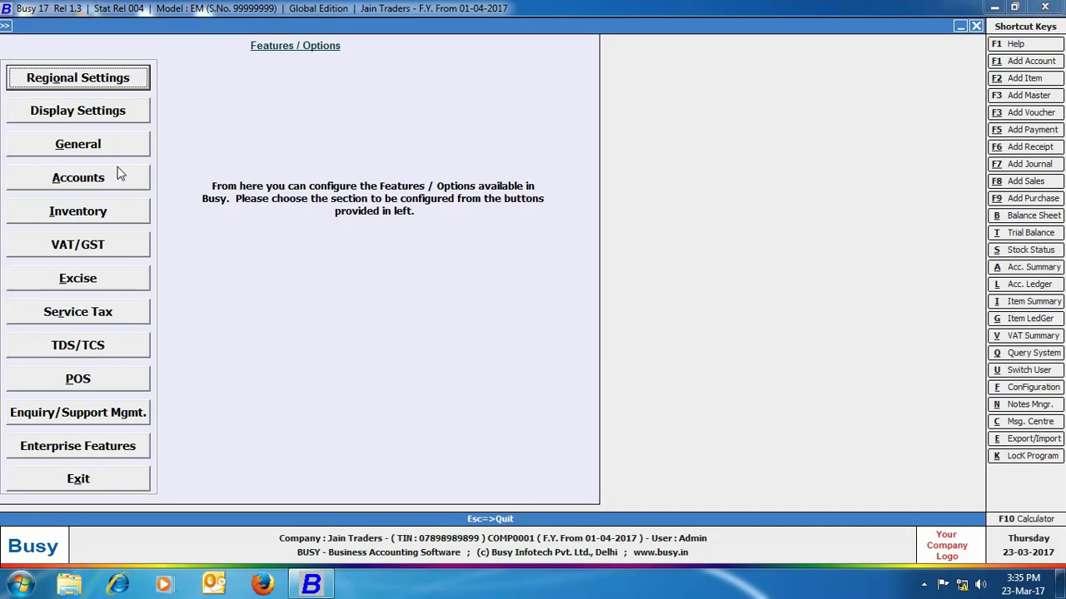
click(117, 173)
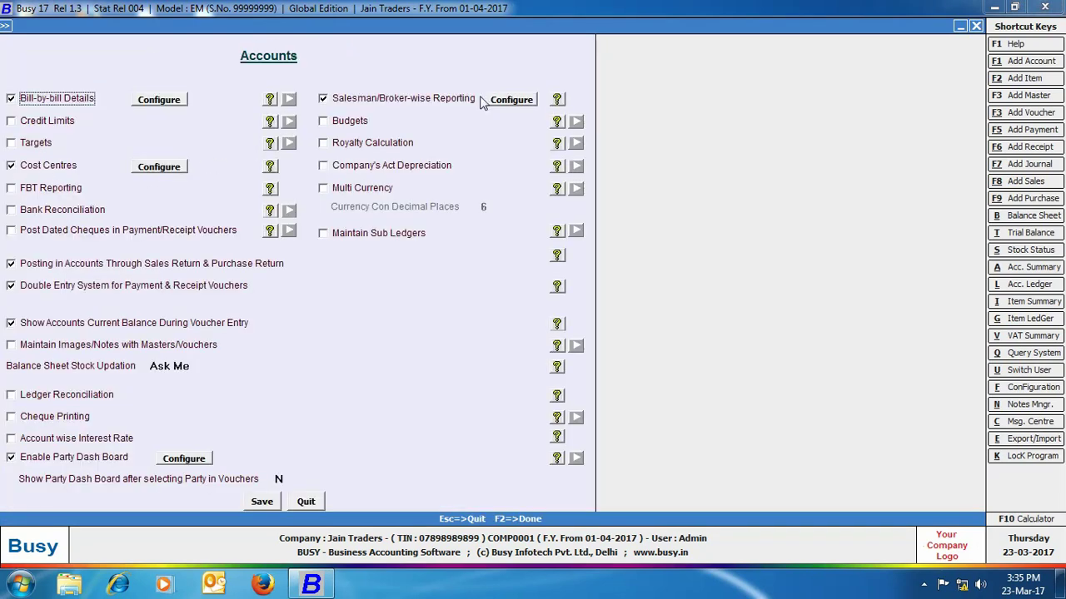
click(506, 101)
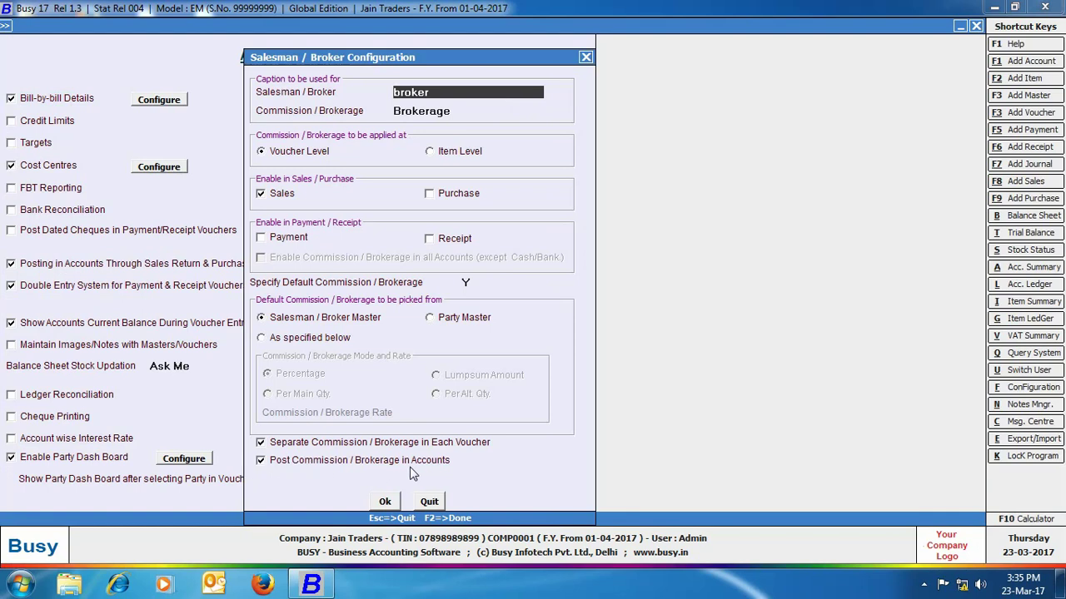
click(263, 462)
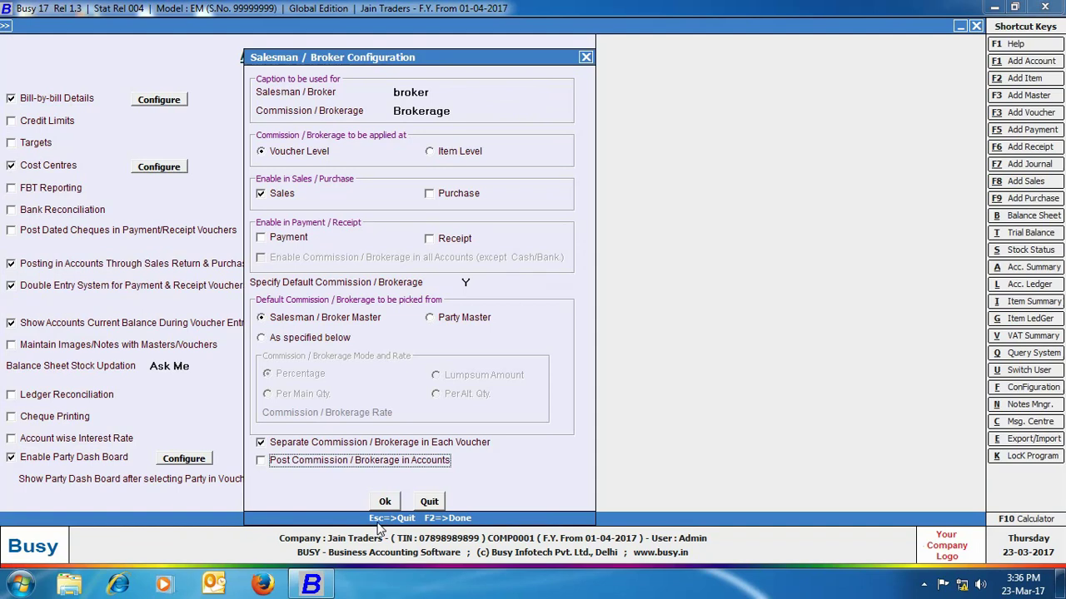
click(381, 502)
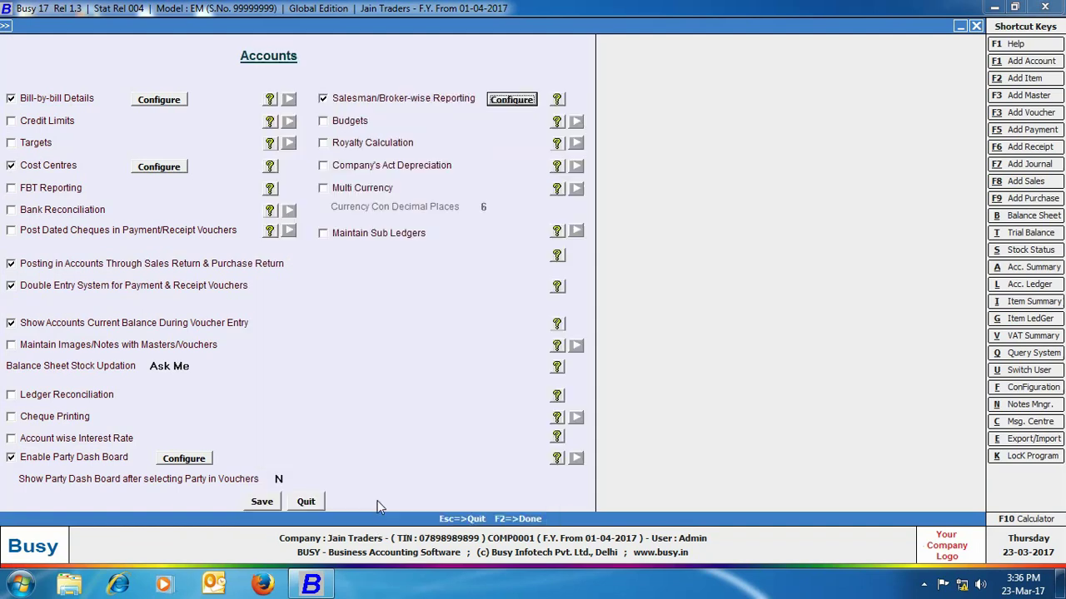
click(268, 505)
click(34, 477)
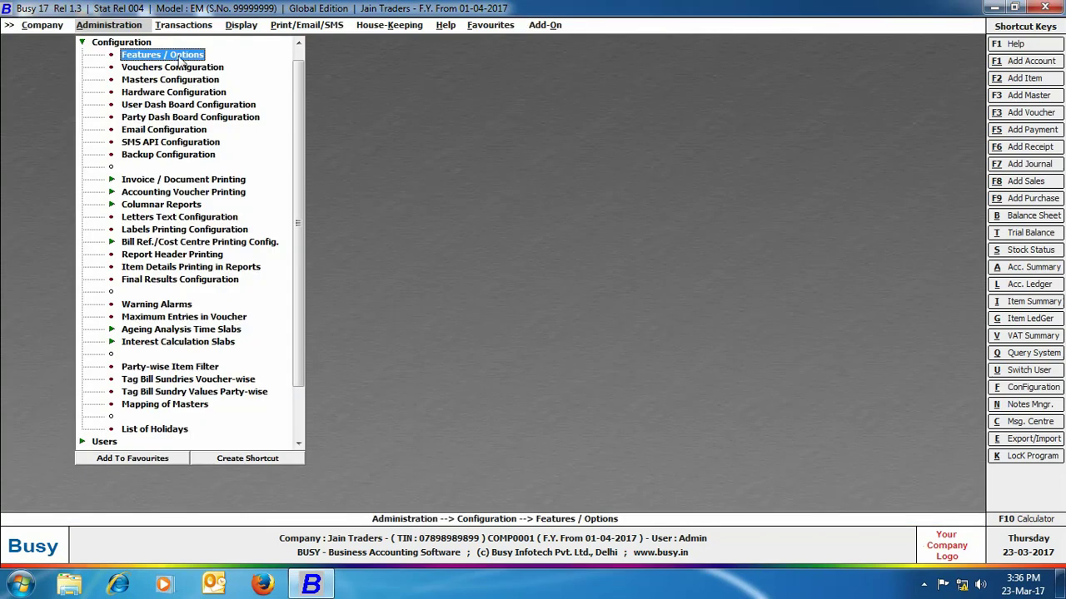
- Start sales voucher 2 dated 02 as a VAT/Exempt sale for party Mittal&sons
click(176, 27)
click(182, 43)
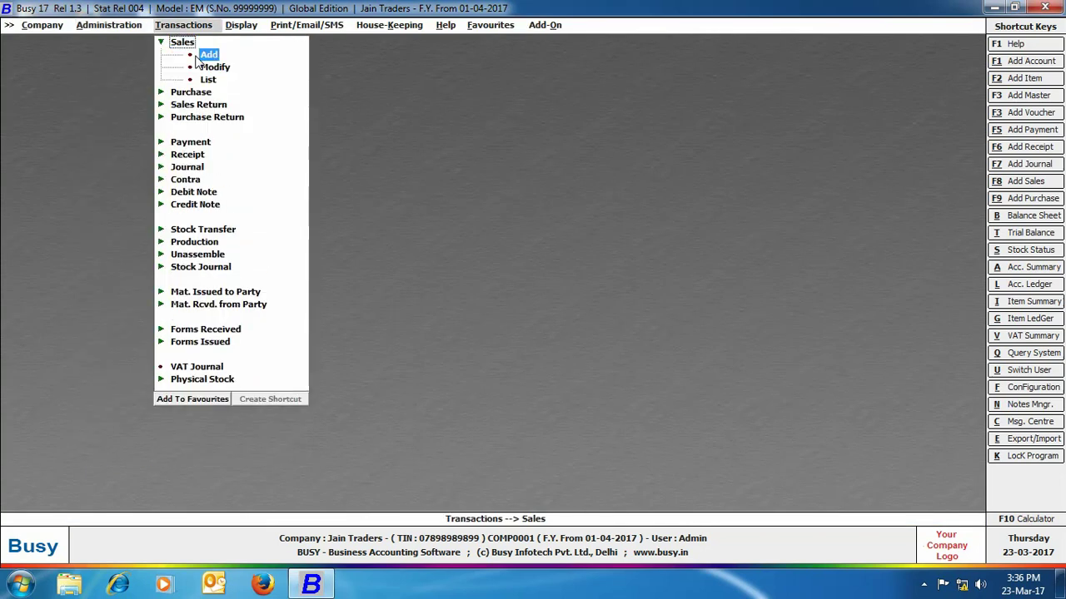
click(207, 54)
text(02-04)
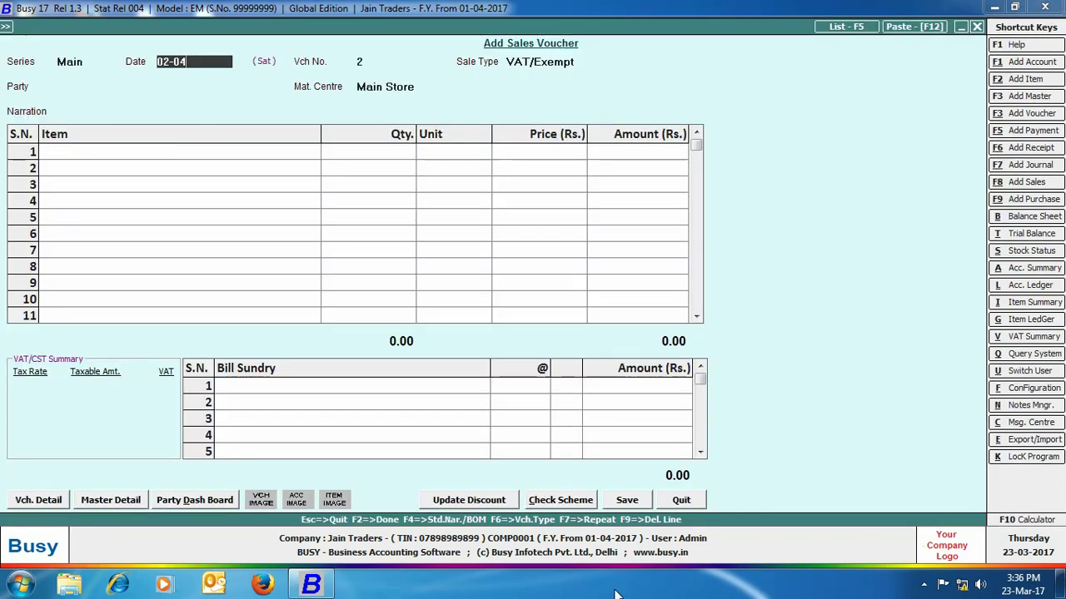
key(Return)
key(Return)
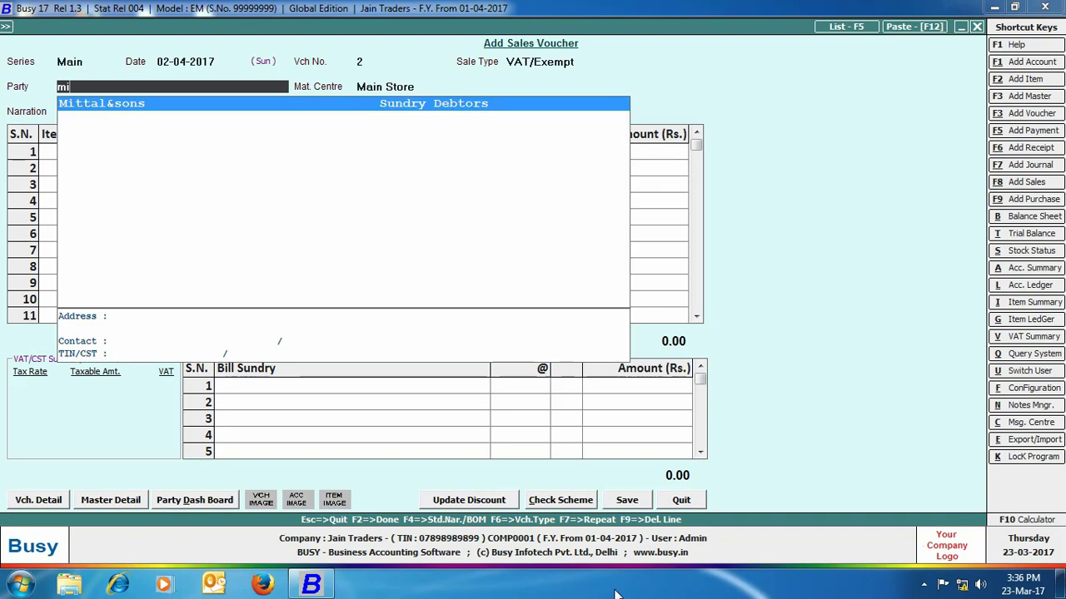
key(Return)
key(Return)
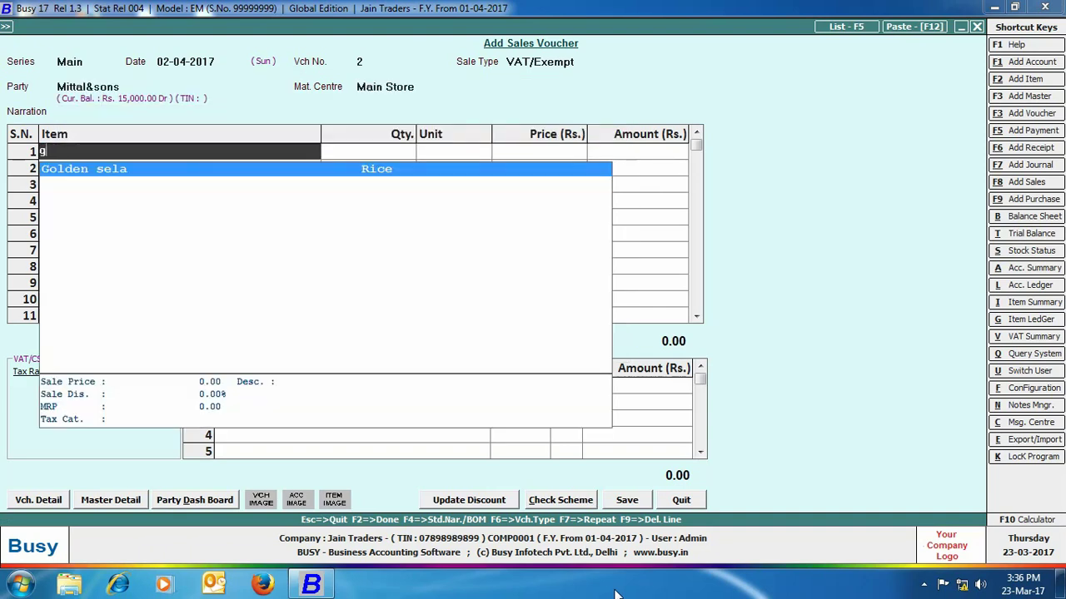
text(gol)
- Enter 100 Kgs Golden sela at 50 and 100 Kgs Basmati Rice at 100
key(Return)
text(100)
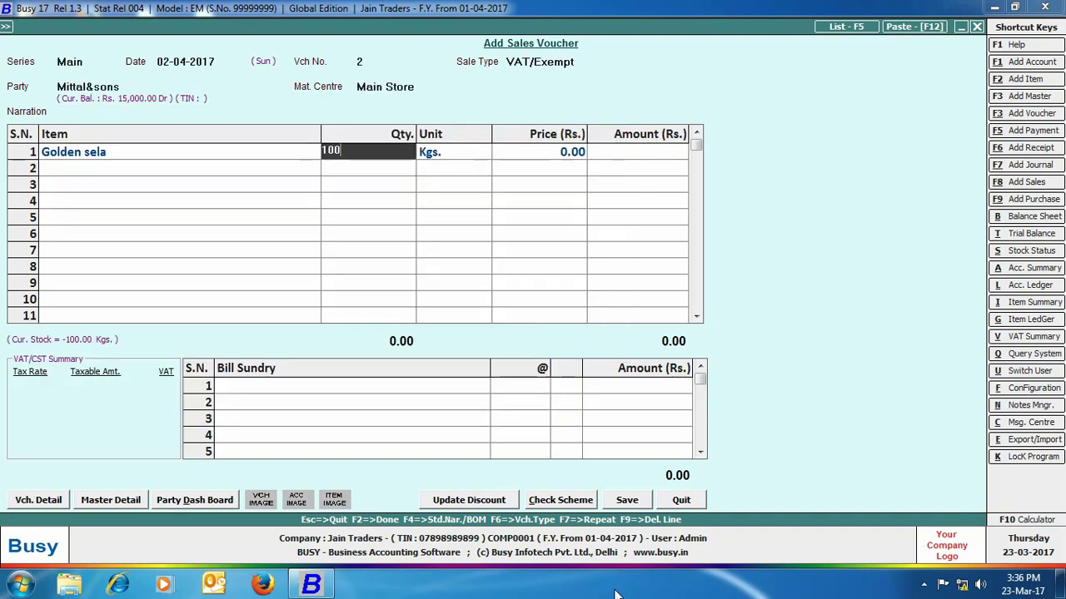
key(Return)
text(50)
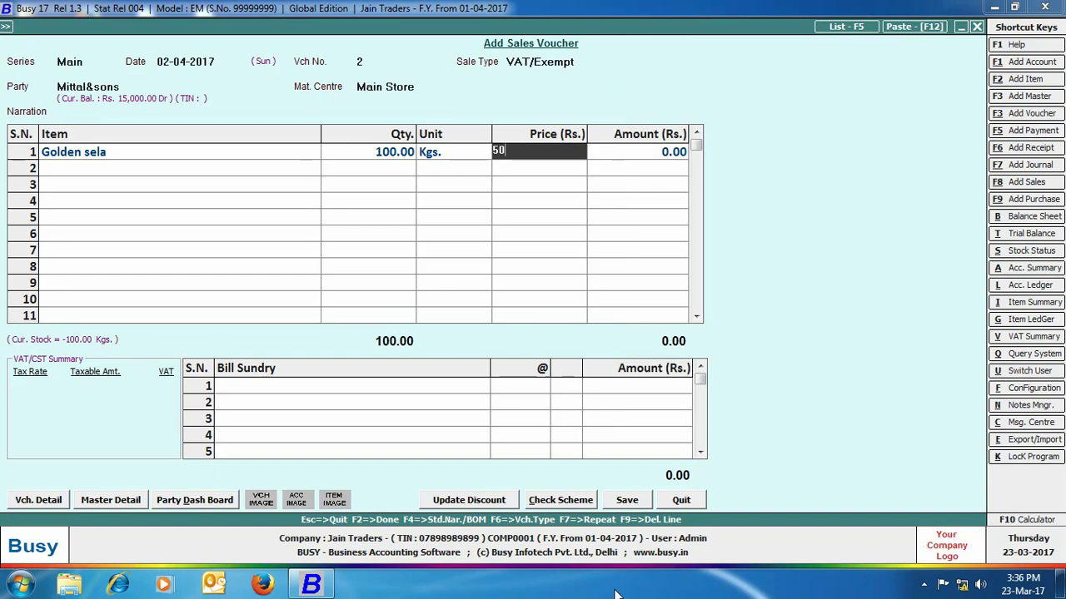
key(Return)
key(Return)
text(bas)
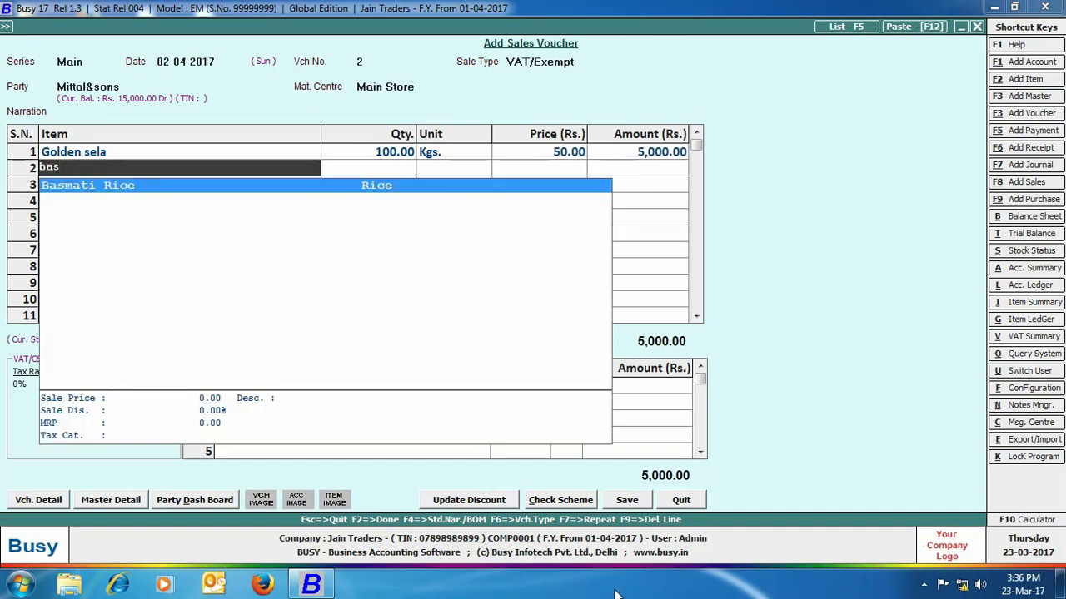
key(Return)
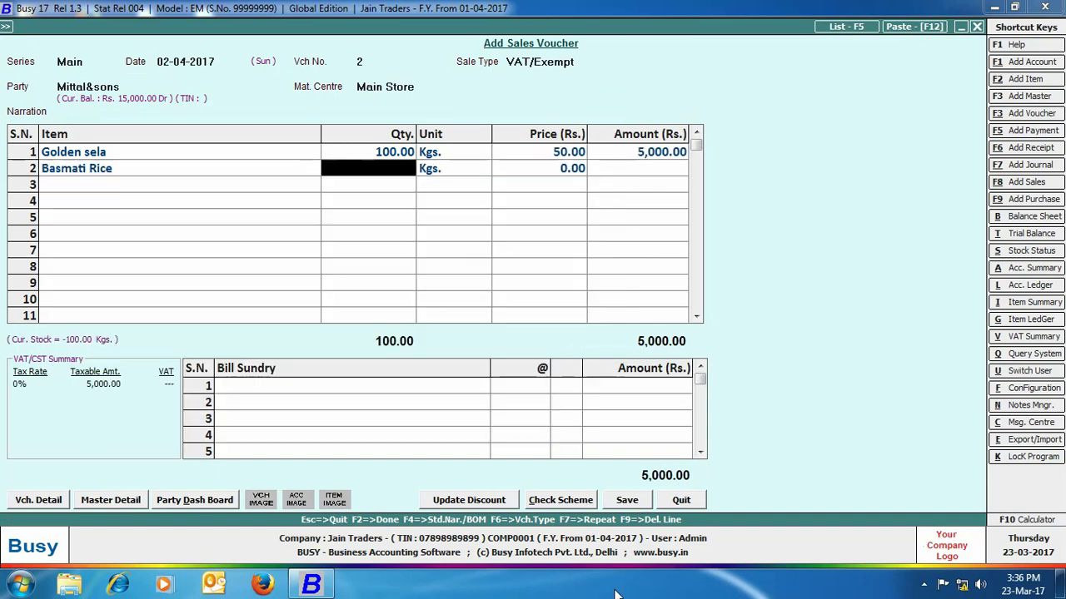
text(100)
key(Return)
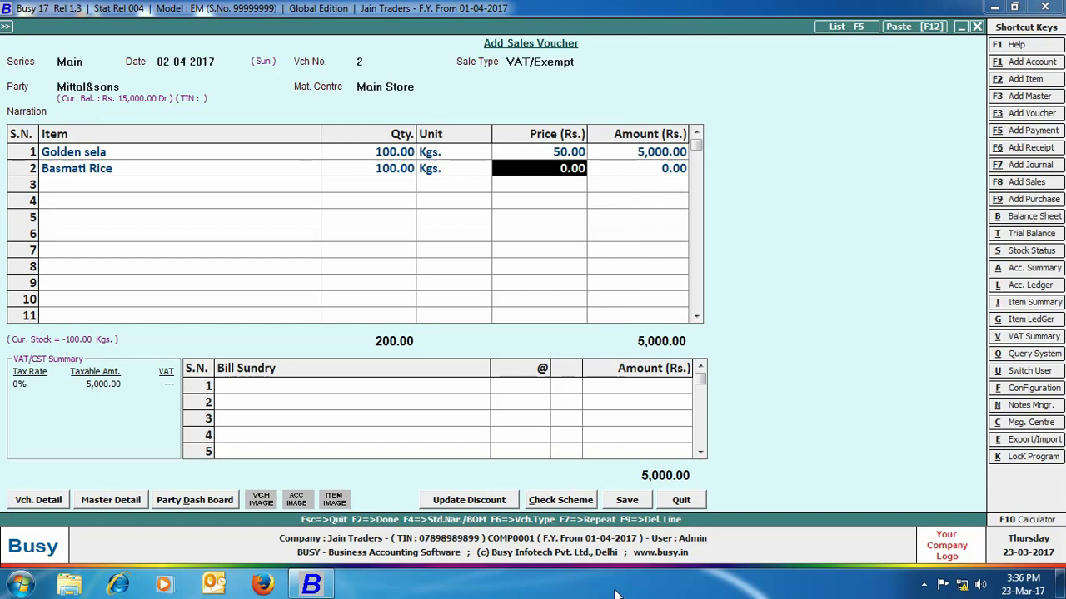
text(100)
key(Return)
- Save the 15,000 voucher with 2% brokerage of Rs. 300 and bill-by-bill adjustment, skipping printing
click(627, 499)
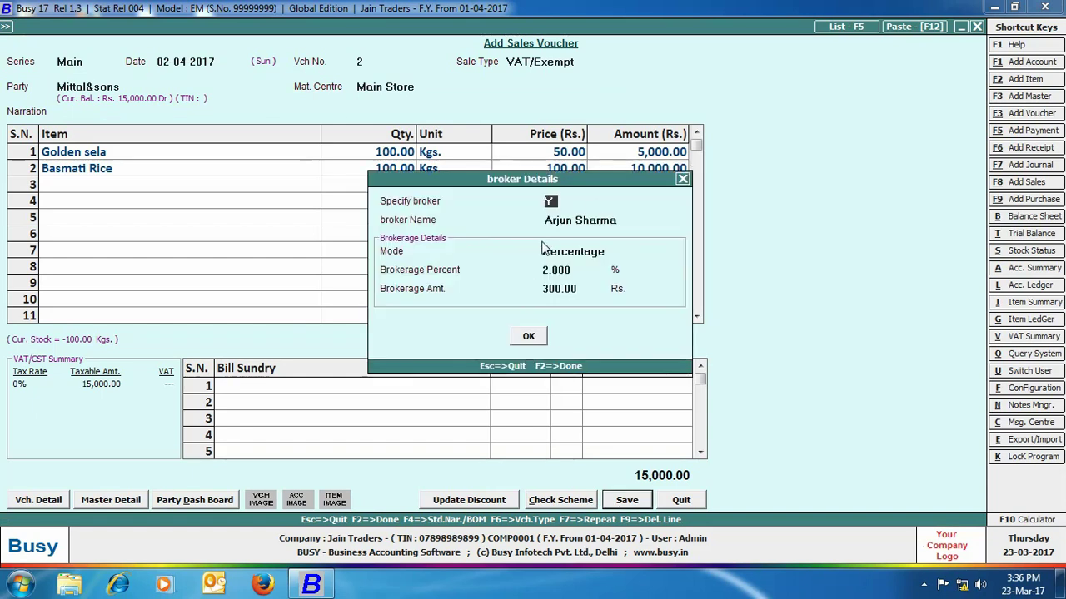
click(527, 335)
click(531, 377)
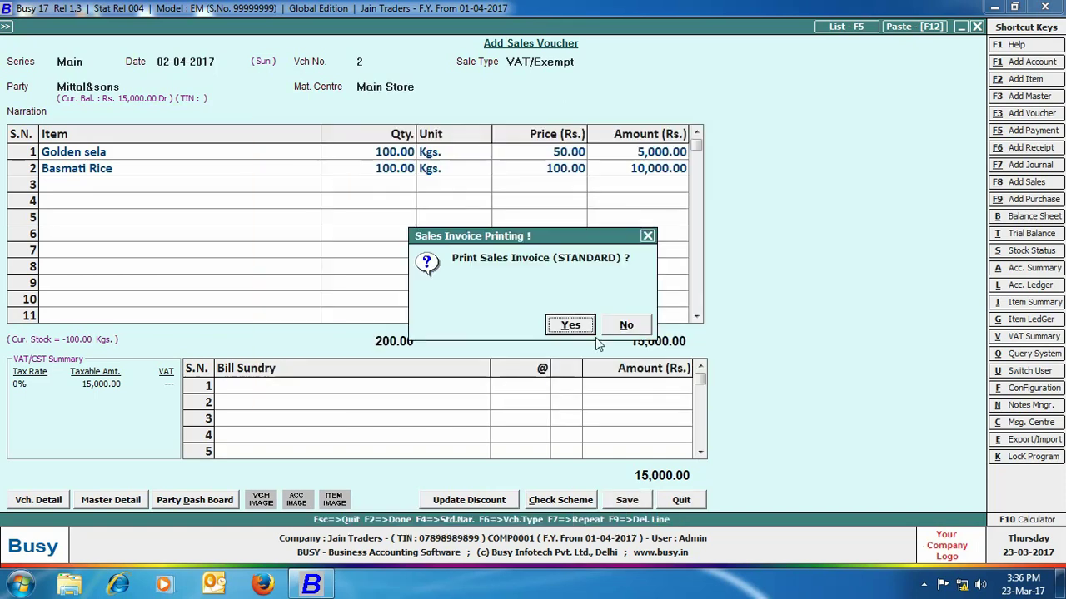
click(623, 325)
- Run the One broker brokerage calculation report for the chosen broker
click(978, 26)
click(250, 29)
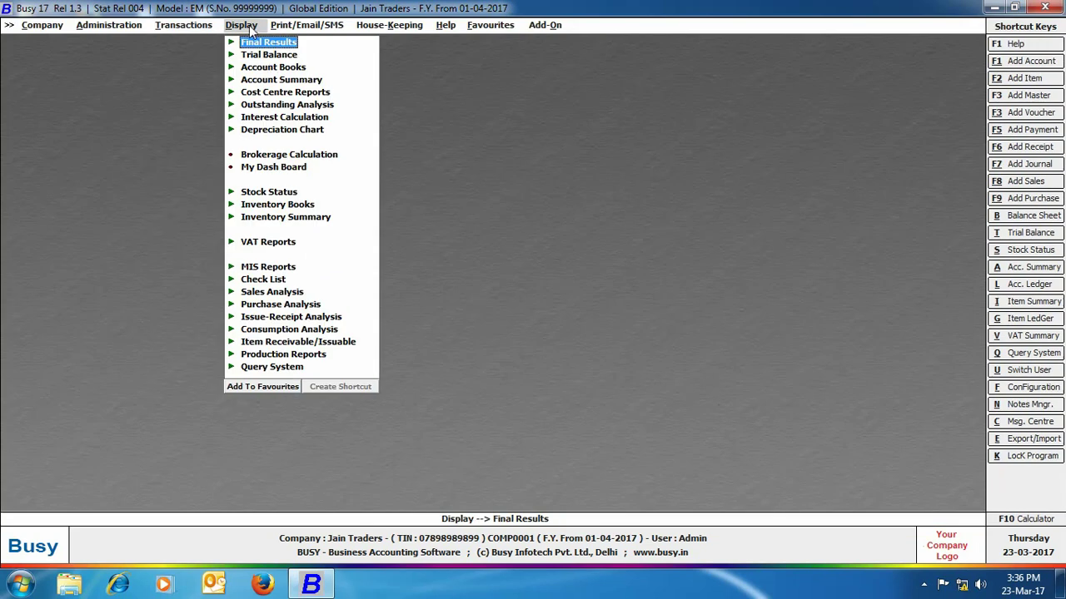
click(275, 156)
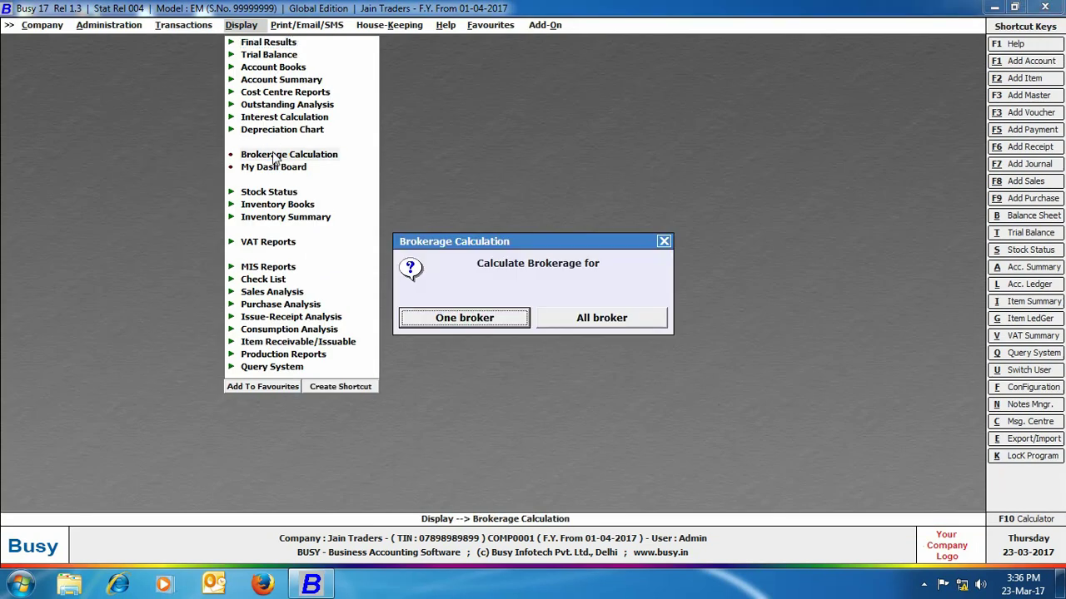
click(445, 322)
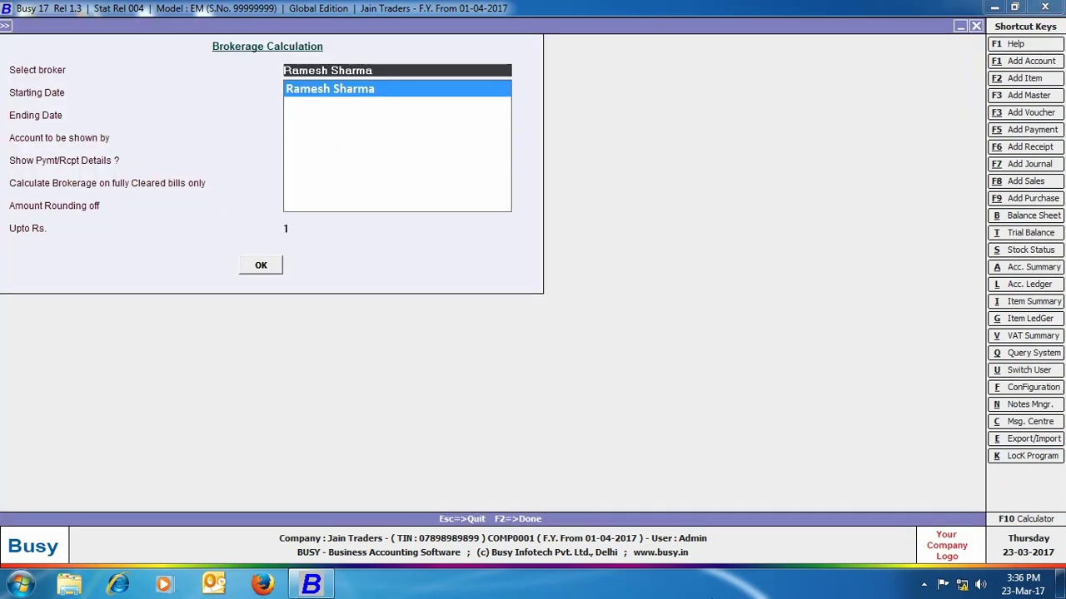
text(arju)
key(Return)
key(Return)
key(Return)
key(Return)
key(Return)
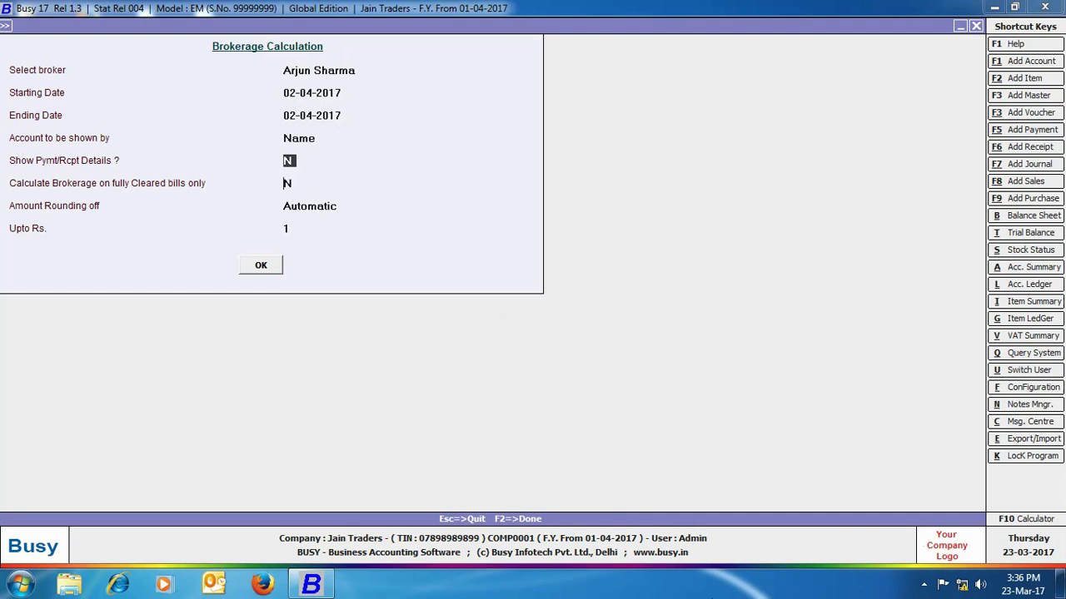
key(Return)
key(Return)
key(Return)
key(Return)
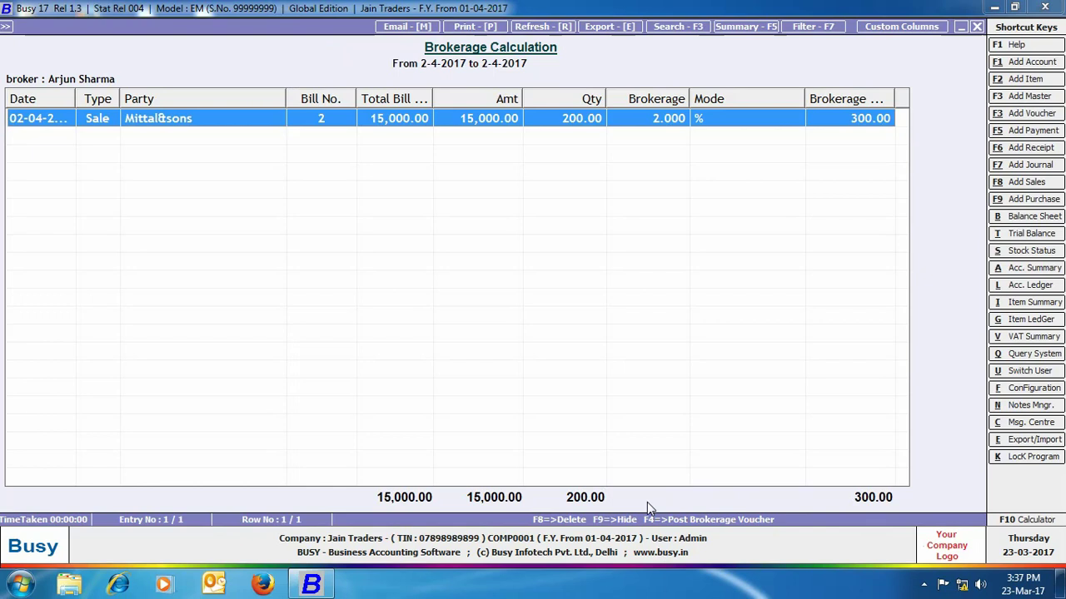
- Generate a Main-series Rs. 300 brokerage journal voucher against Commission on Sales, then open the Day Book
key(F4)
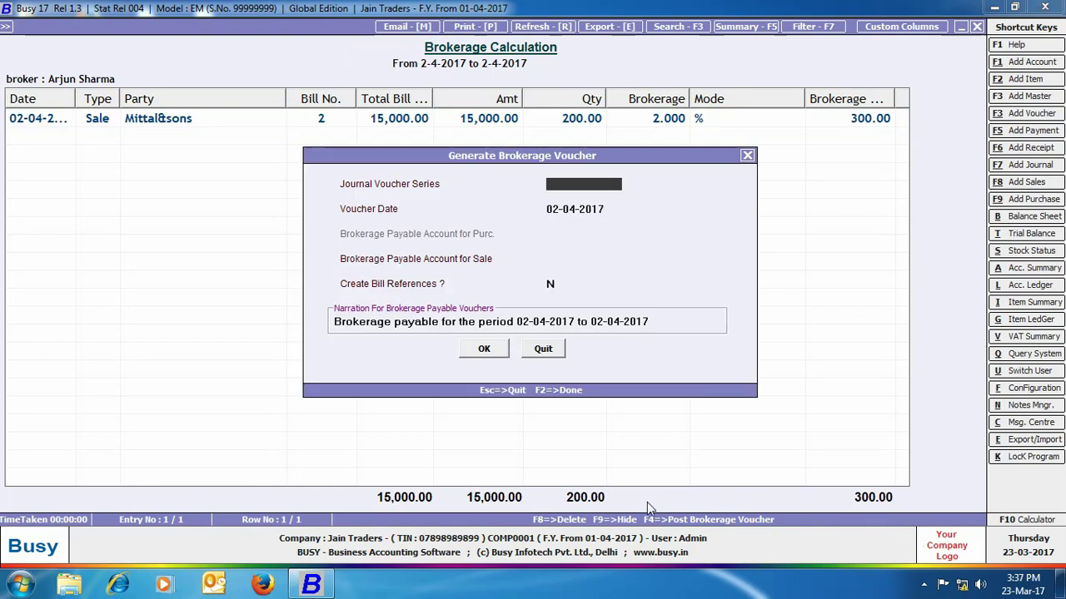
key(Return)
key(Return)
text(co)
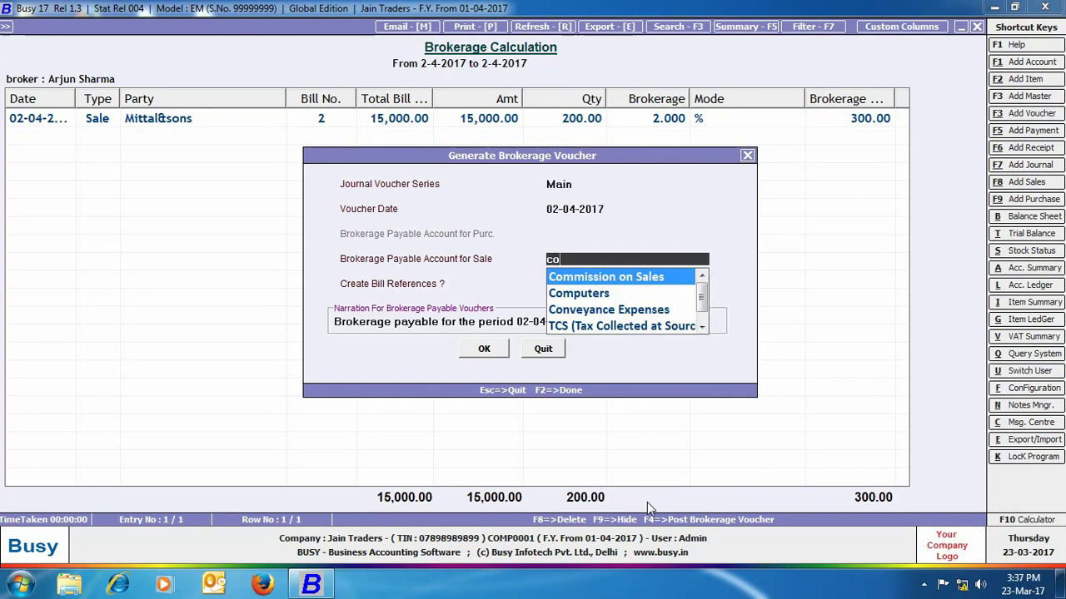
text(m)
key(Return)
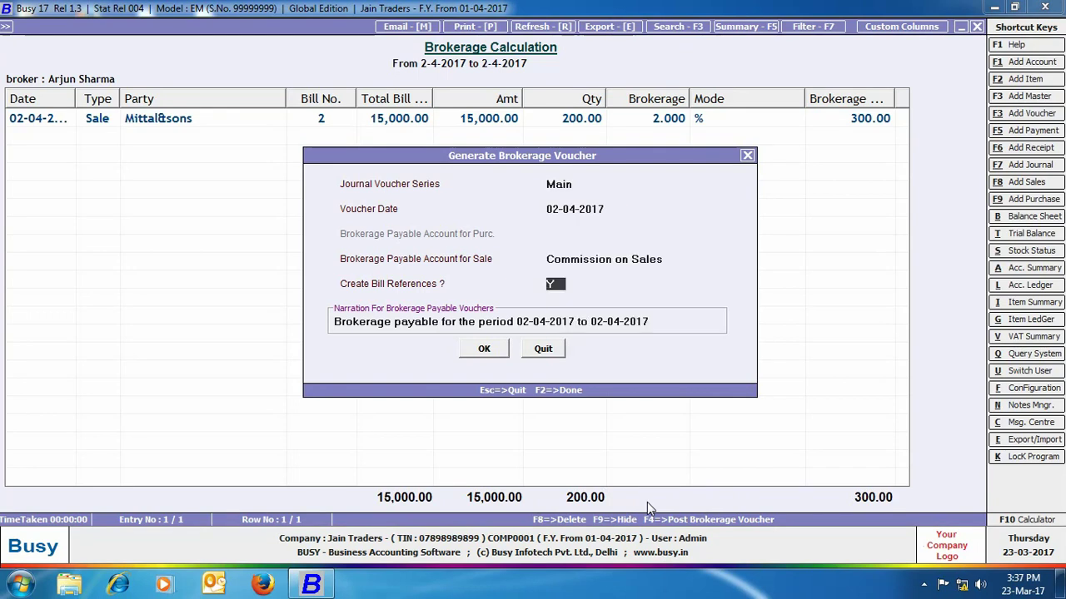
click(500, 353)
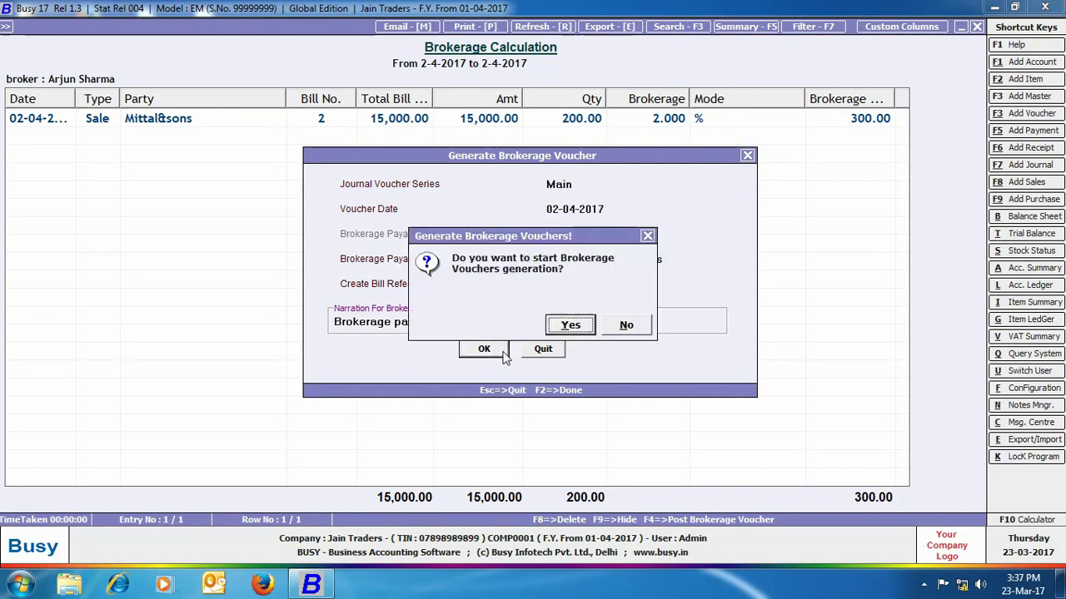
click(570, 324)
click(626, 325)
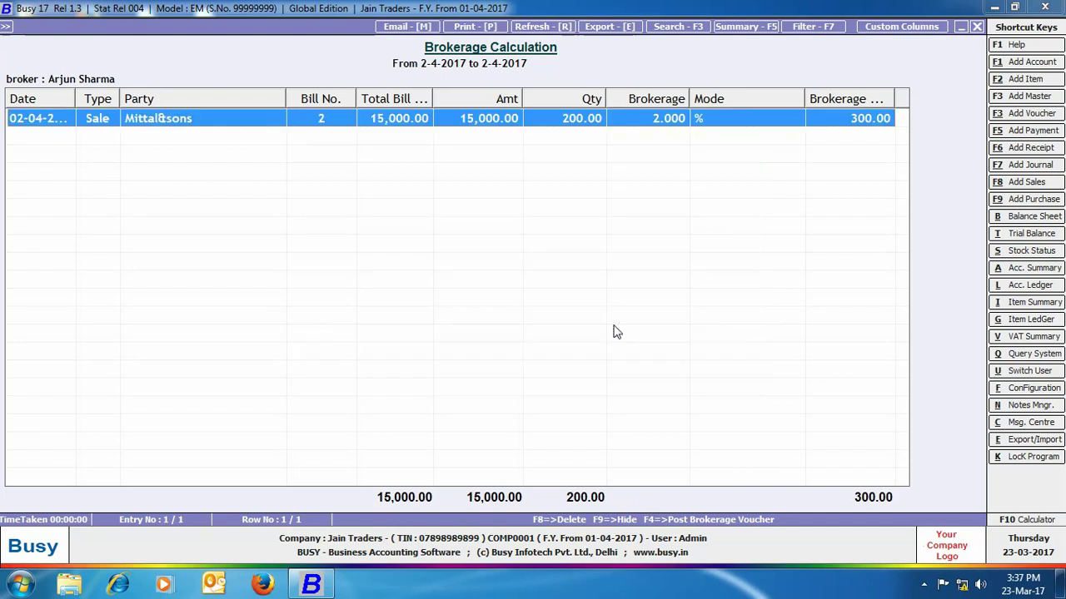
click(976, 27)
click(664, 242)
click(287, 80)
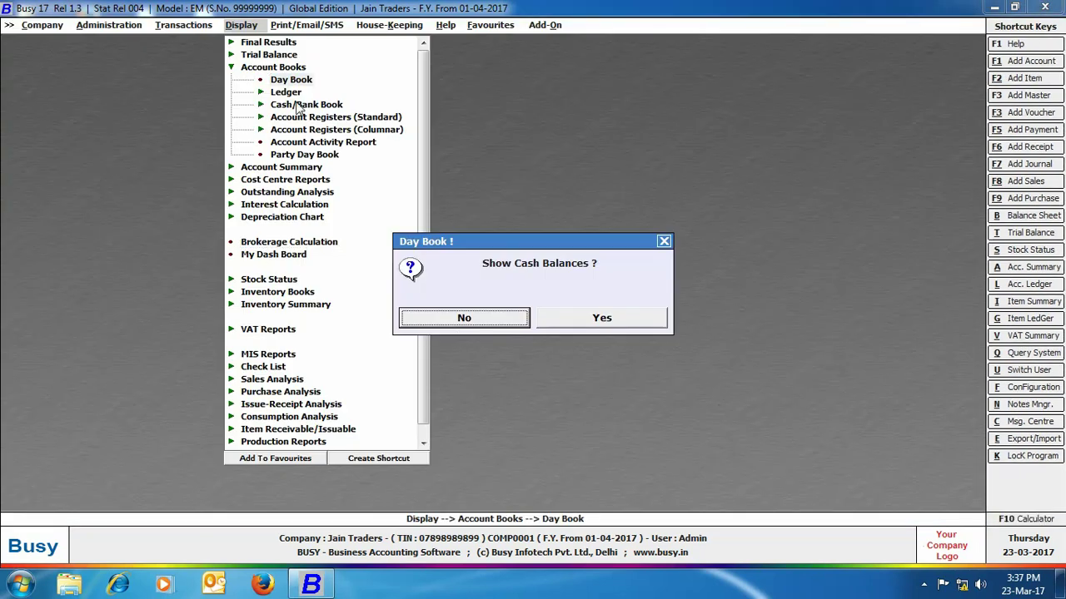
- View the 2-4-2017 Day Book without cash balances, then expand the Outstanding Analysis reports
click(459, 320)
key(Return)
key(Return)
key(Return)
key(Return)
key(Return)
key(Return)
key(Return)
key(Return)
key(Return)
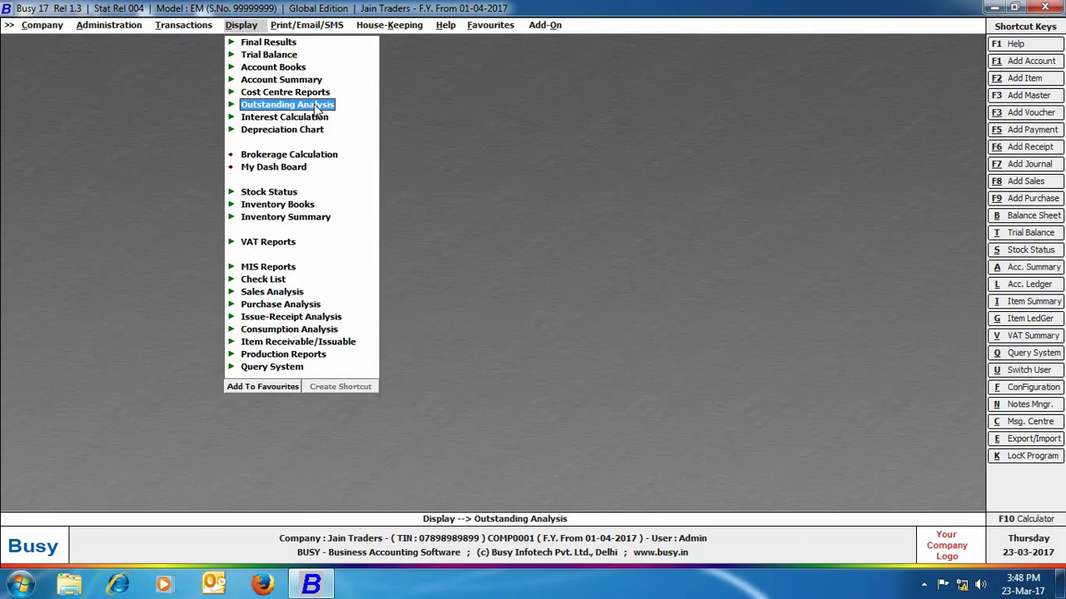
click(318, 106)
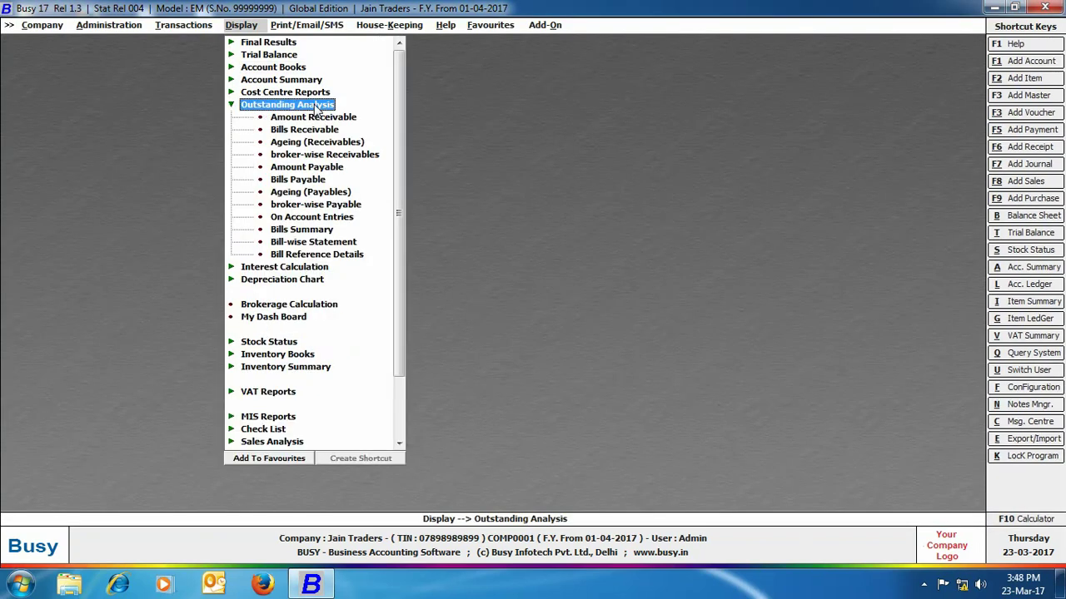
click(317, 130)
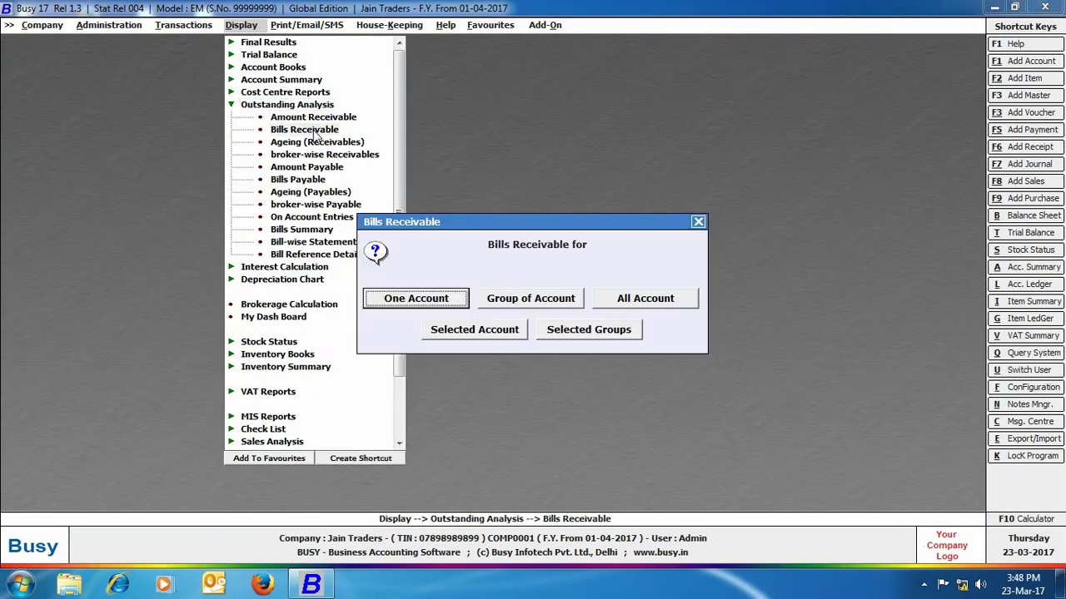
click(416, 298)
text(mitt)
key(Return)
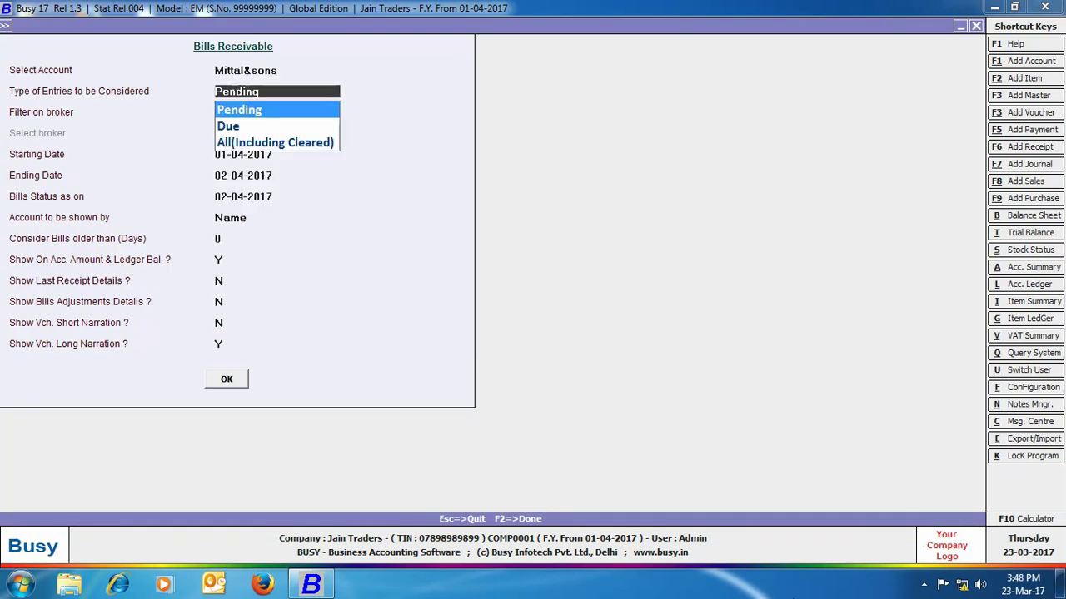
key(Return)
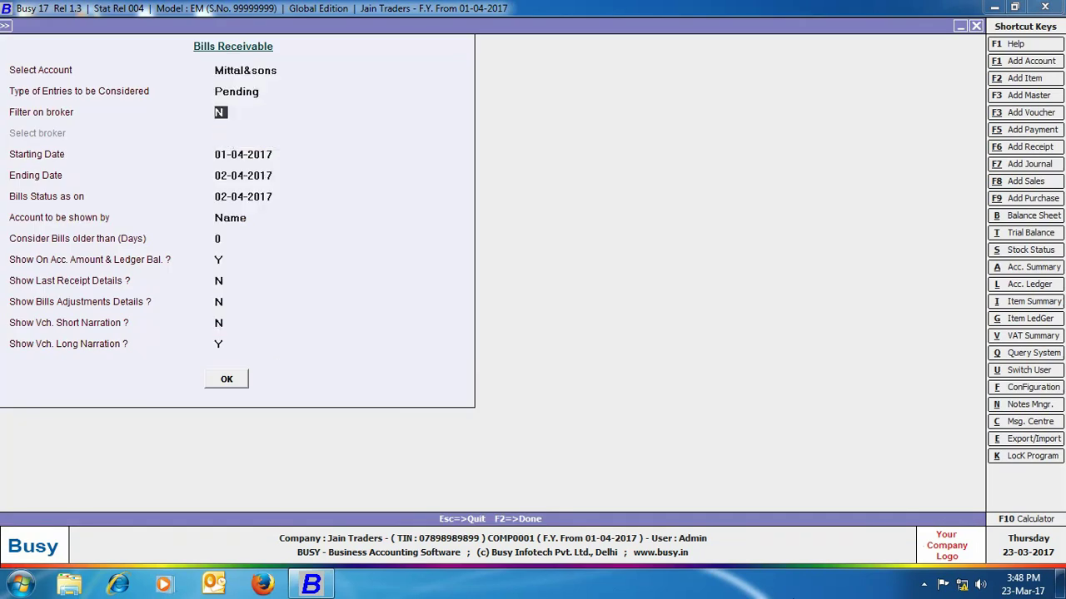
text(Y)
key(Return)
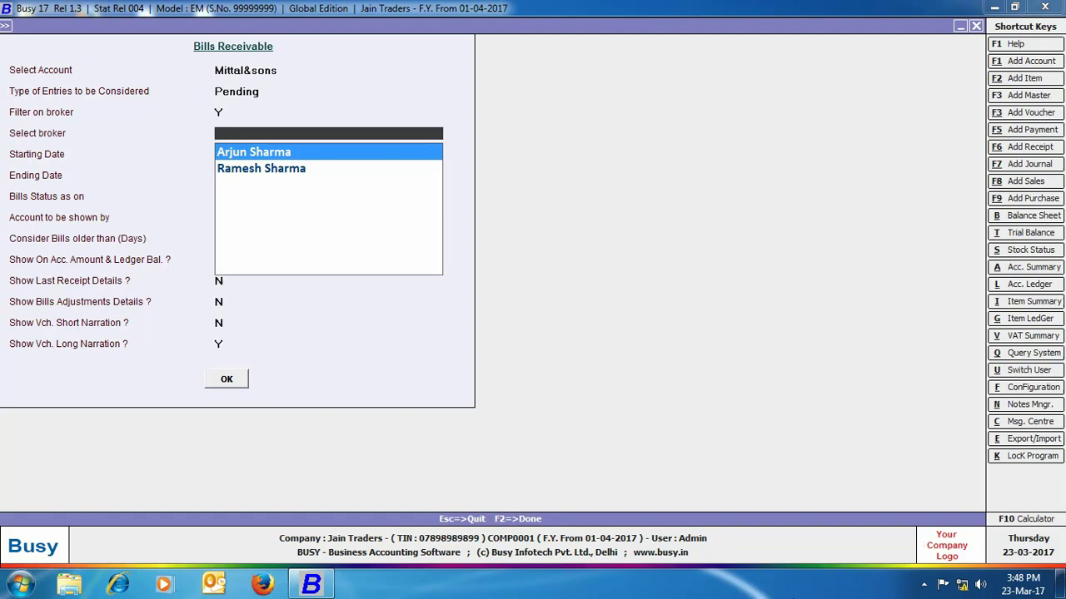
key(Return)
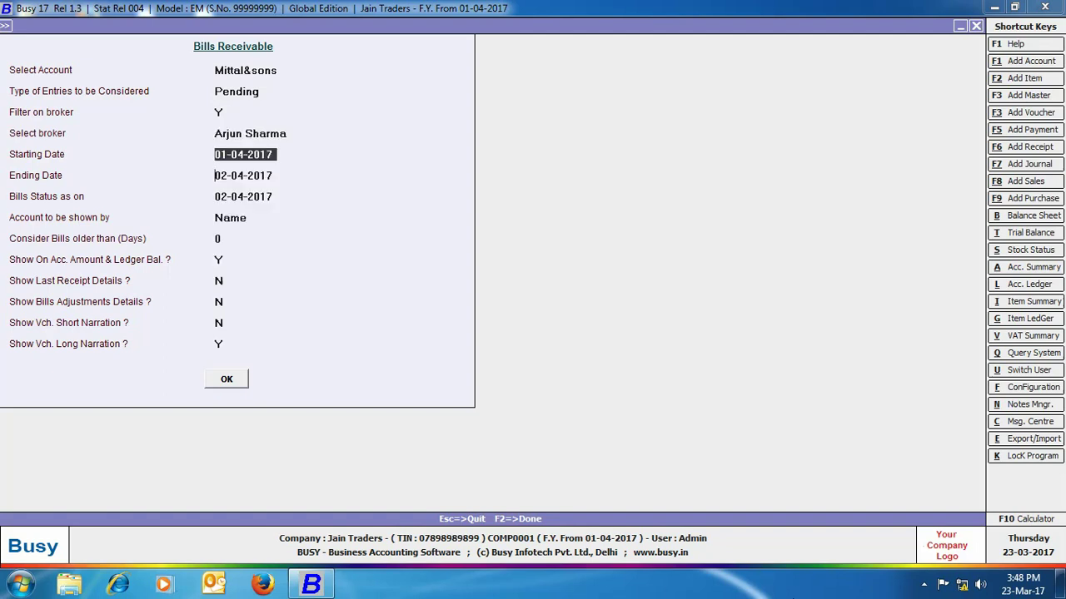
key(Return)
key(Return)
key(Return)
key(Return)
key(Return)
key(Return)
key(Return)
key(Return)
key(Return)
key(Return)
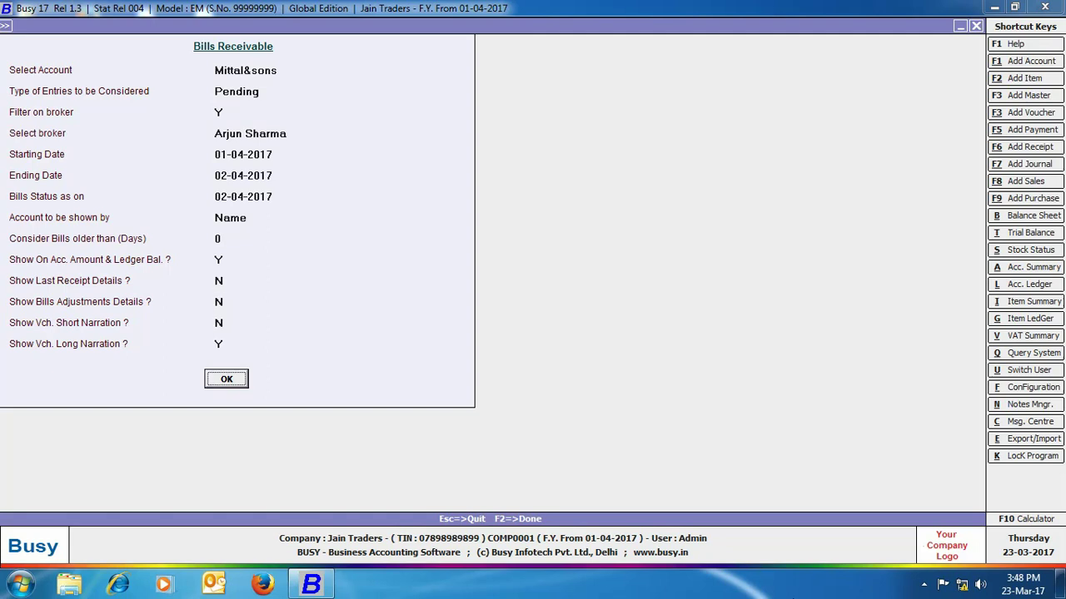
key(Return)
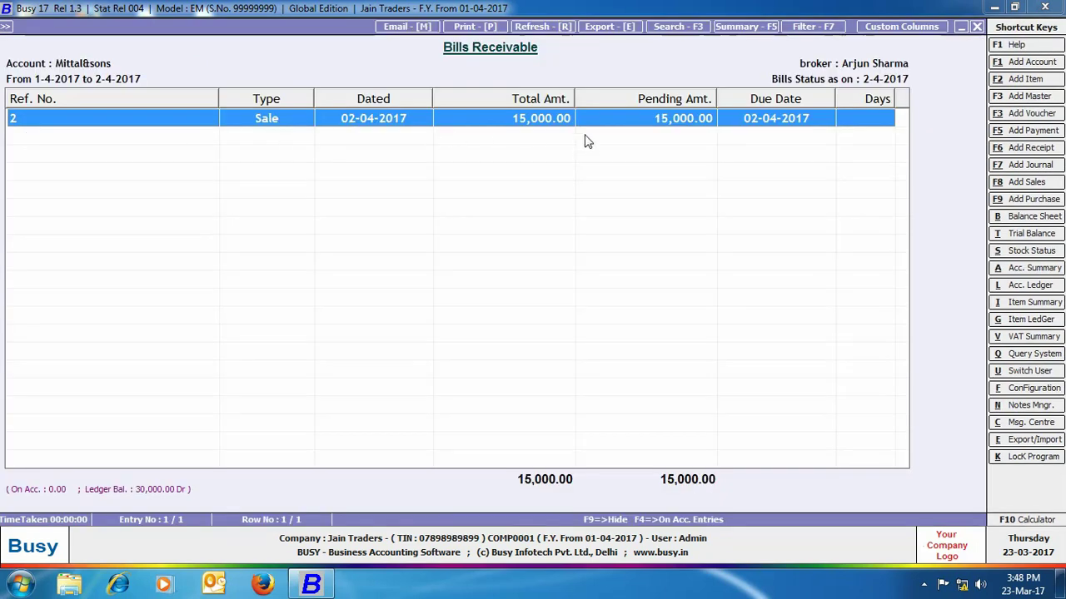
click(977, 27)
click(700, 223)
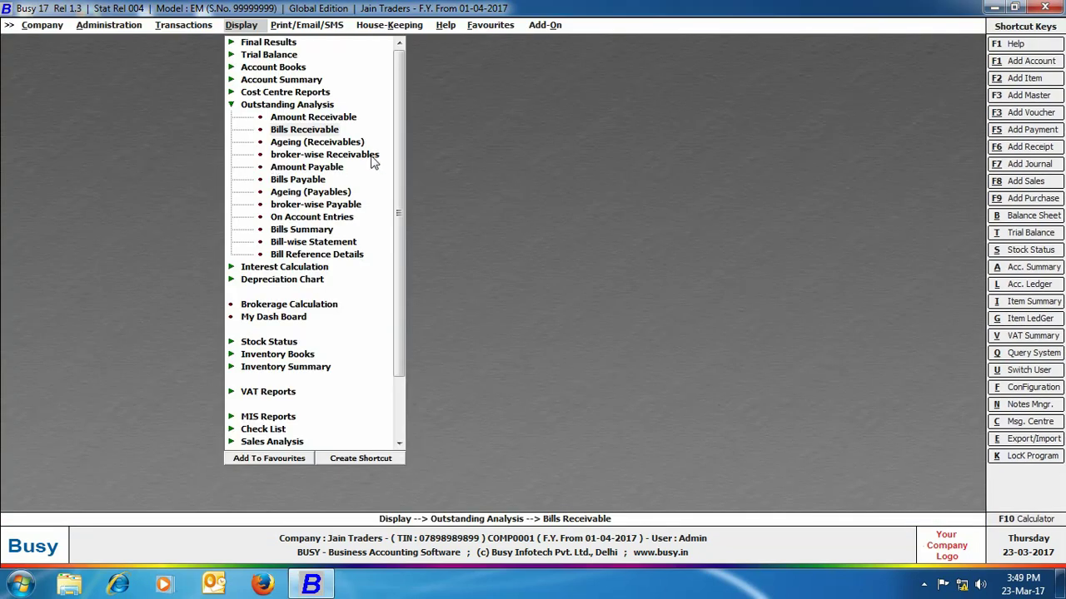
- View pending broker-wise receivables for one broker, showing Mittal&sons' sale 2 at 15,000, then close it
click(371, 159)
click(474, 319)
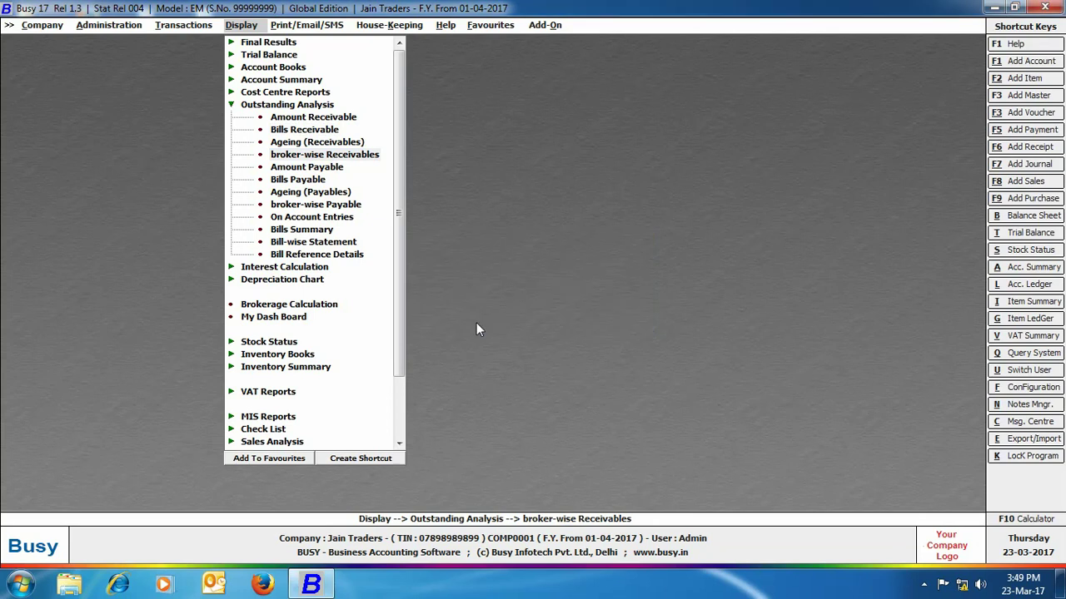
key(Return)
key(Return)
key(Return)
key(Return)
key(Return)
key(Return)
key(Return)
key(Return)
key(Return)
key(Return)
key(Return)
key(Return)
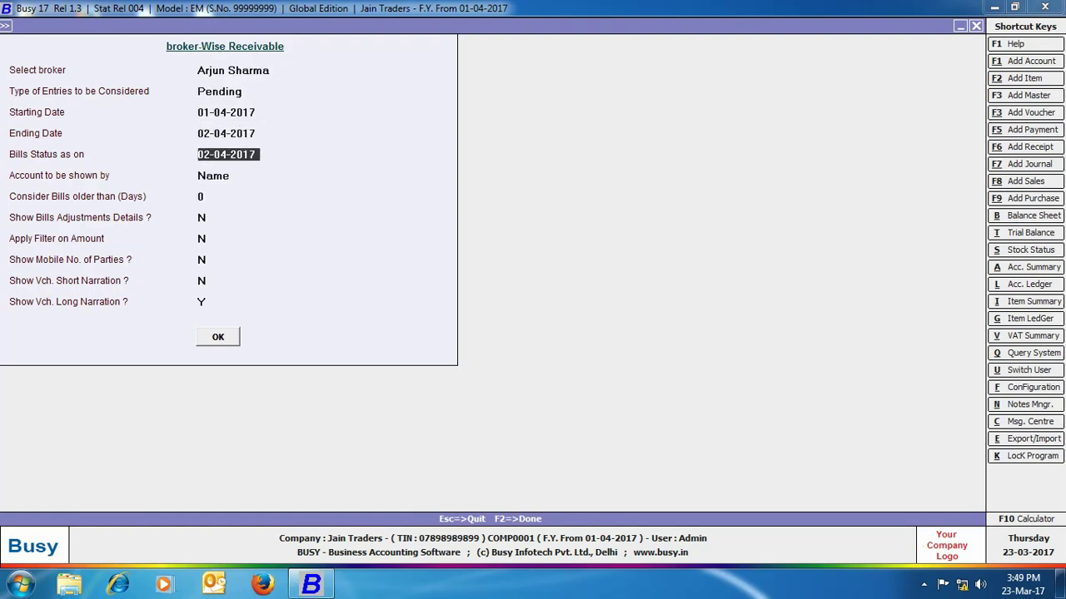
key(Return)
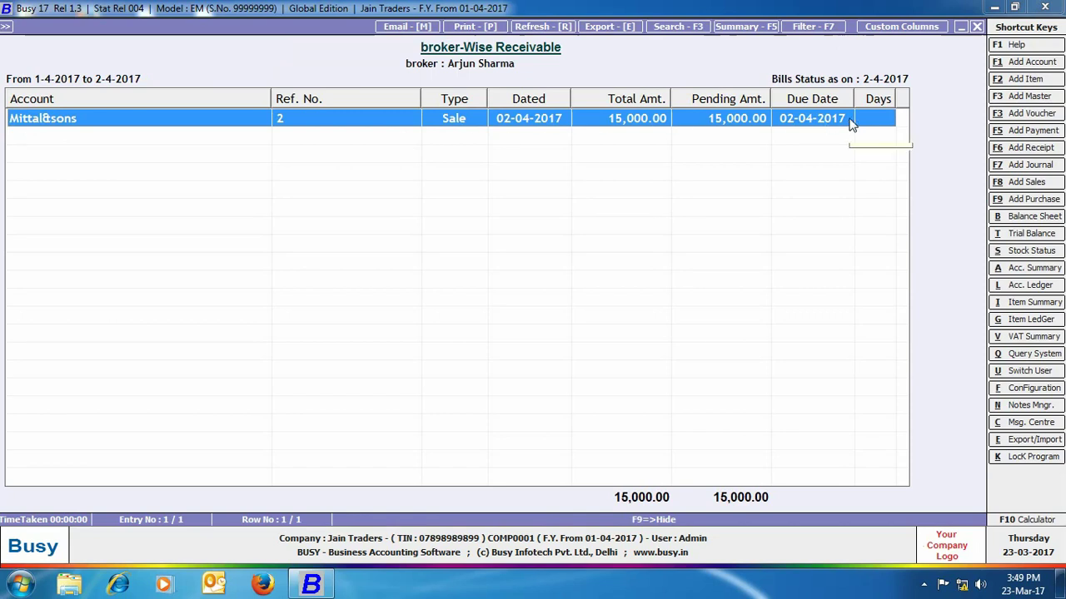
click(976, 30)
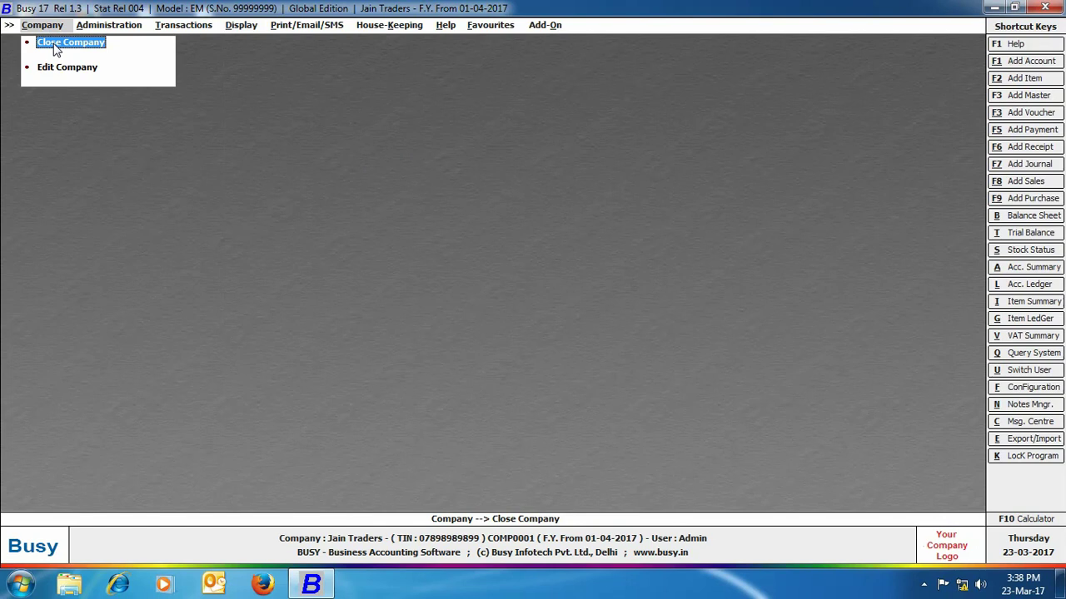
- Close Jain Traders and open Pooja Sarees (COMP0002), logging in with the user name and password
click(56, 49)
click(55, 46)
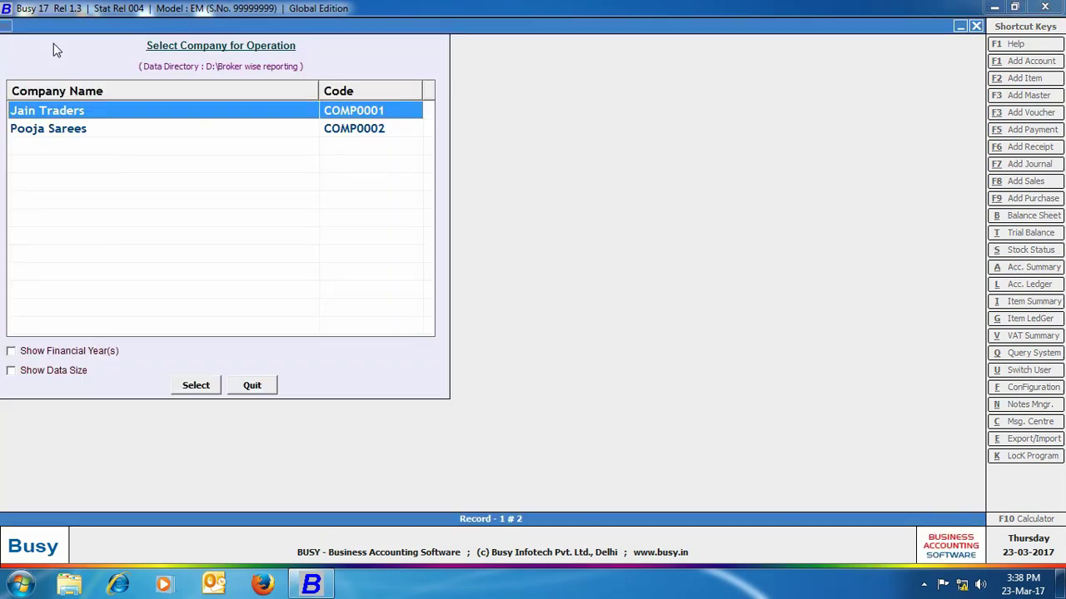
click(56, 135)
click(195, 384)
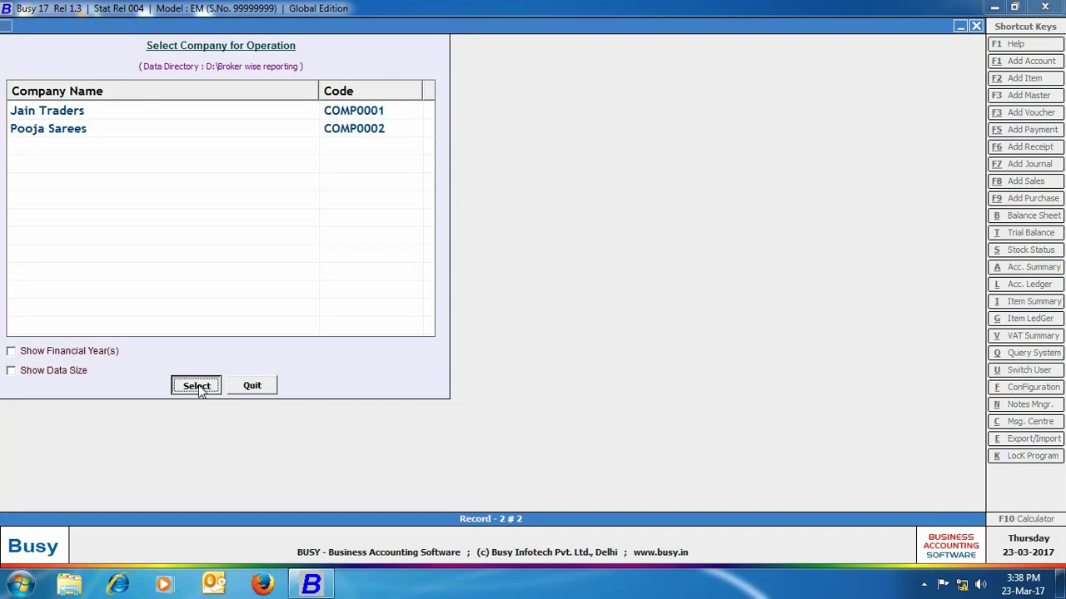
text(admin)
key(Return)
text(*****)
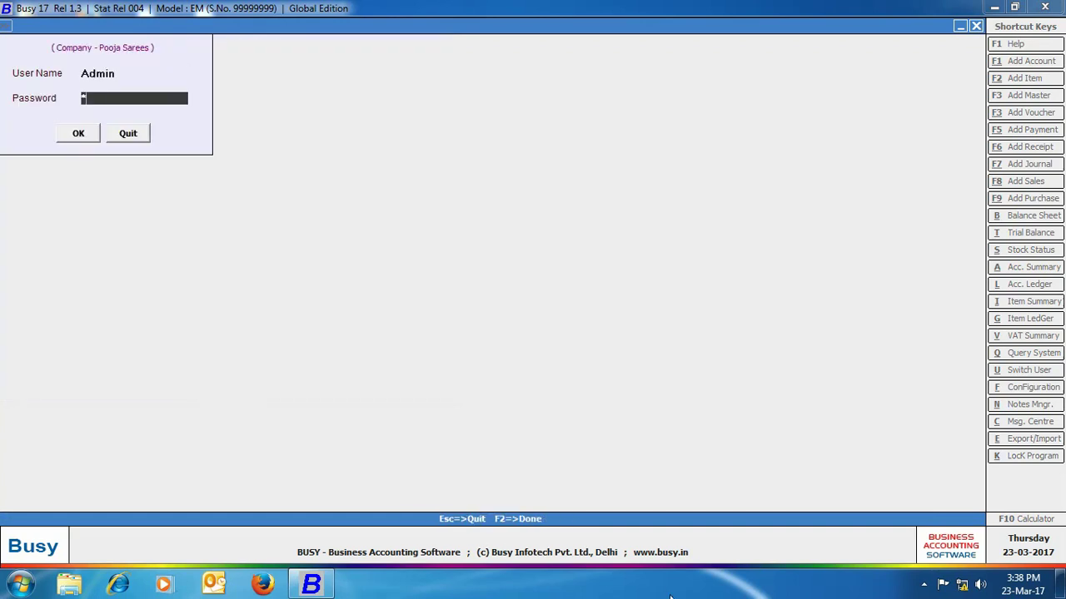
key(Return)
key(Return)
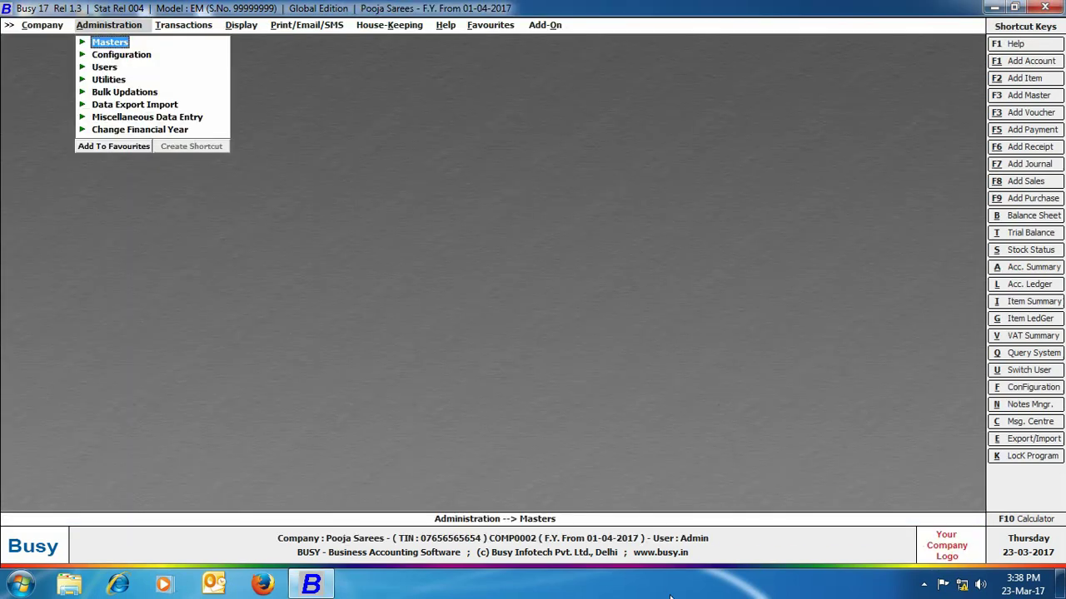
- Configure salesman/broker-wise reporting with item-level commission on sales in Accounts features and save
key(Down)
key(Return)
click(136, 57)
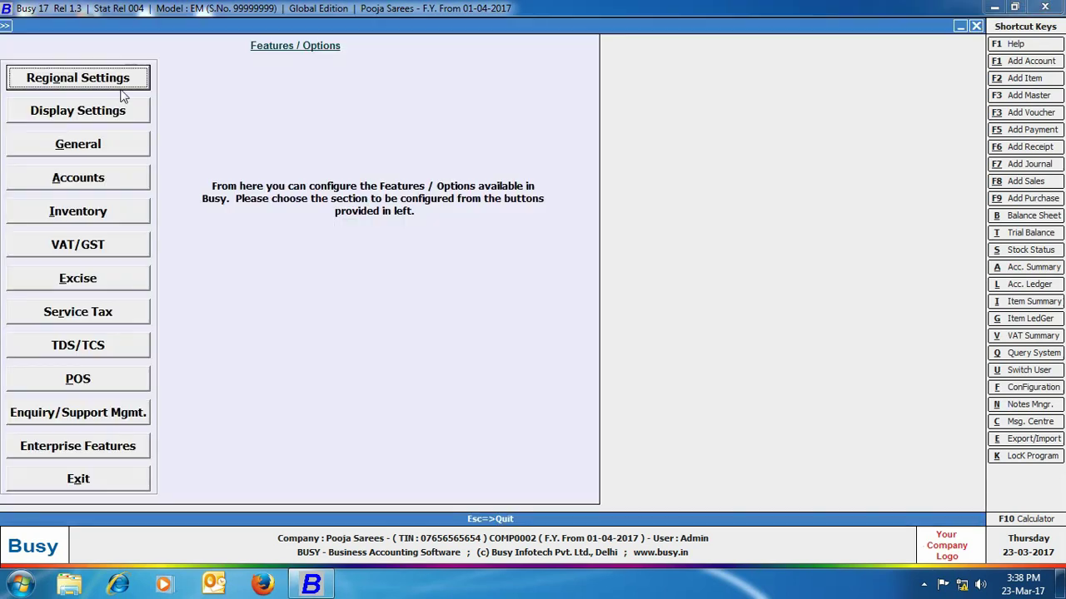
click(73, 177)
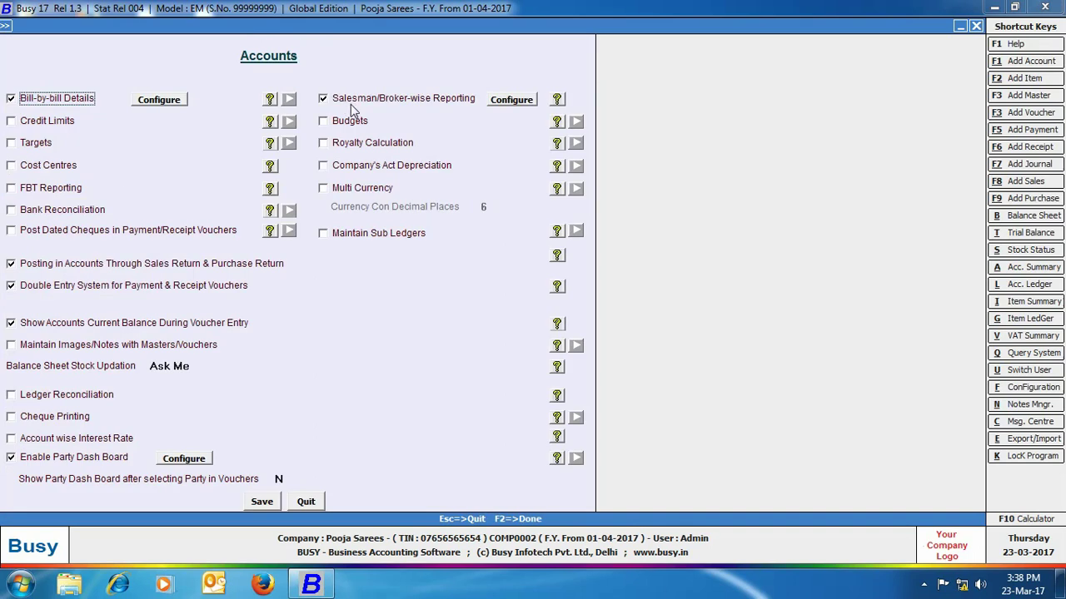
click(495, 104)
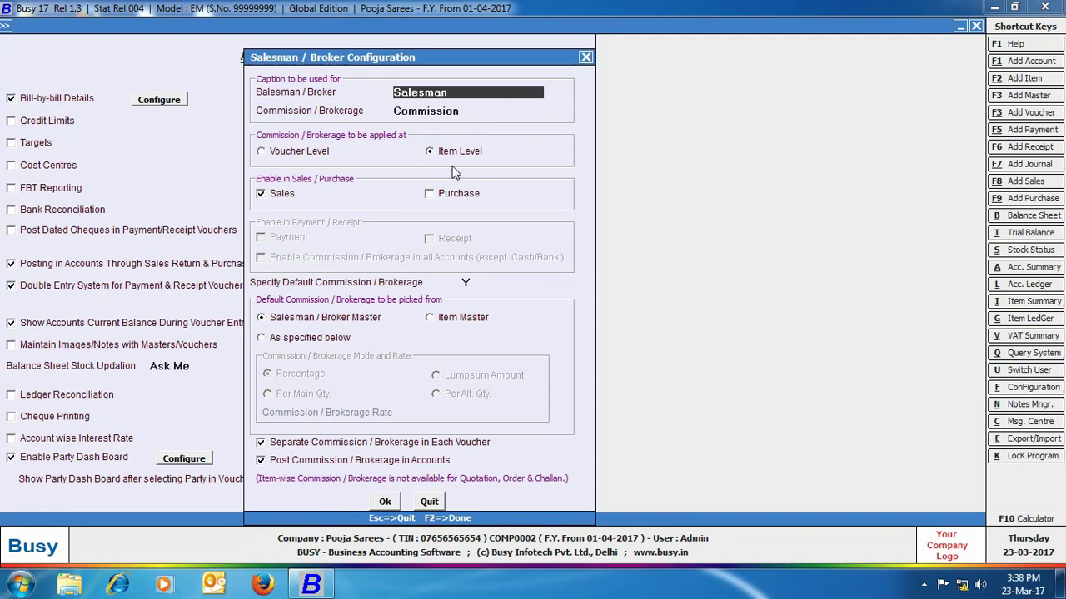
click(384, 501)
click(256, 506)
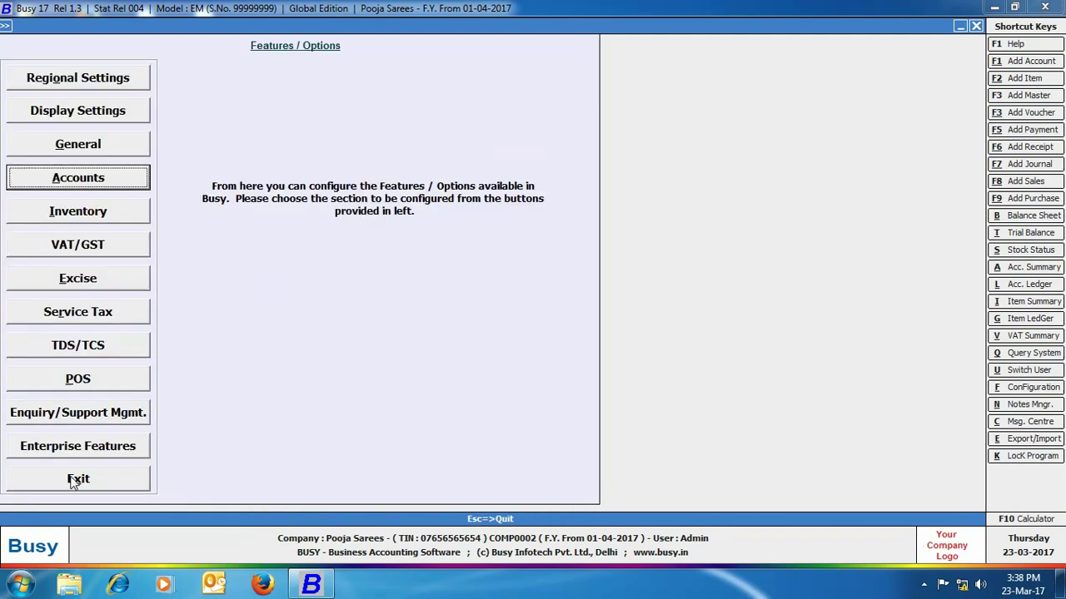
click(77, 479)
- Go to Masters > Item > Add to begin a new item
click(95, 42)
click(110, 42)
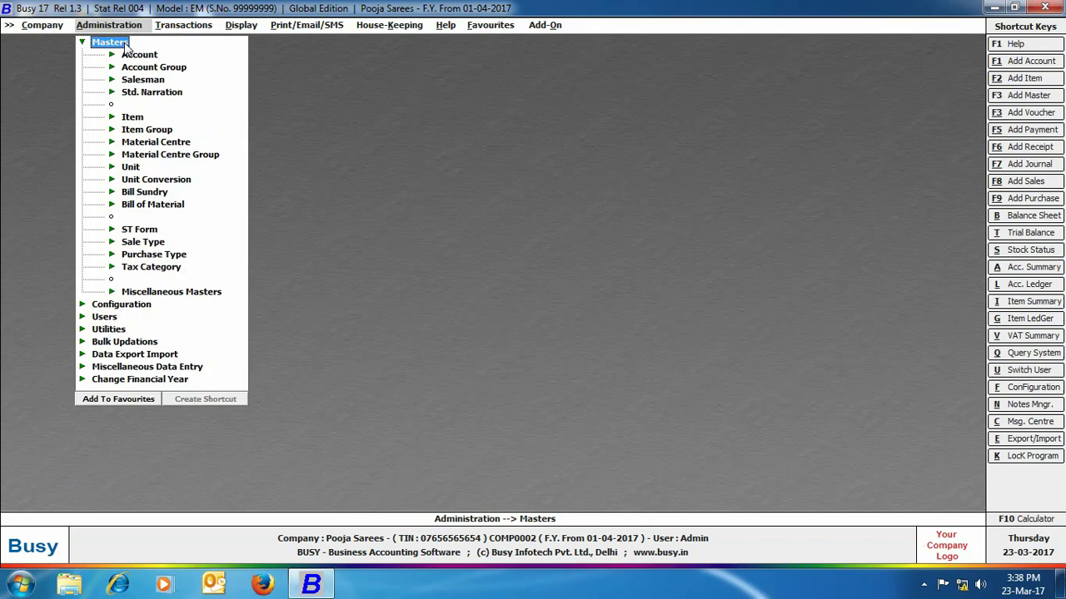
click(140, 118)
click(156, 131)
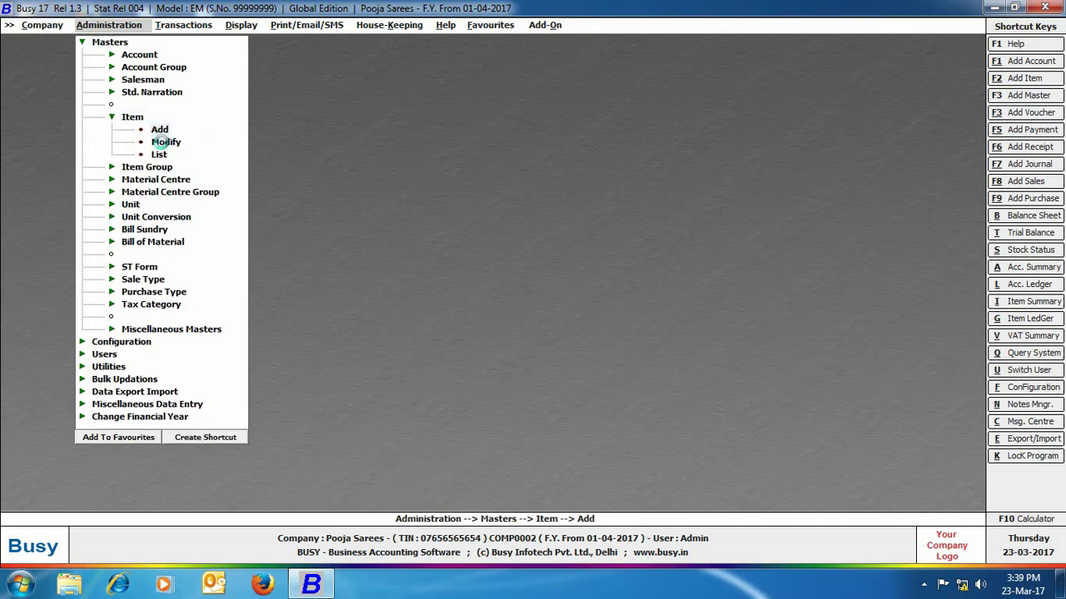
- Create item Cotton Sarees in group Sarees, unit Pcs., with a default salesman
text(cotton sarees)
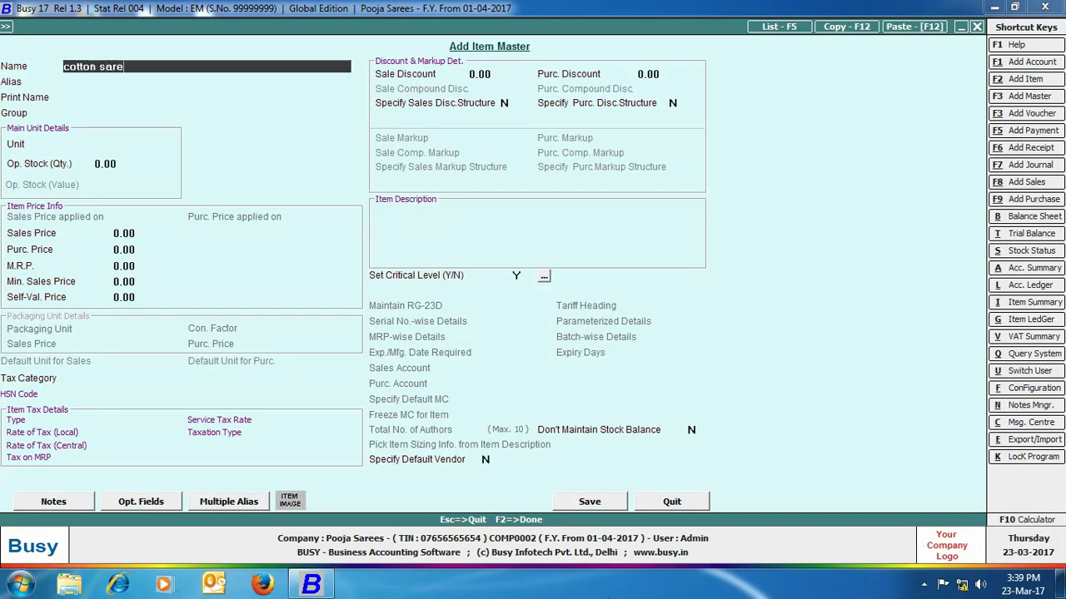
key(Return)
key(Return)
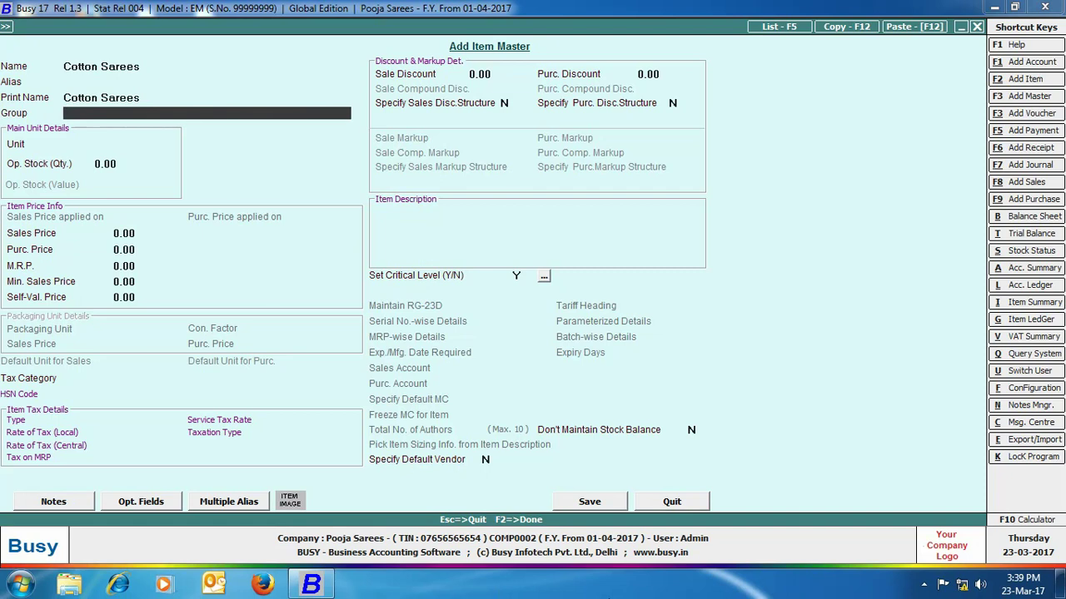
text(sa)
key(Return)
text(p)
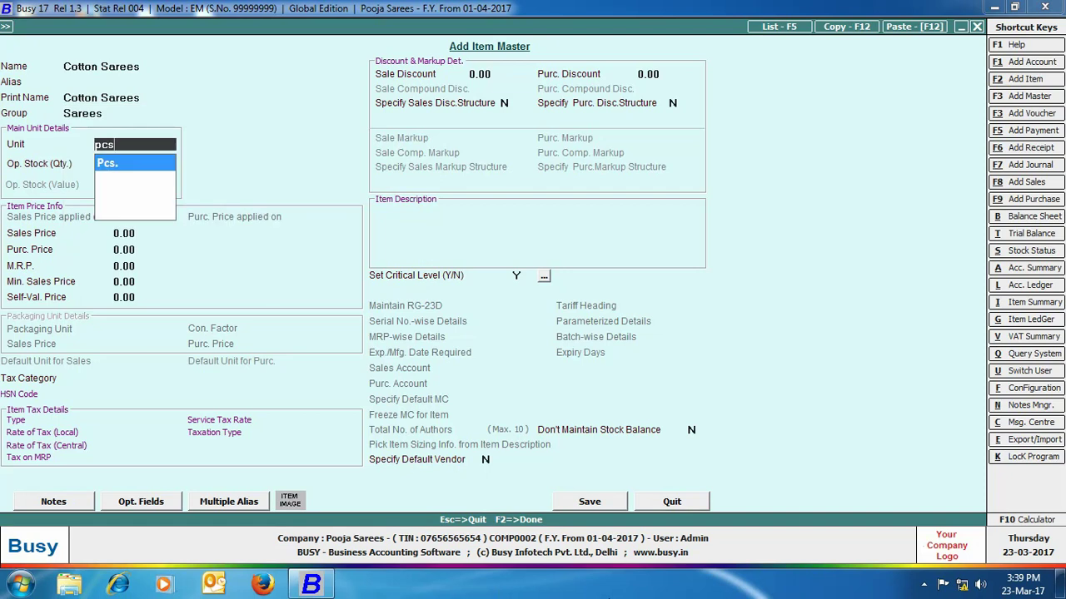
text(cs)
key(Return)
click(582, 503)
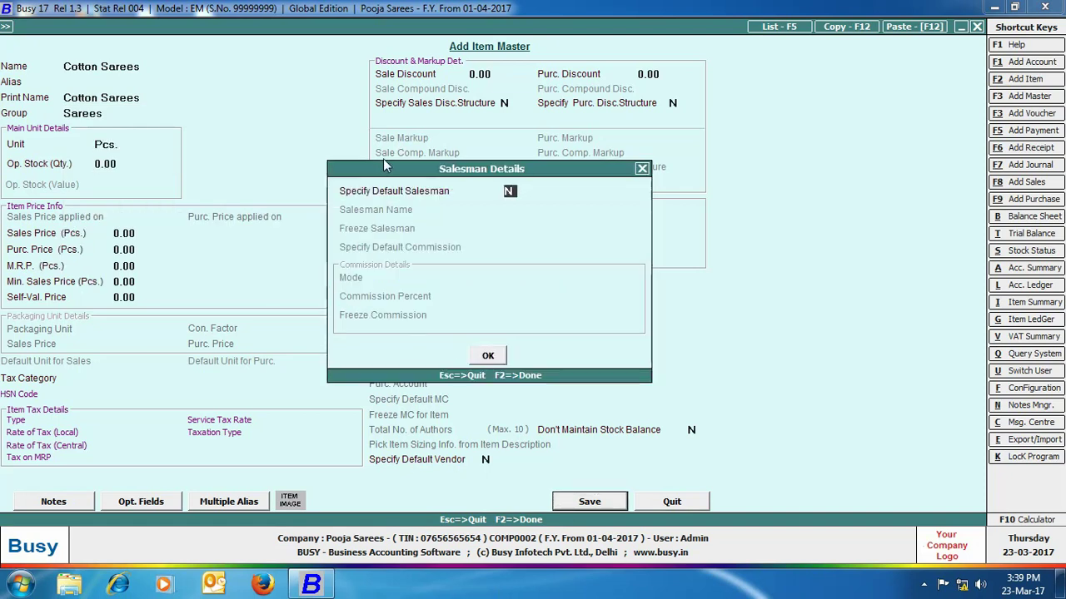
text(y)
key(Return)
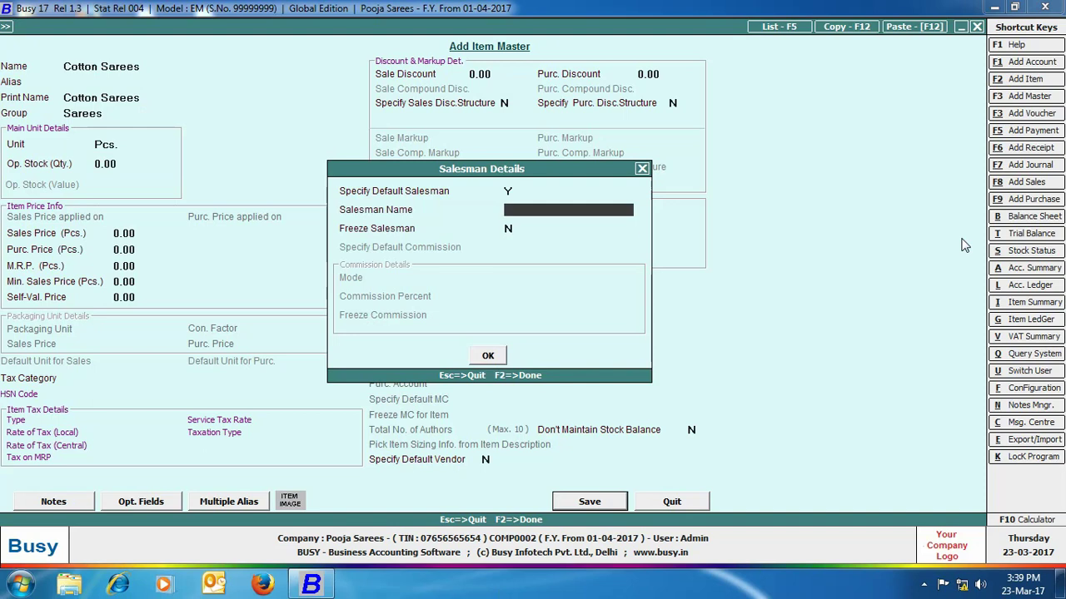
text(ka)
key(Return)
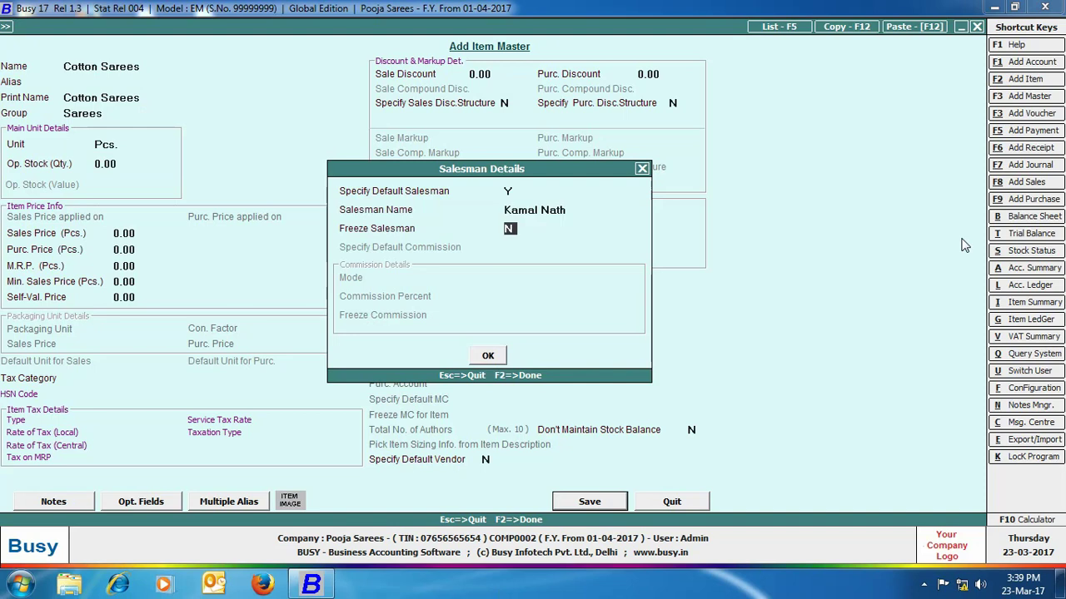
click(488, 356)
- Add the Silk Sarees item with its default salesman
text(silk sare)
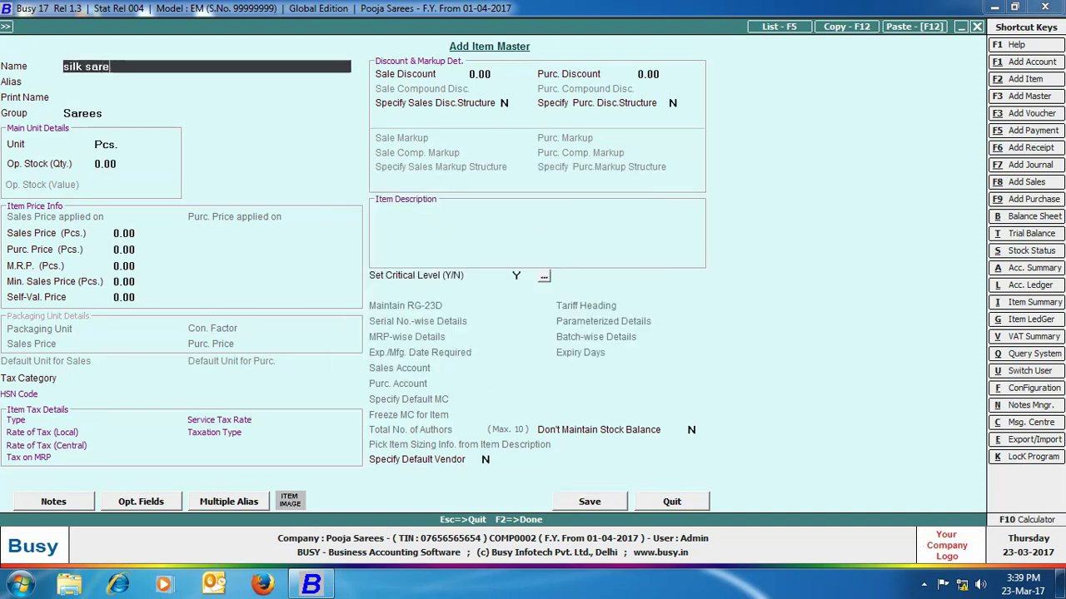
text(es)
key(Return)
key(Return)
key(Return)
key(Return)
key(F2)
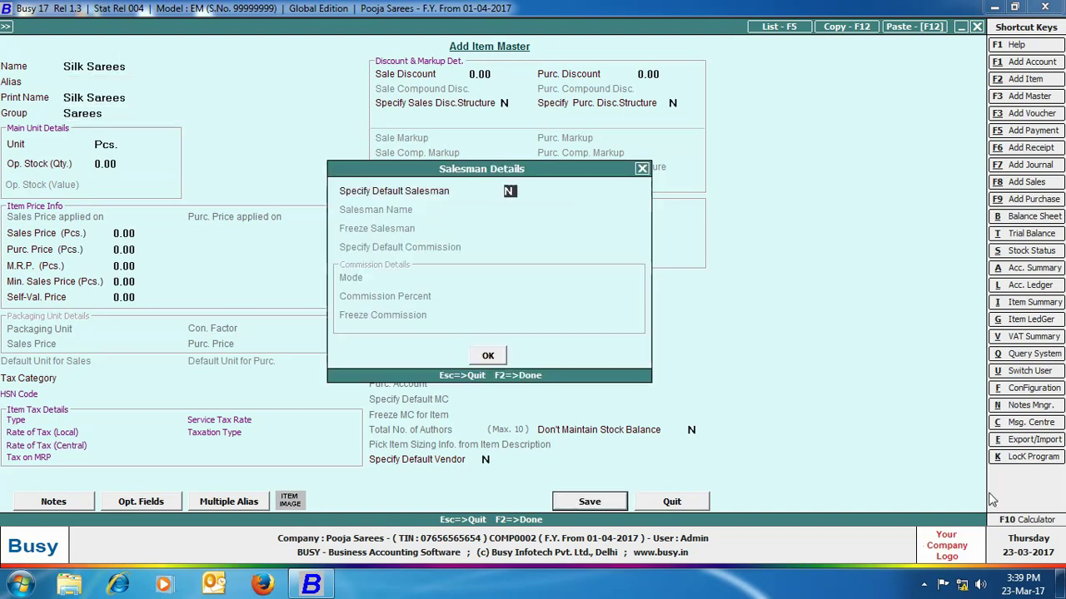
text(y)
key(Return)
text(an)
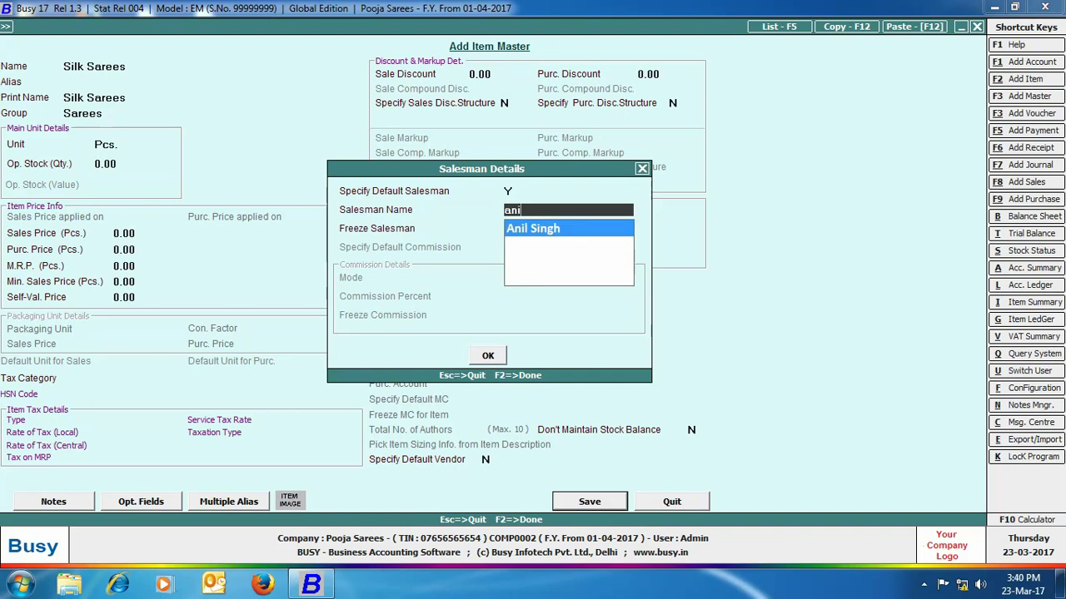
text(i)
key(Return)
- Add the Synthetic Sarees item with its salesman settings, then close item entry
key(Return)
key(Return)
text(syntheti)
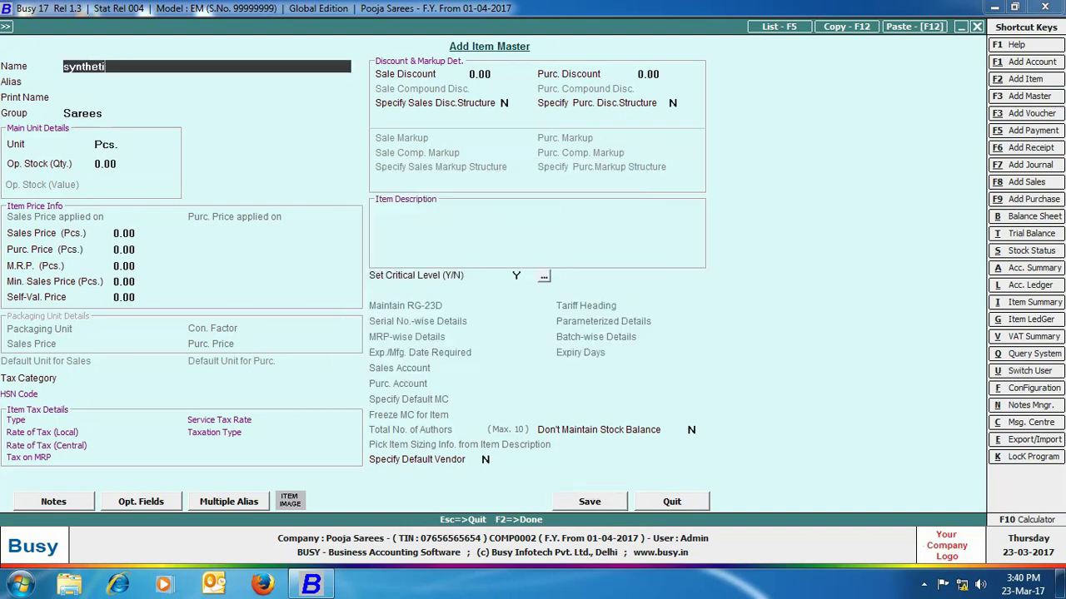
text(c sarees)
key(Return)
key(Return)
key(Return)
key(Return)
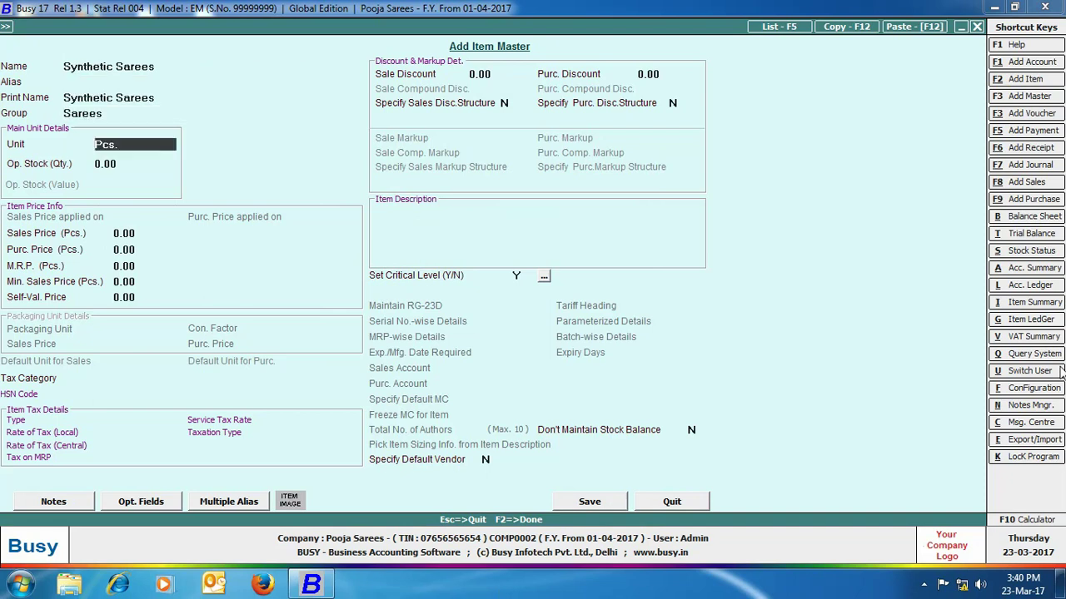
click(608, 502)
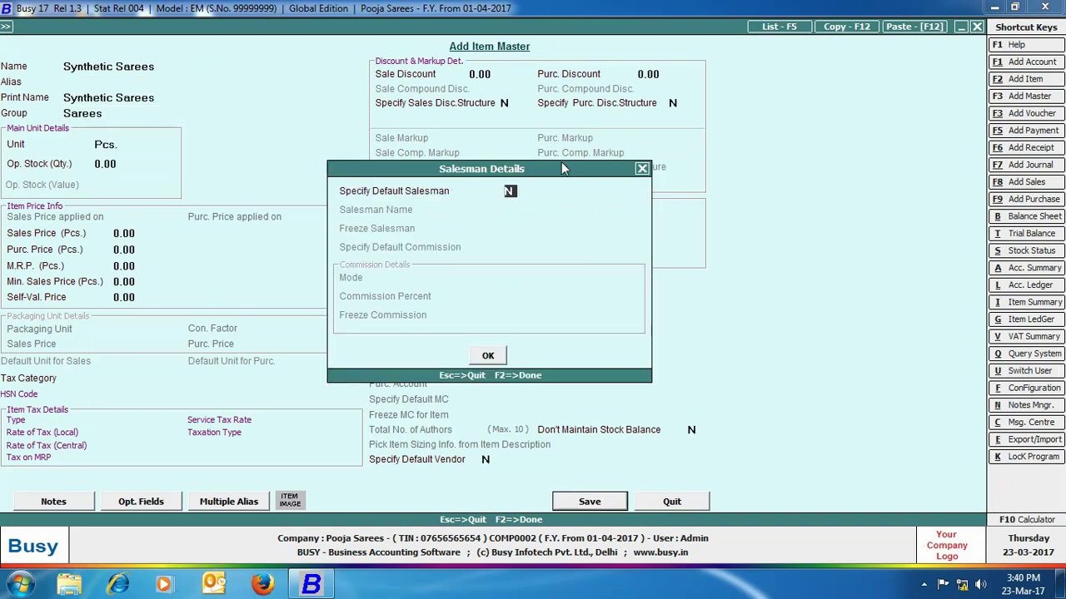
click(488, 355)
click(671, 502)
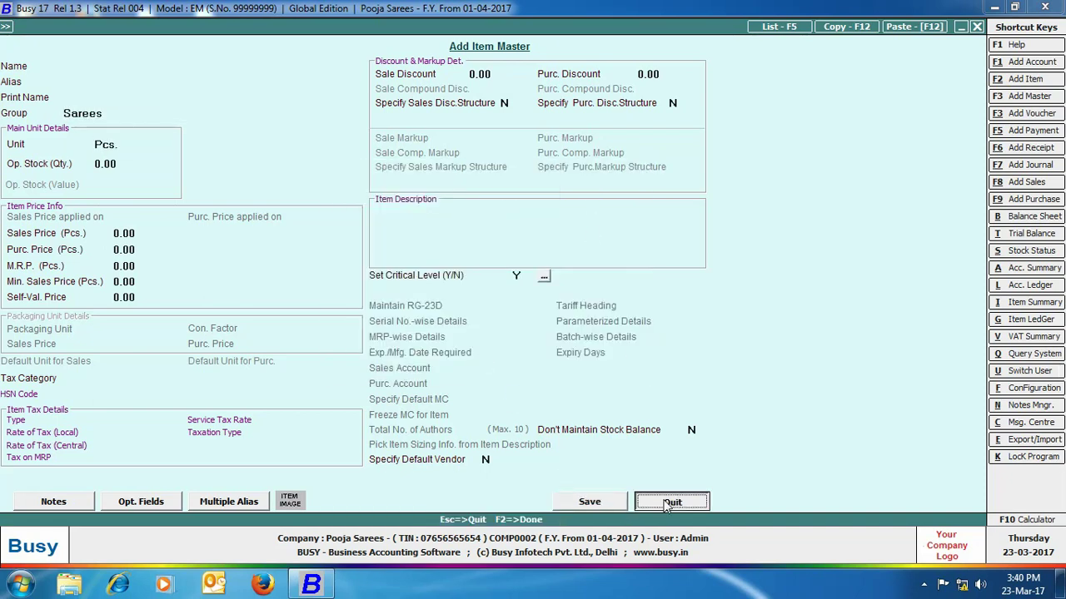
- Start a new sales voucher via Transactions > Sales > Add
click(183, 25)
click(185, 43)
click(205, 55)
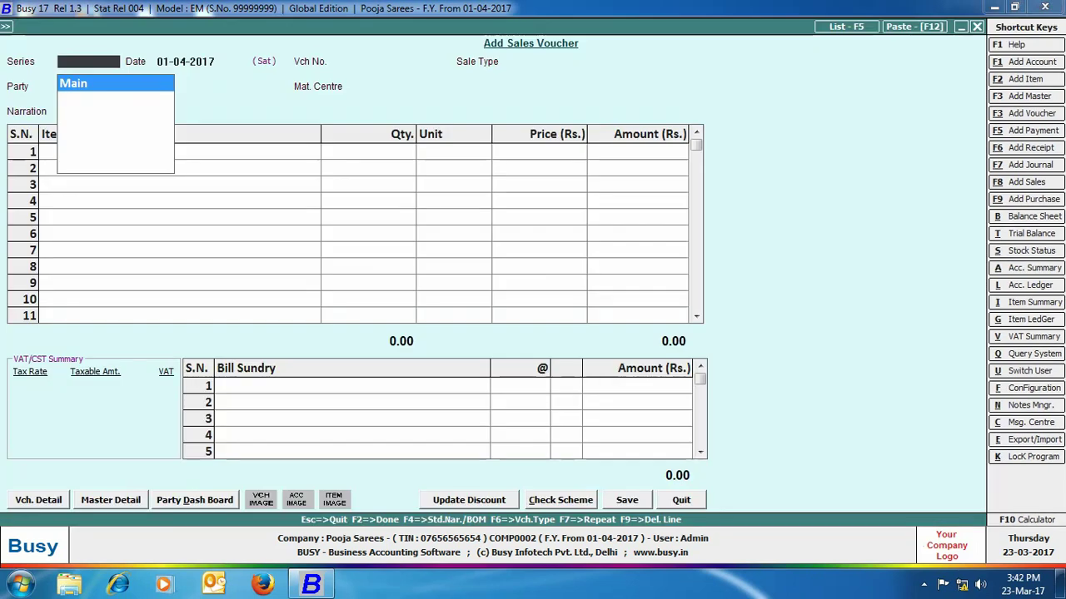
- Fill the voucher header: Main series, VAT/Exempt sale, party Cash, Main Store
key(Return)
key(Return)
text(vat/e)
key(Return)
key(Return)
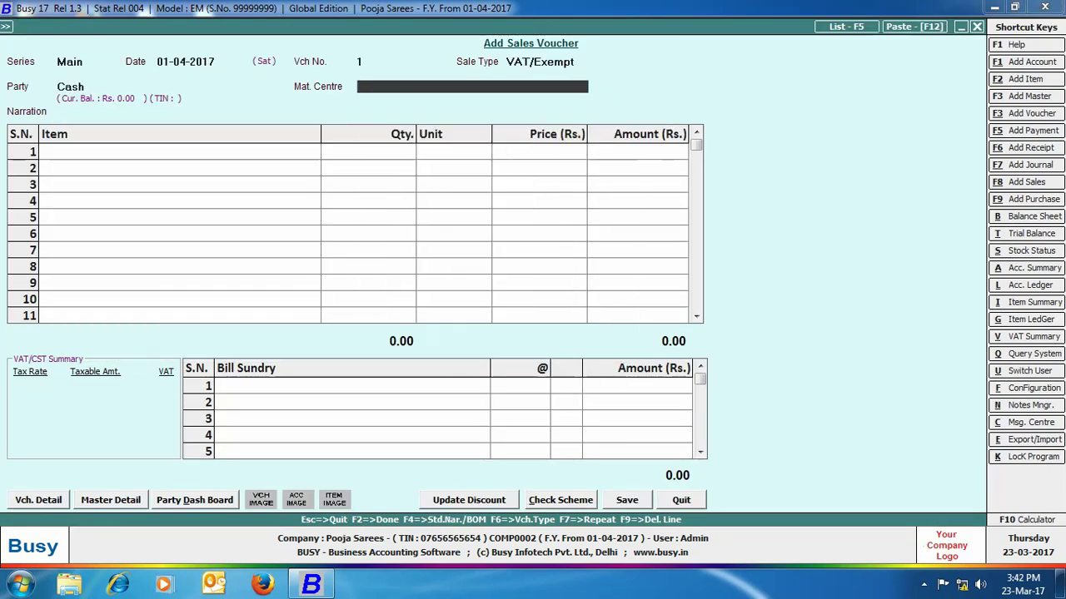
key(Return)
text(cott)
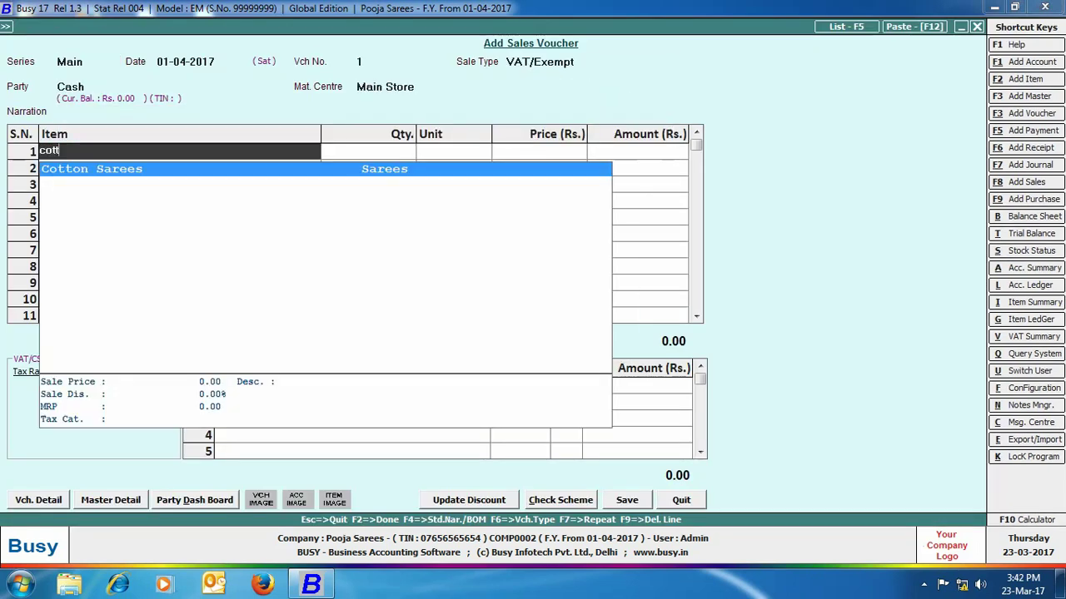
- Add 1 Cotton Sarees at 2000 and accept its salesman details
key(Return)
text(1)
key(Return)
text(2000)
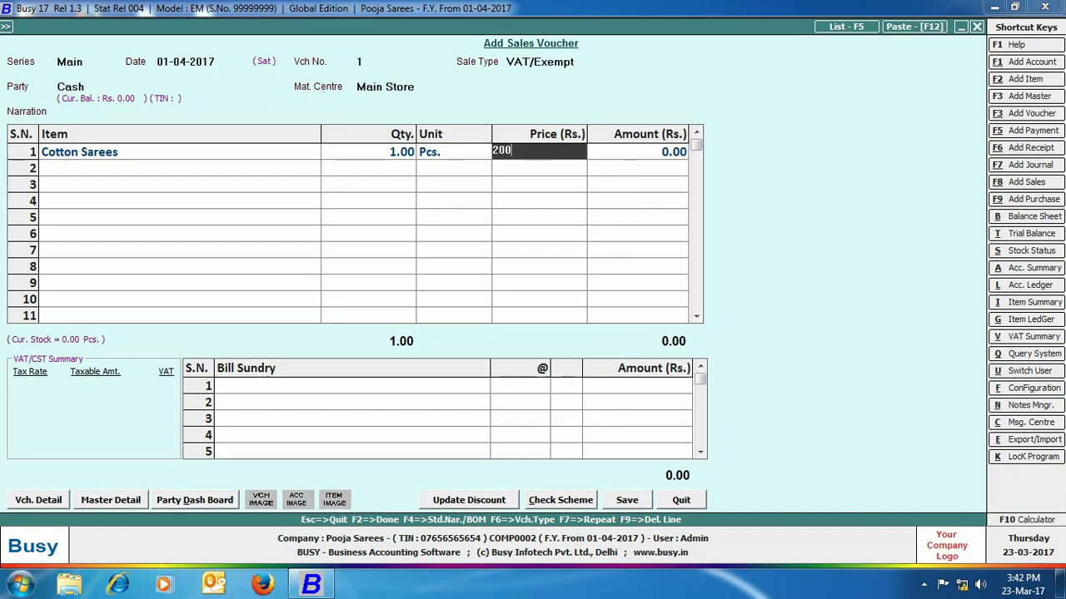
key(Return)
key(Return)
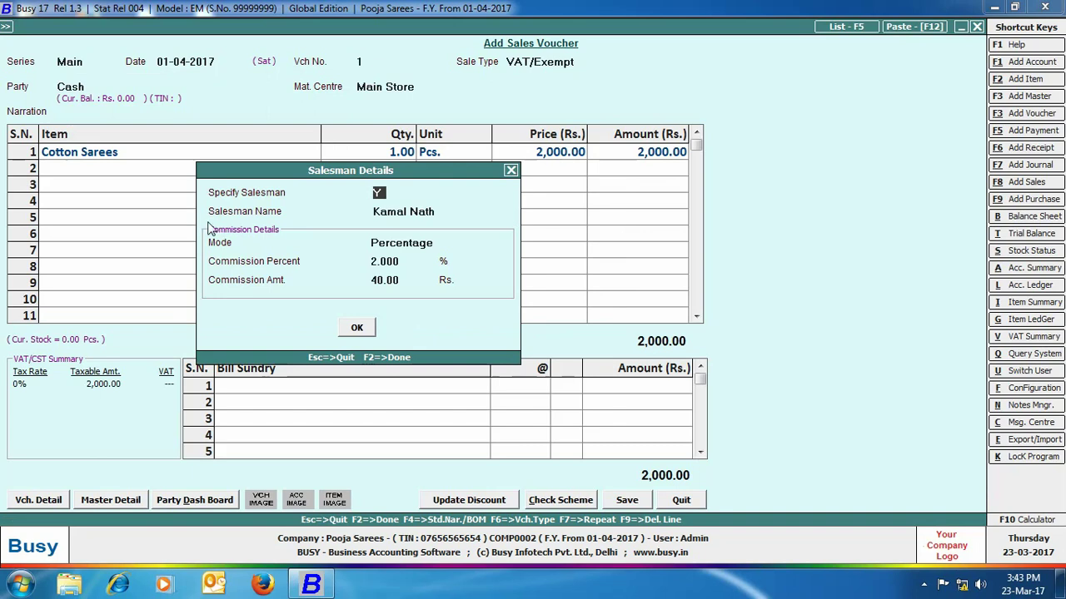
click(363, 327)
- Add 1 Silk Sarees at 6000 and accept its salesman details
text(silk)
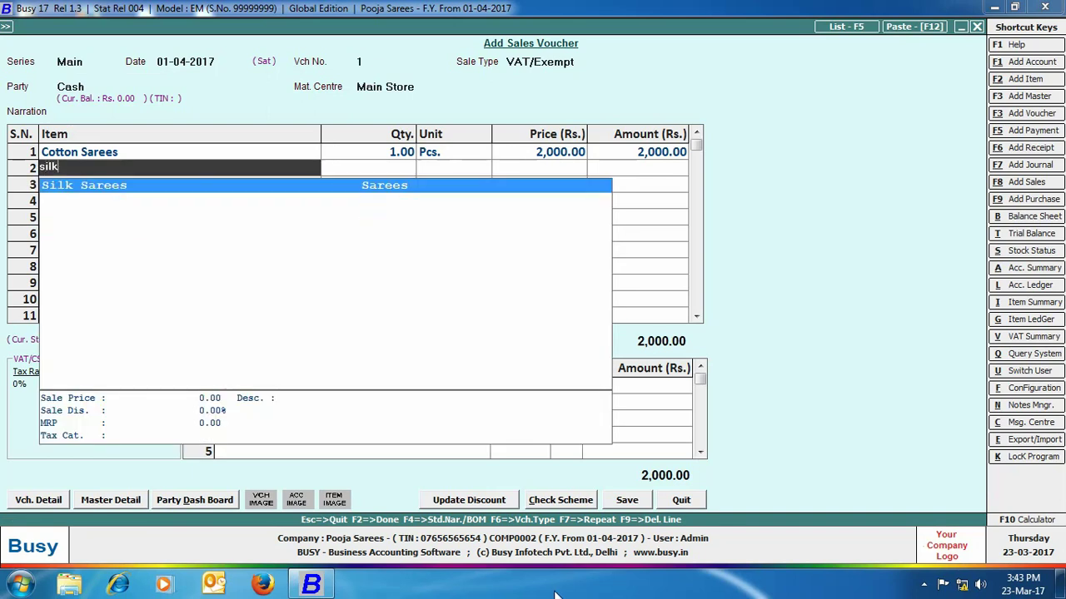
key(Return)
text(1)
key(Return)
text(6000)
key(Return)
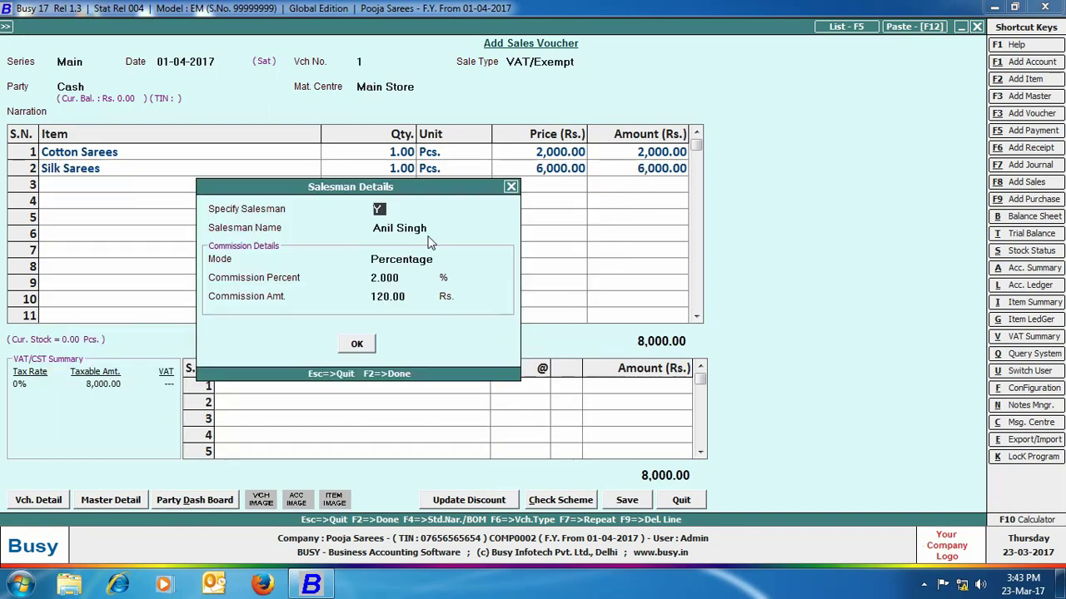
click(357, 343)
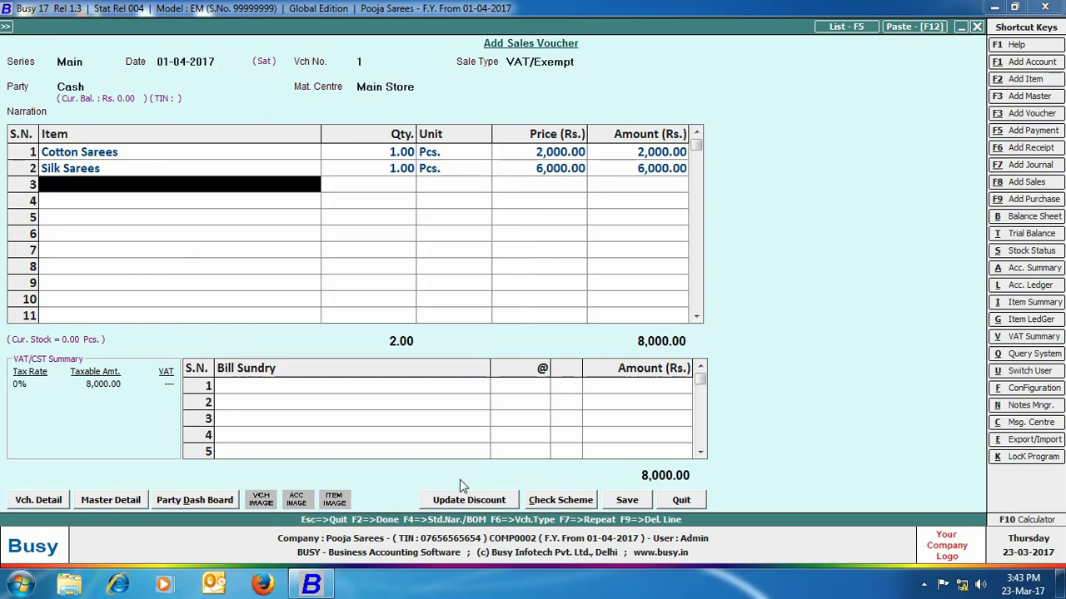
- Add 1 Synthetic Sarees at 800, checking and accepting its salesman details
text(synth)
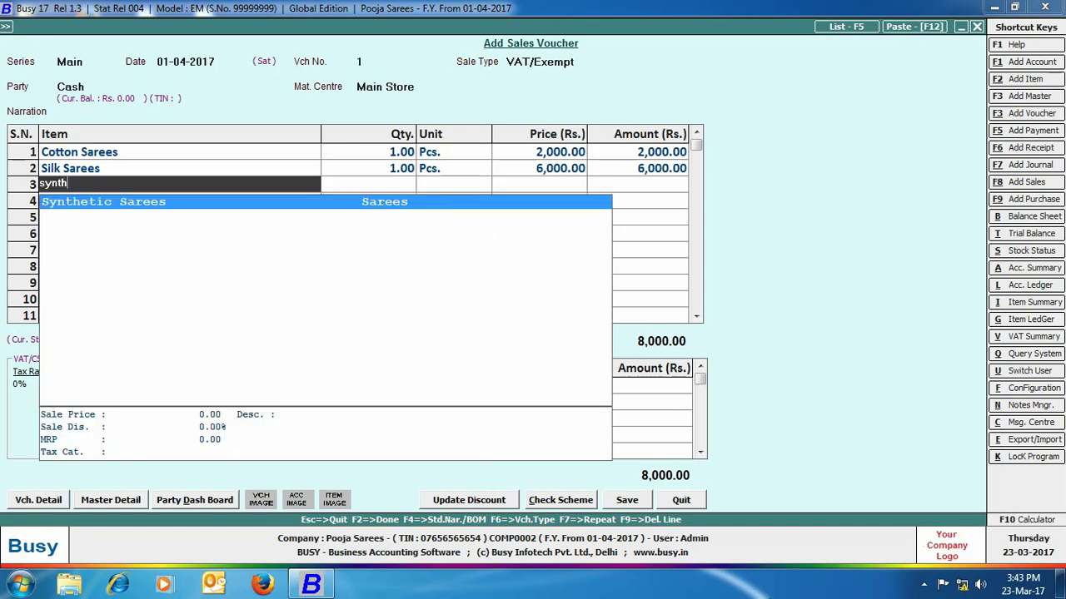
key(Return)
text(1)
key(Return)
key(Return)
text(800)
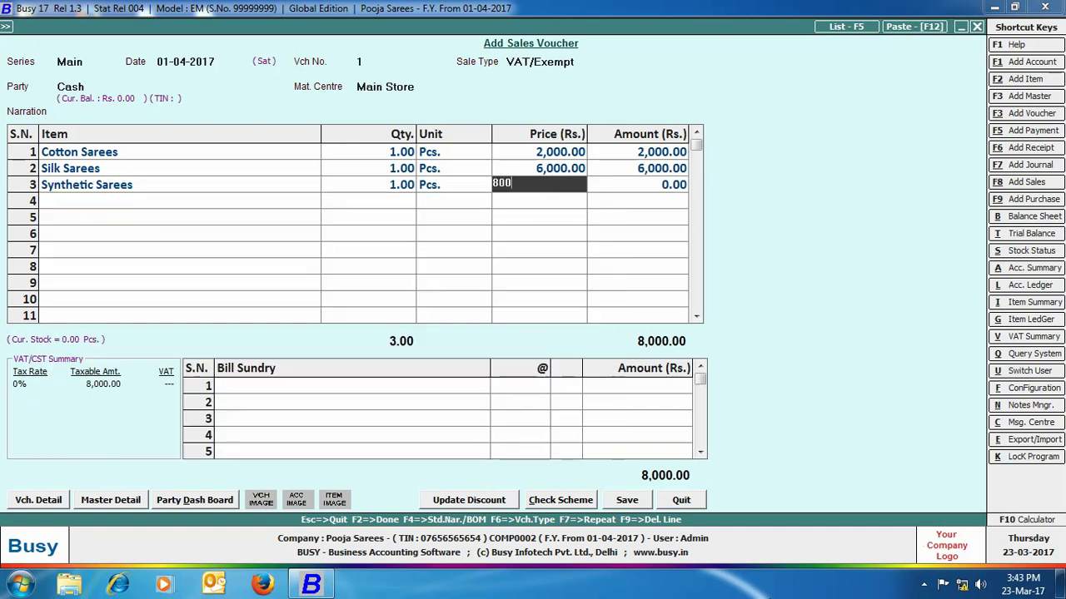
key(Return)
key(Return)
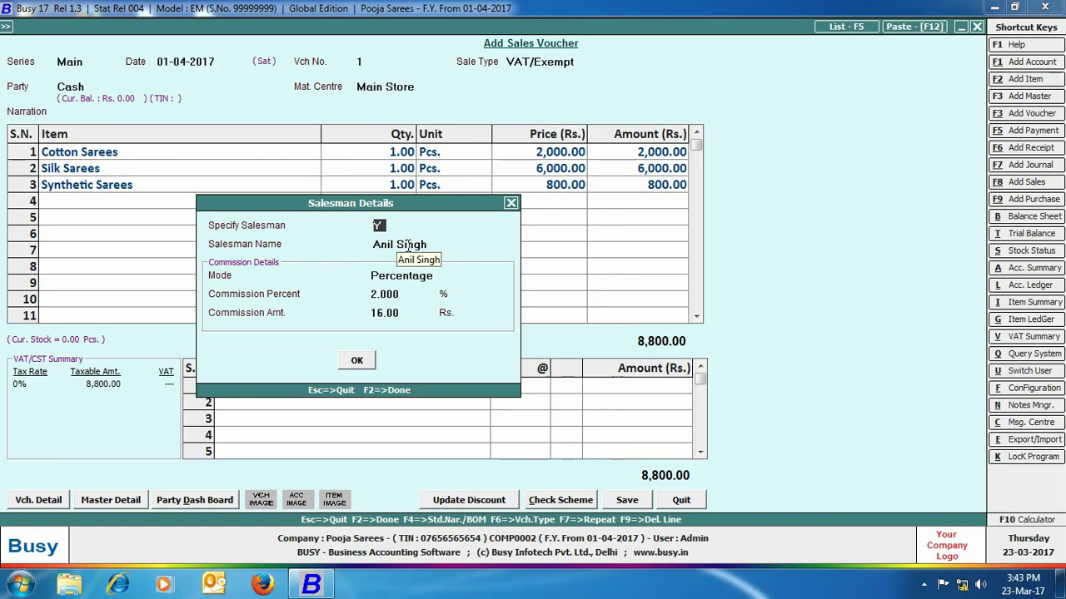
double_click(408, 246)
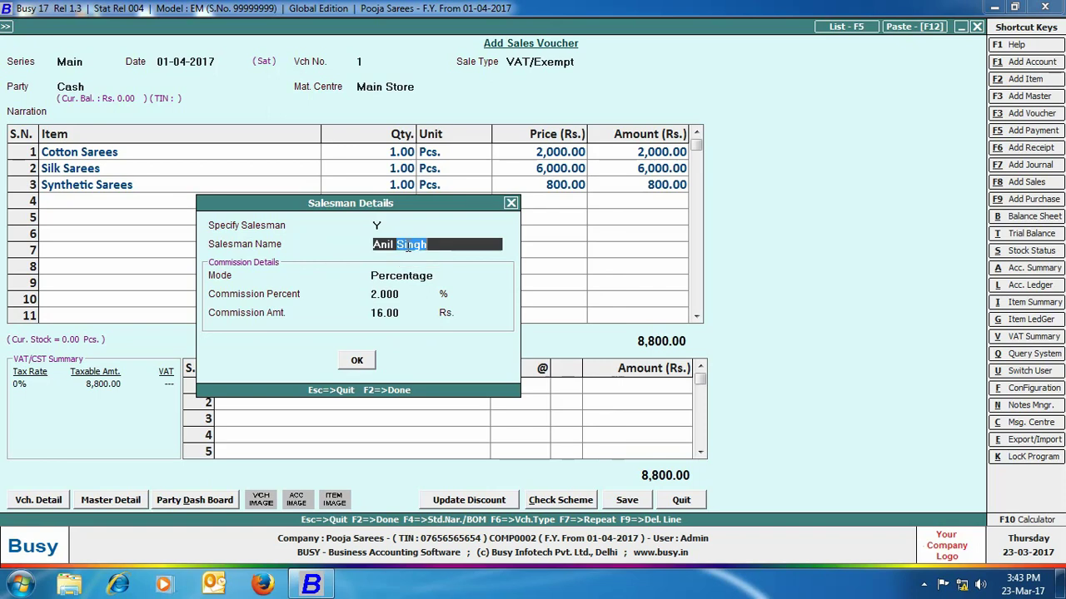
click(356, 361)
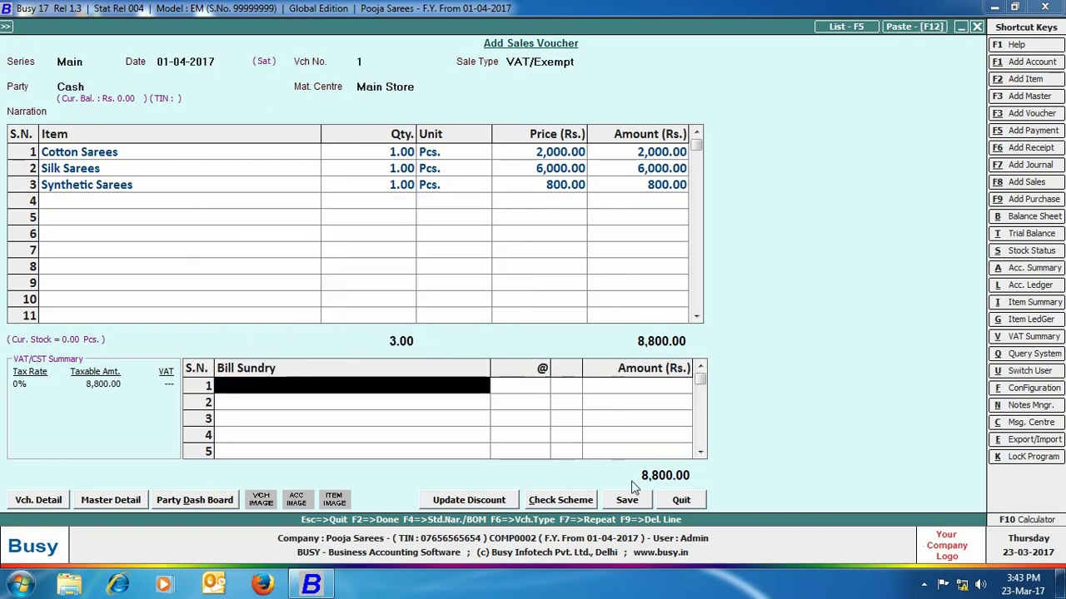
- Save the 8,800 voucher, confirming both salesmen's bill adjustments and skipping printing
click(627, 499)
click(530, 374)
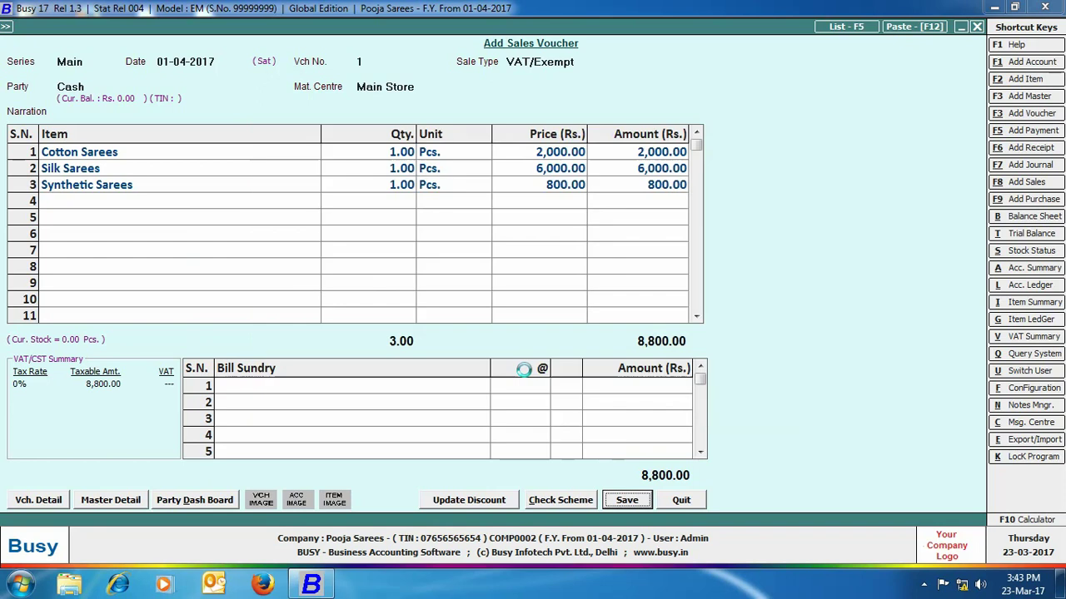
click(529, 374)
click(627, 326)
click(243, 25)
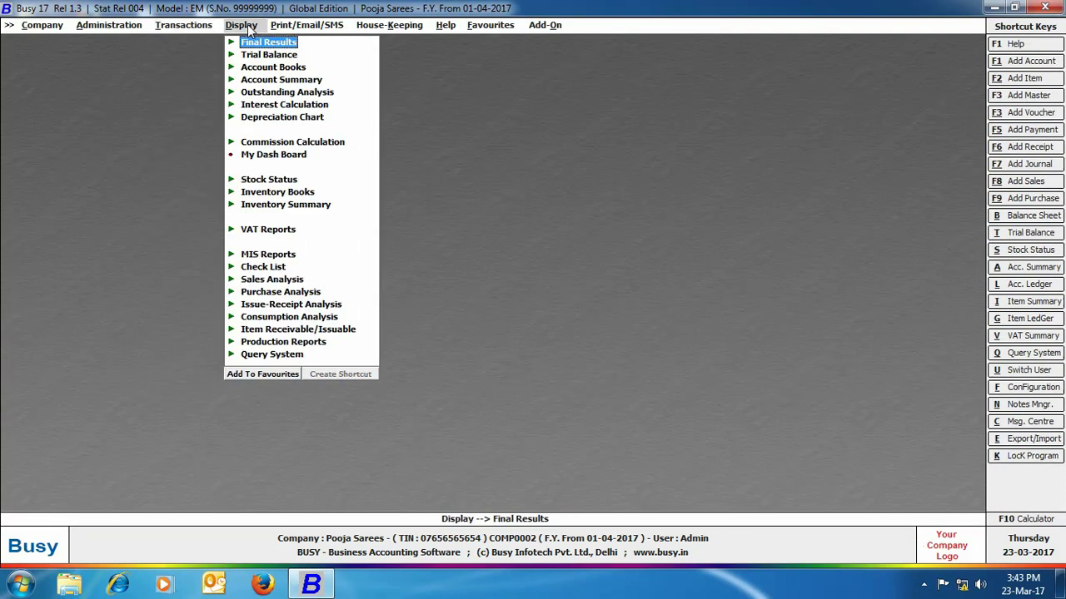
- Run the Salesman Wise commission report for All Salesman and All Items (176.00), then close it
click(312, 141)
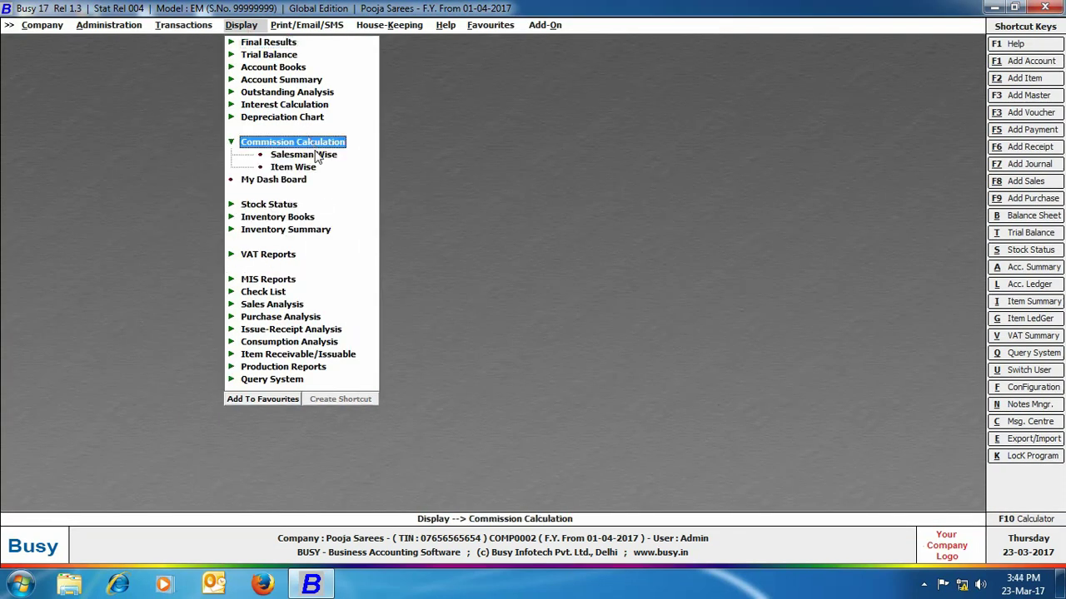
click(319, 155)
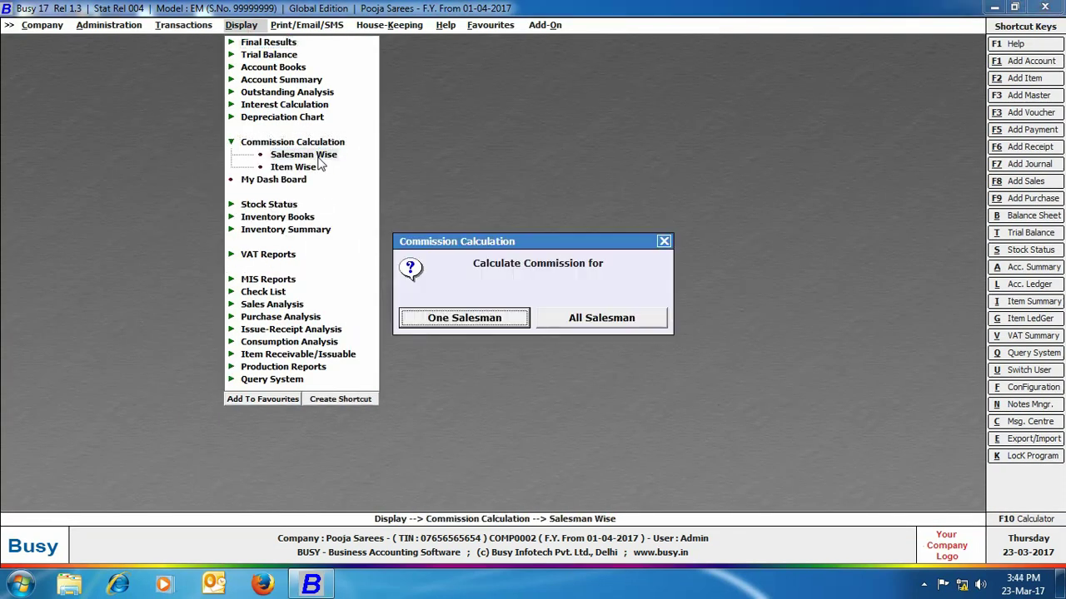
click(616, 318)
click(641, 314)
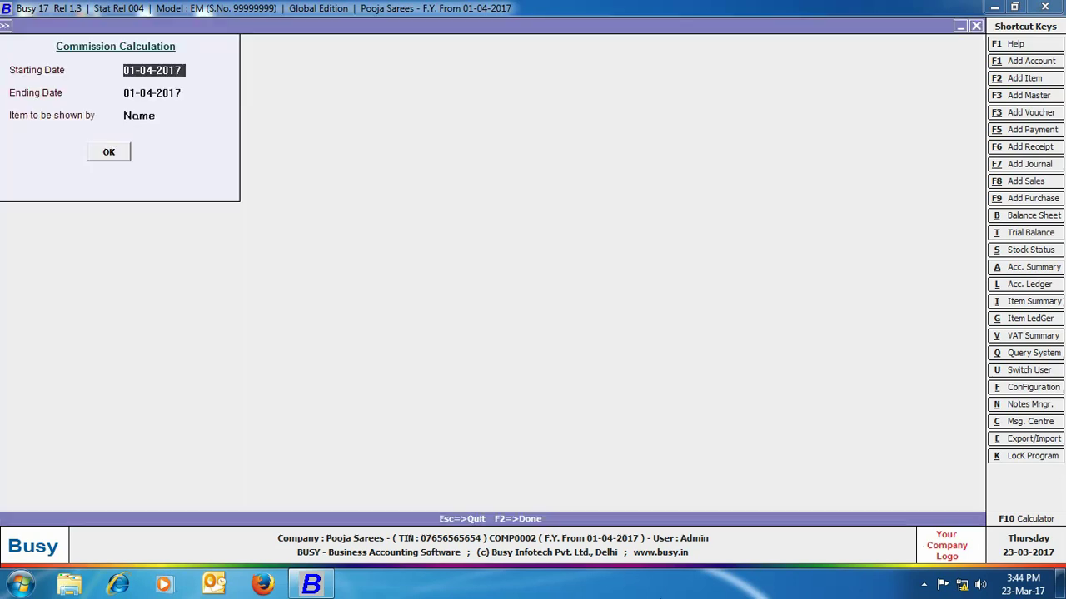
key(Return)
key(Return)
key(Return)
key(Return)
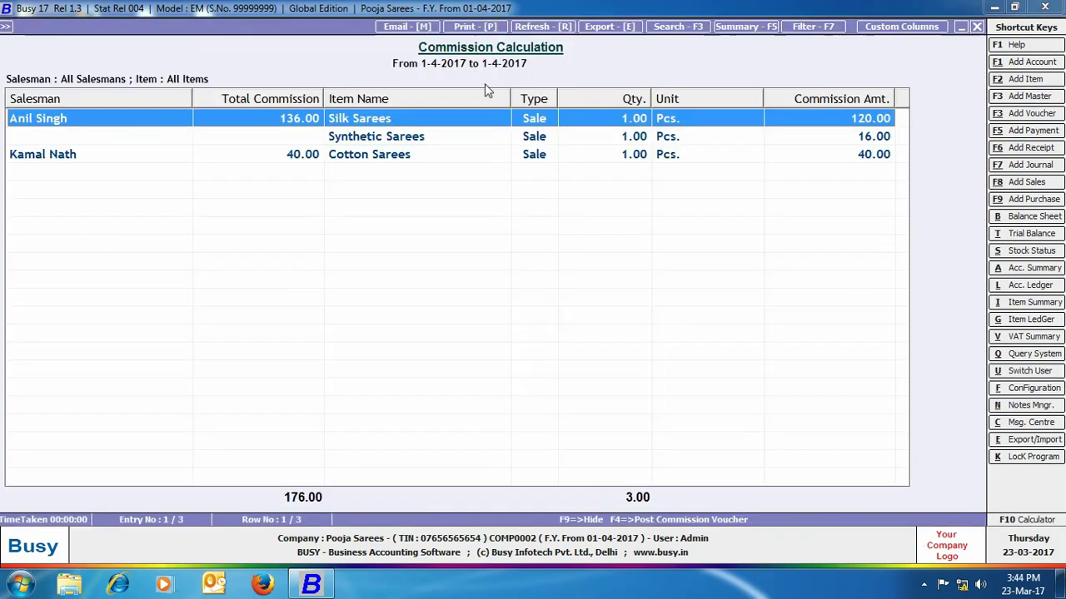
click(977, 28)
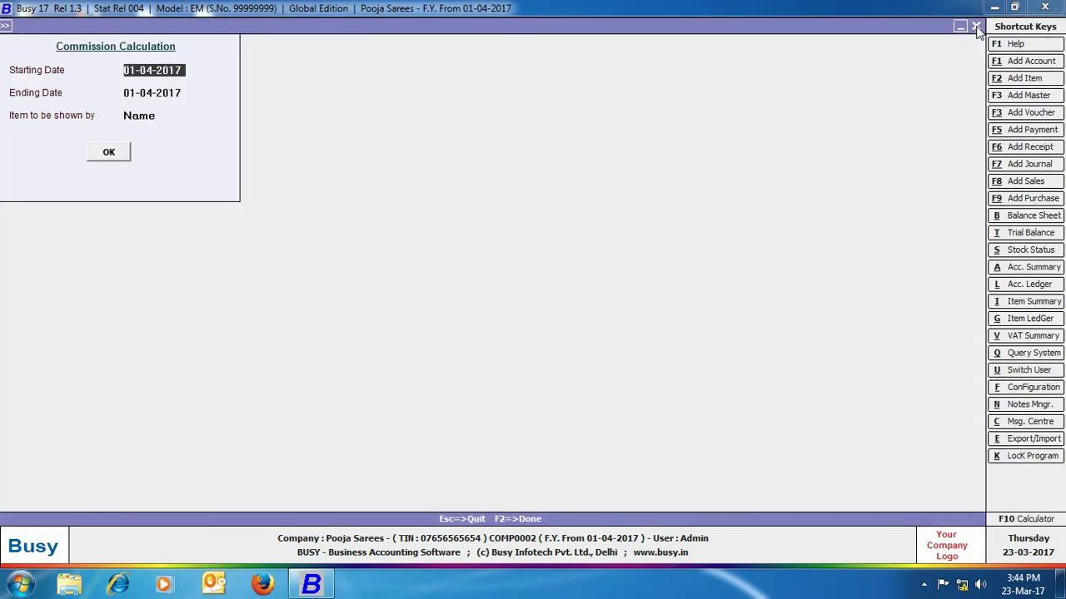
key(Escape)
key(Escape)
key(Escape)
- Run the Item Wise commission report for the Sarees group, all salesmen (176.00), then close it
click(282, 172)
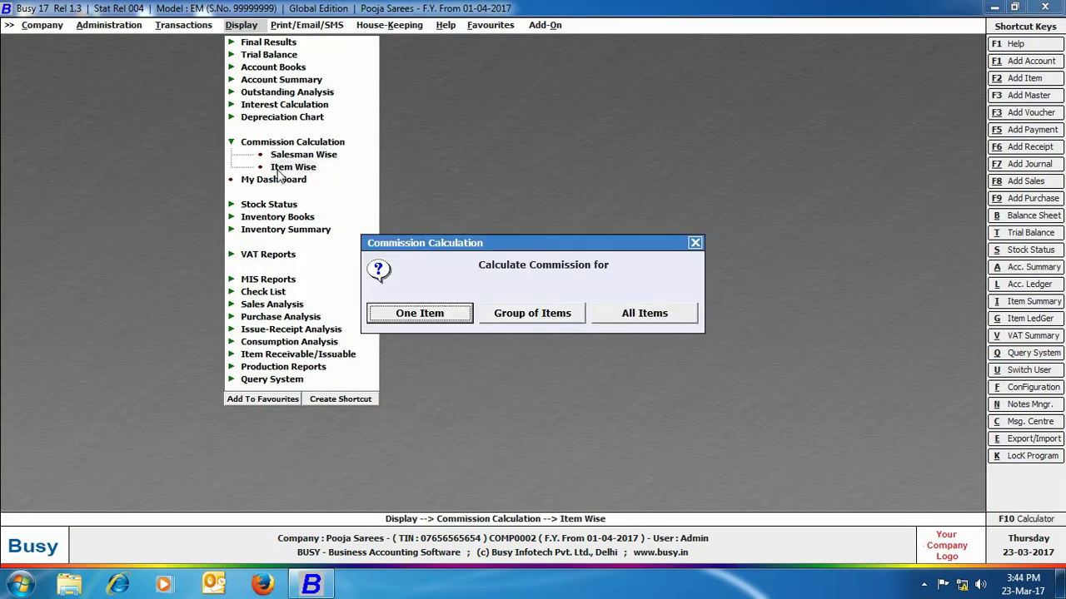
click(505, 314)
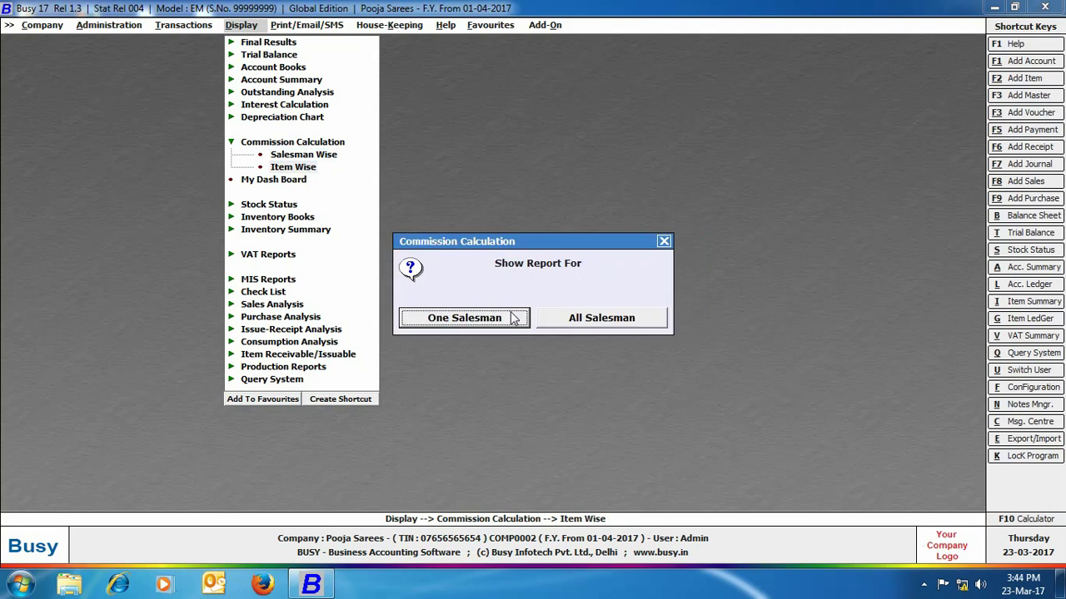
click(568, 321)
key(Down)
key(Return)
key(Return)
key(Return)
key(Return)
key(Return)
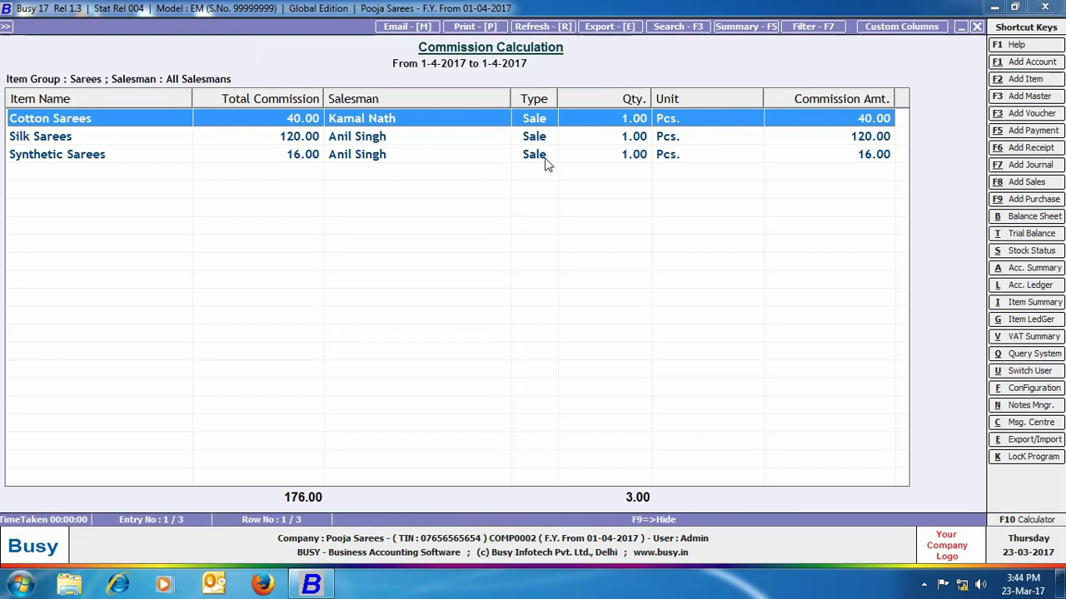
click(978, 27)
key(Escape)
key(Escape)
key(Escape)
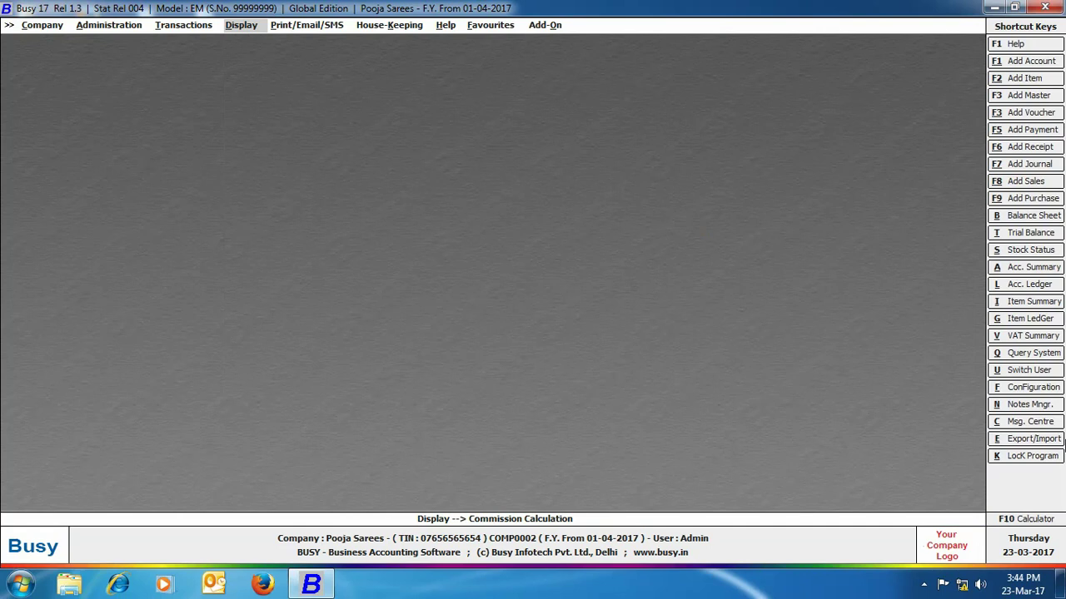